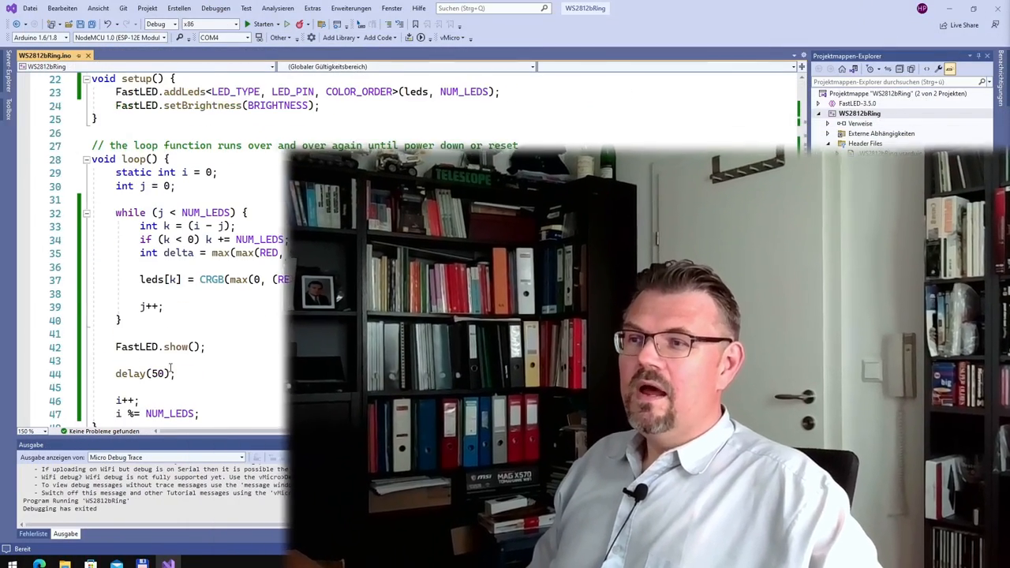
Add the user-installed Timeout library so the sketch includes Timeout.h, targeting the delay(50) call.
{"action": "left_click_drag", "start_coordinate": [175, 373], "coordinate": [116, 373]}
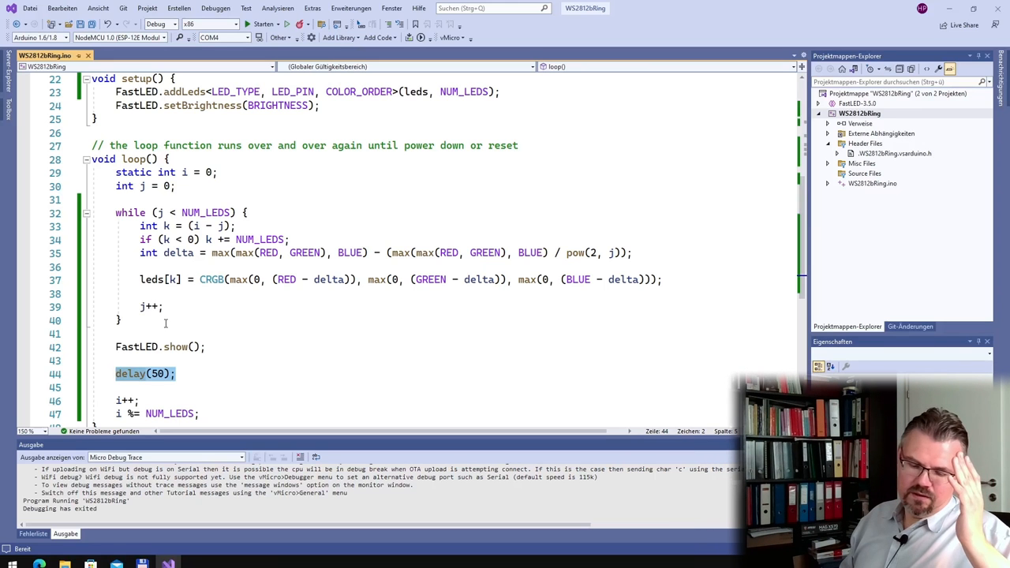
{"action": "scroll", "coordinate": [166, 321], "scroll_direction": "up", "scroll_amount": 4}
{"action": "scroll", "coordinate": [166, 322], "scroll_direction": "up", "scroll_amount": 3}
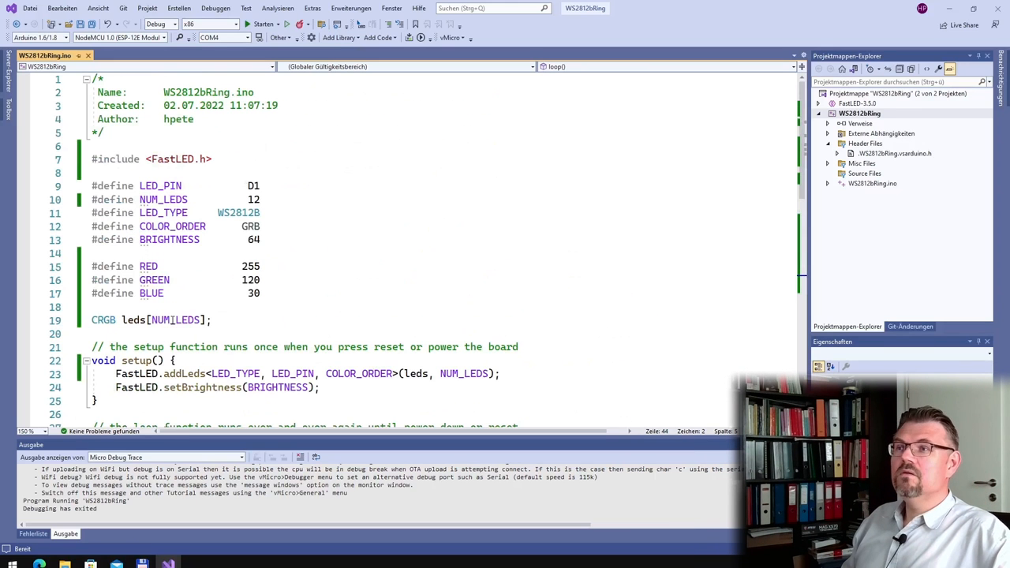
{"action": "left_click", "coordinate": [357, 38]}
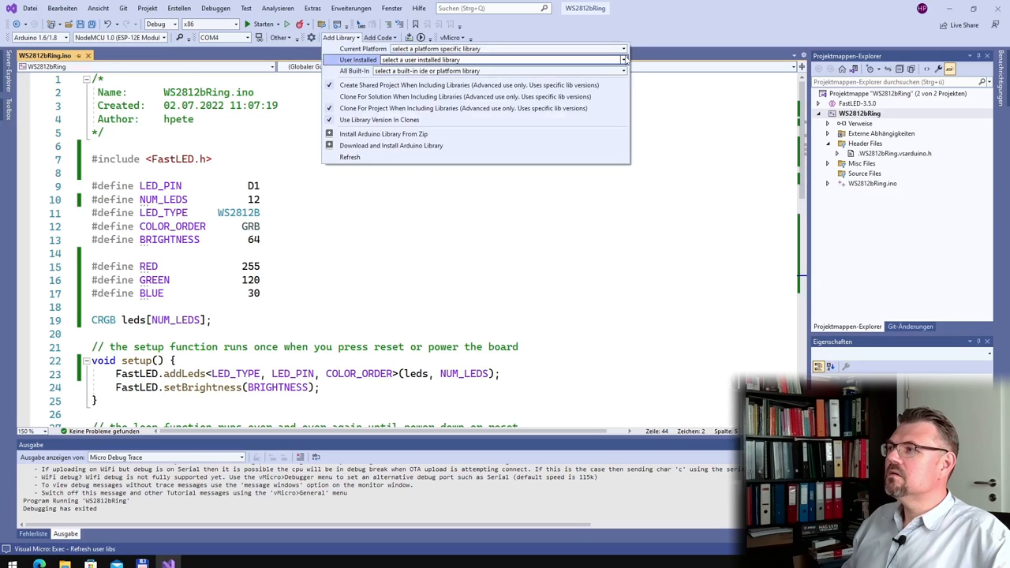
{"action": "left_click", "coordinate": [623, 60]}
{"action": "scroll", "coordinate": [442, 174], "scroll_direction": "down", "scroll_amount": 3}
{"action": "scroll", "coordinate": [434, 205], "scroll_direction": "down", "scroll_amount": 3}
{"action": "scroll", "coordinate": [430, 225], "scroll_direction": "down", "scroll_amount": 3}
{"action": "scroll", "coordinate": [430, 225], "scroll_direction": "down", "scroll_amount": 2}
{"action": "left_click", "coordinate": [404, 247]}
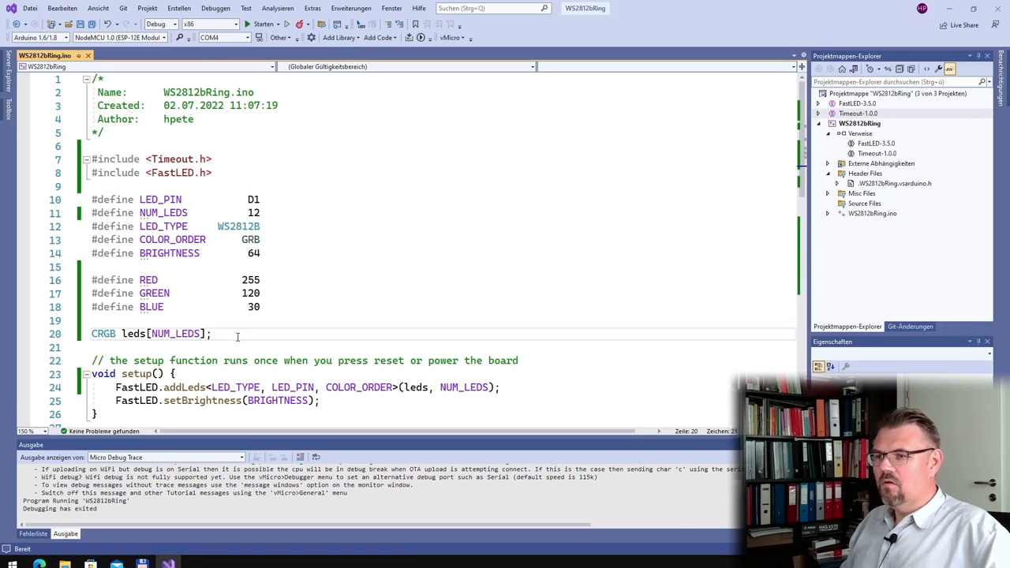
Declare 'Timeout updateLEDs(50);' below the leds array with correct capitalisation.
{"action": "key", "text": "Return"}
{"action": "key", "text": "Return"}
{"action": "type", "text": "Time"}
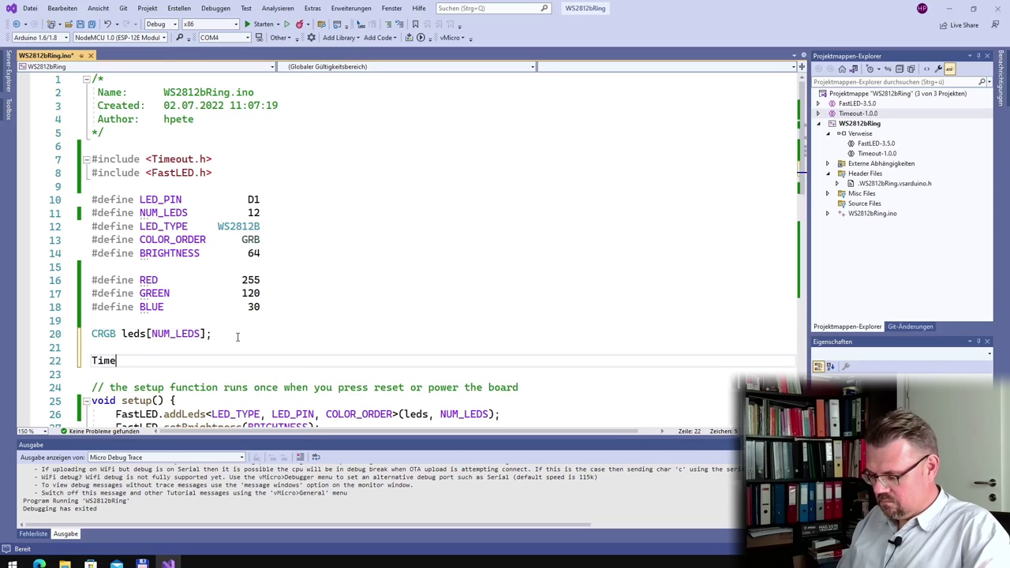
{"action": "type", "text": "out "}
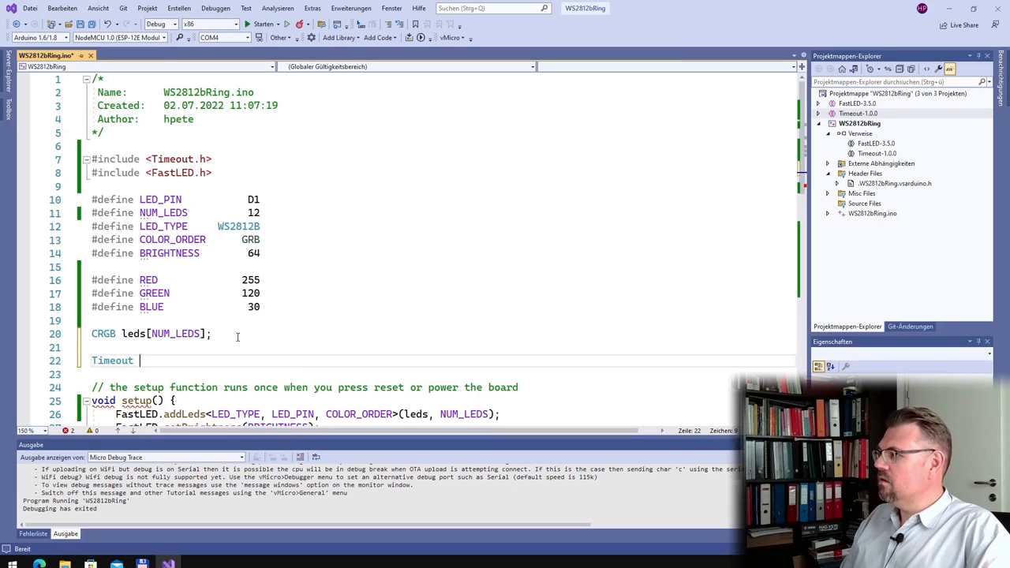
{"action": "type", "text": "updateLE"}
{"action": "key", "text": "BackSpace"}
{"action": "type", "text": "s("}
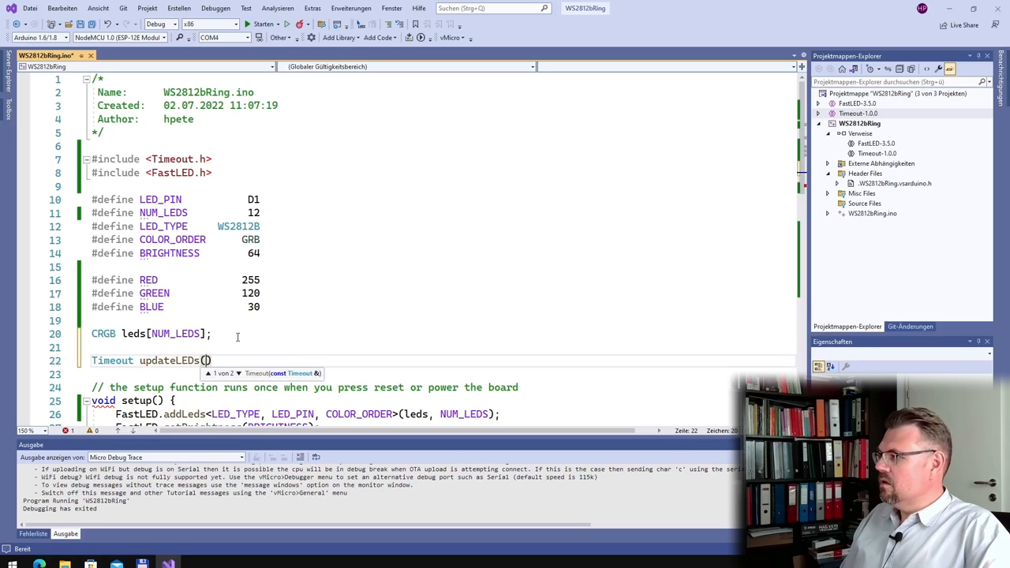
{"action": "type", "text": "50)"}
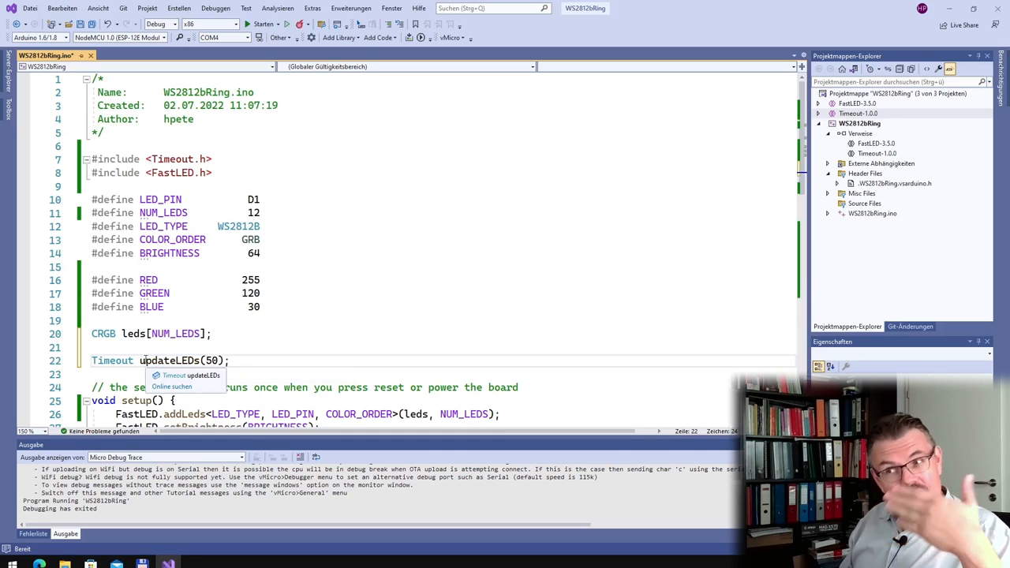
{"action": "mouse_move", "coordinate": [158, 360]}
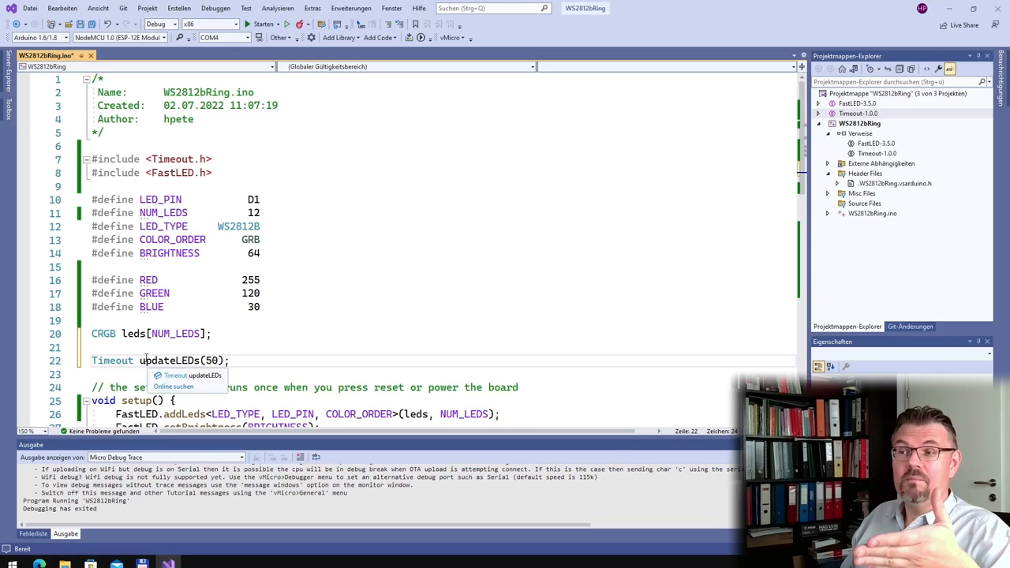
{"action": "scroll", "coordinate": [146, 359], "scroll_direction": "down", "scroll_amount": 5}
{"action": "scroll", "coordinate": [146, 359], "scroll_direction": "down", "scroll_amount": 5}
{"action": "scroll", "coordinate": [146, 358], "scroll_direction": "up", "scroll_amount": 1}
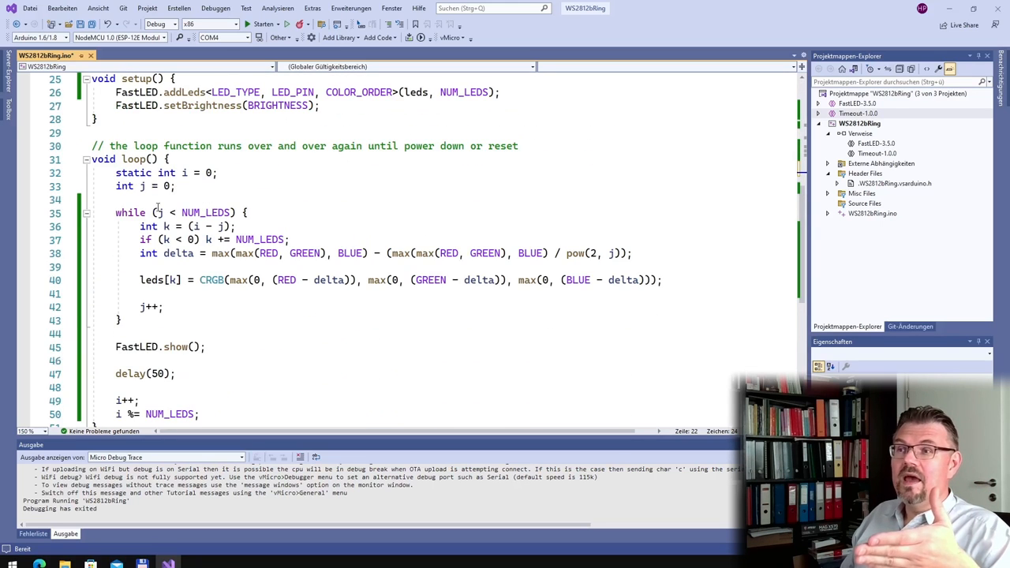
Begin 'if (updateLEDs.TimedOut()) {' above the while loop in loop(), completing updateLEDs via IntelliSense.
{"action": "left_click", "coordinate": [152, 199]}
{"action": "key", "text": "Return"}
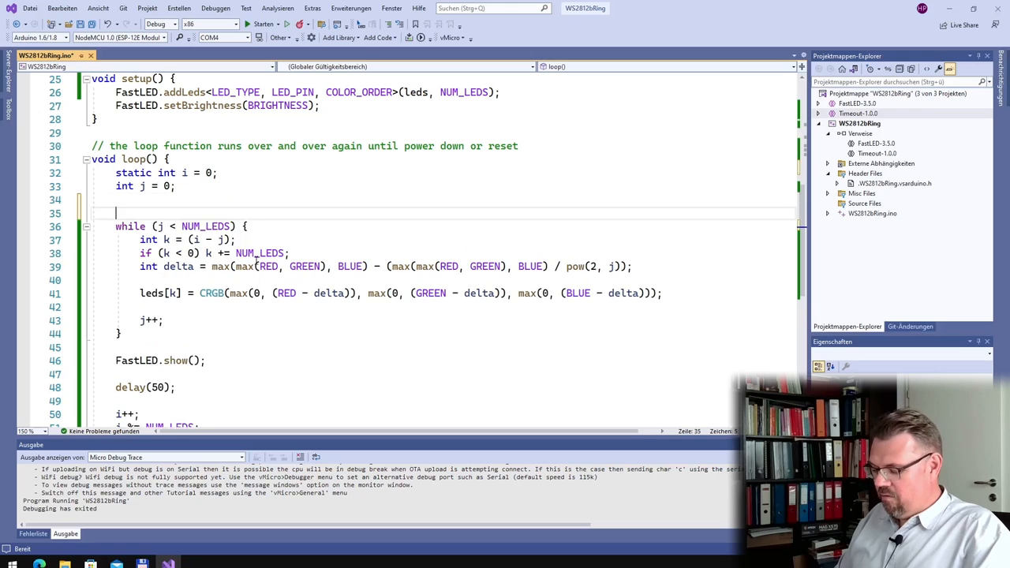
{"action": "type", "text": "if ("}
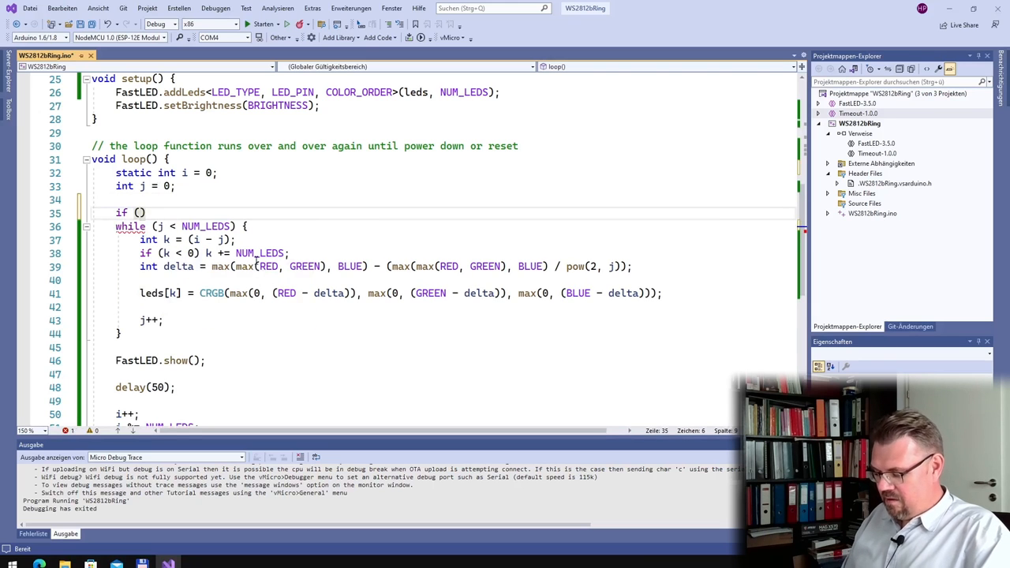
{"action": "type", "text": "upda"}
{"action": "key", "text": "Down"}
{"action": "key", "text": "Tab"}
{"action": "type", "text": ".Ti"}
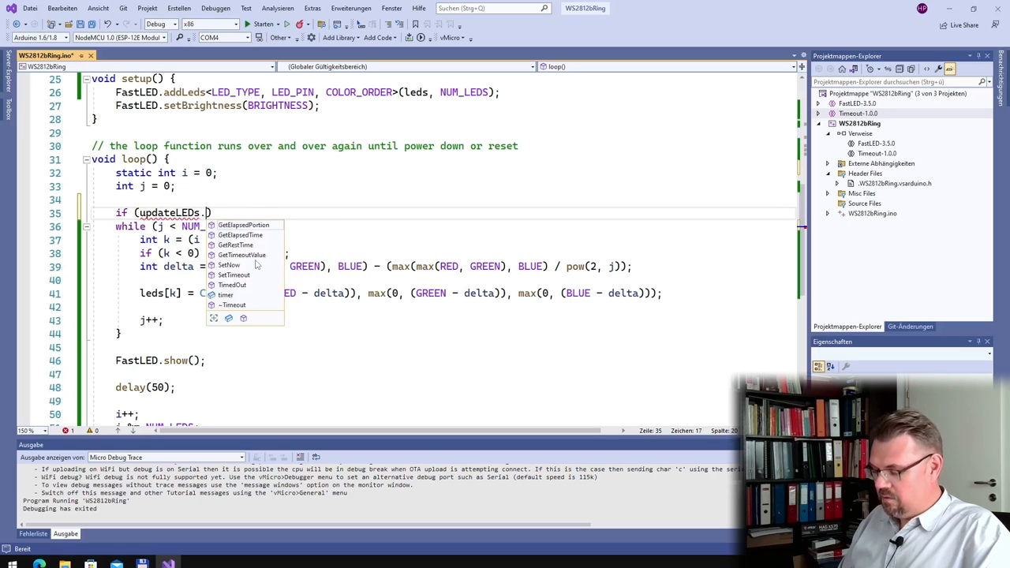
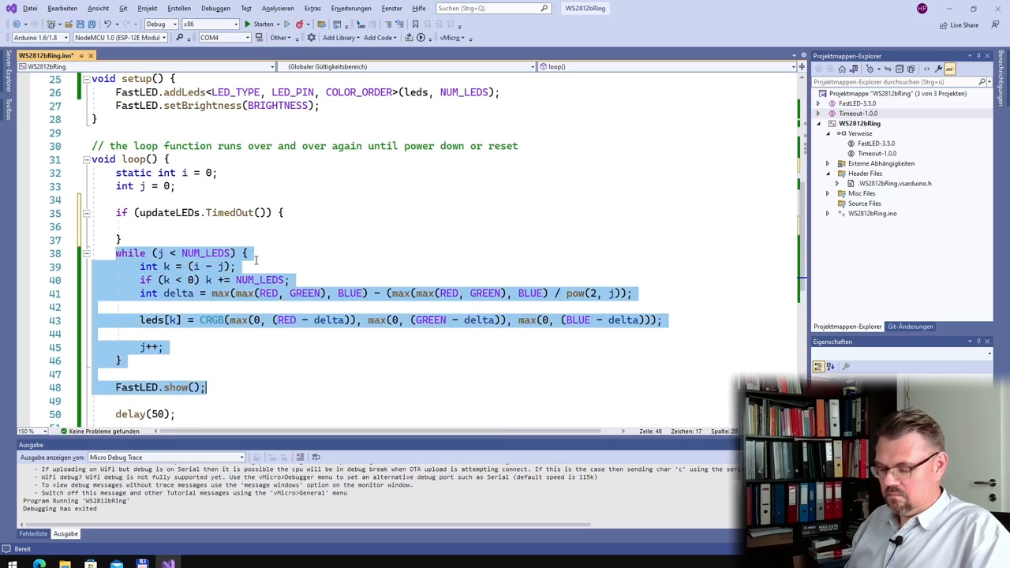
Move the while block and FastLED.show() inside the if (updateLEDs.TimedOut()) check.
{"action": "key", "text": "ctrl+x"}
{"action": "key", "text": "Up"}
{"action": "key", "text": "Up"}
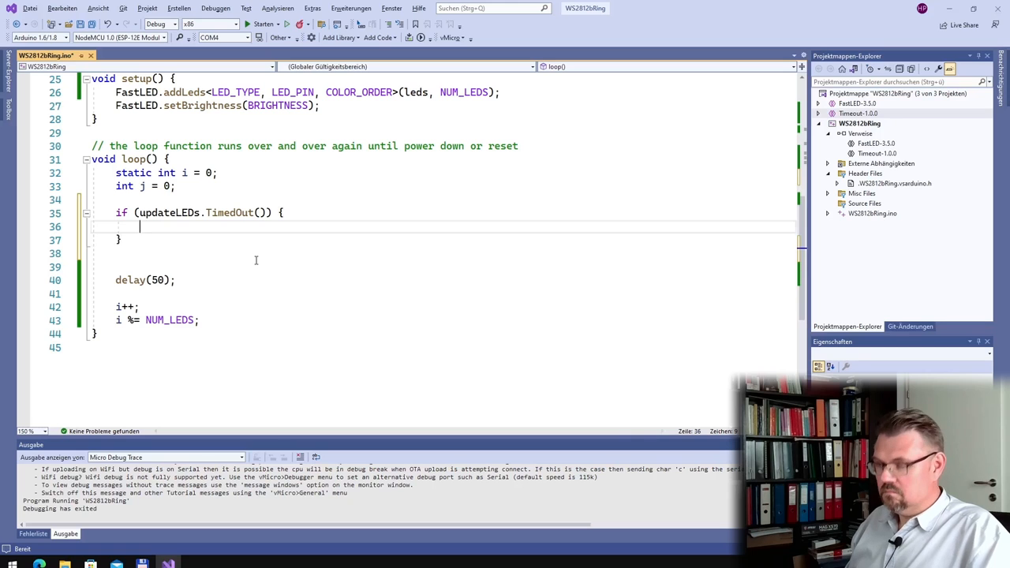
{"action": "key", "text": "ctrl+v"}
{"action": "key", "text": "Down"}
{"action": "key", "text": "Down"}
Remove the delay(50) line from loop().
{"action": "key", "text": "Down"}
{"action": "key", "text": "shift+End"}
{"action": "key", "text": "Delete"}
{"action": "key", "text": "Delete"}
{"action": "key", "text": "Up"}
{"action": "key", "text": "Up"}
{"action": "key", "text": "Down"}
Move the i++ and i %= NUM_LEDS counter lines inside the timeout check.
{"action": "key", "text": "shift+Down"}
{"action": "key", "text": "shift+Down"}
{"action": "key", "text": "shift+End"}
{"action": "key", "text": "ctrl+x"}
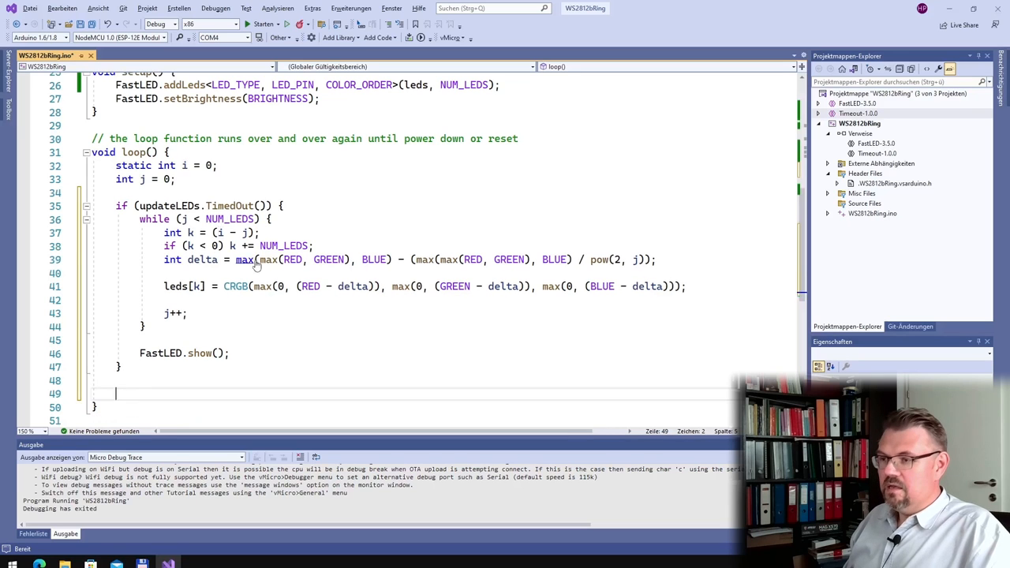
{"action": "key", "text": "Up"}
{"action": "key", "text": "Up"}
{"action": "key", "text": "Return"}
{"action": "key", "text": "ctrl+v"}
{"action": "key", "text": "Return"}
{"action": "key", "text": "Return"}
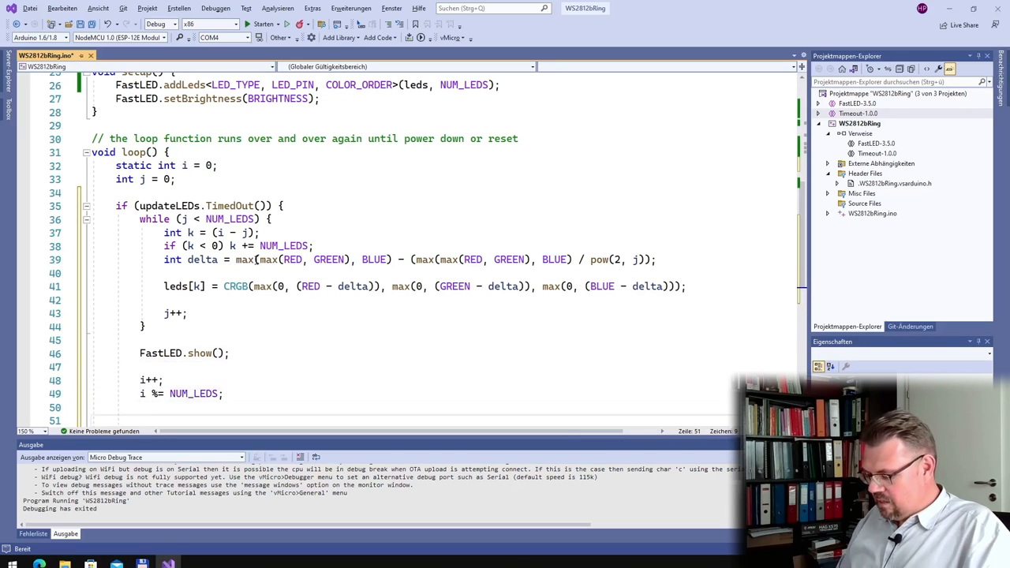
{"action": "type", "text": "update"}
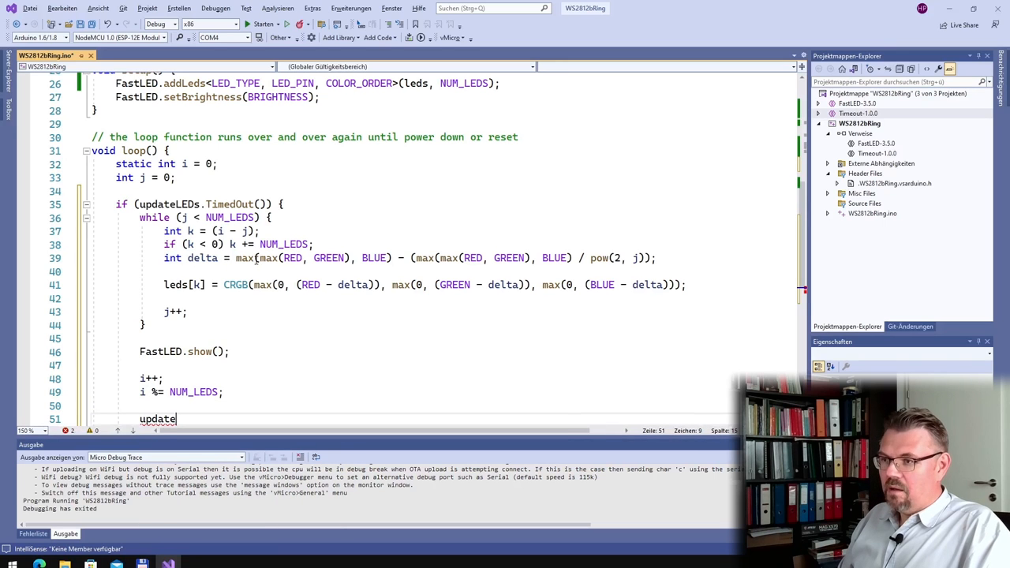
{"action": "type", "text": "LEDs."}
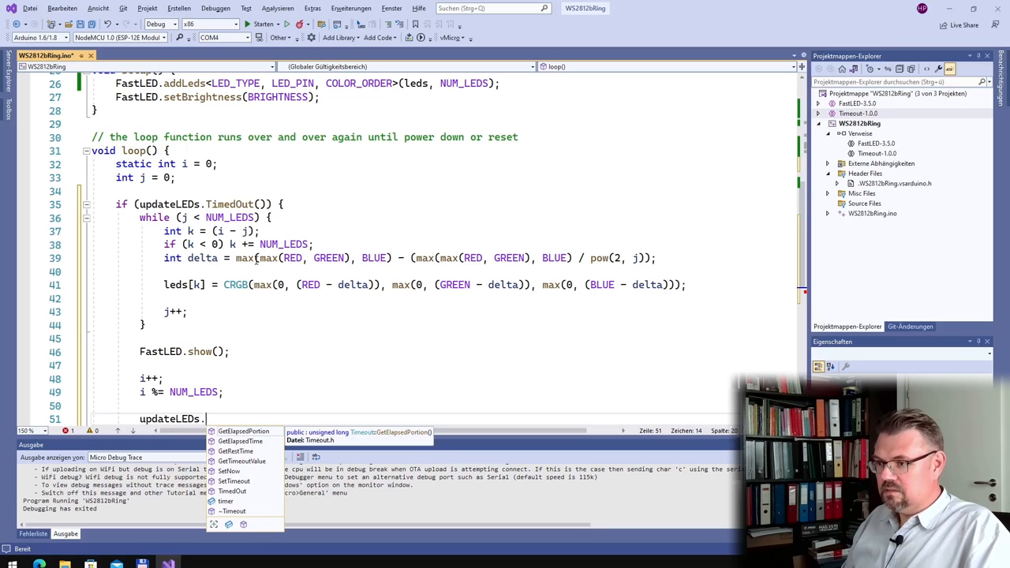
{"action": "type", "text": "SetNow"}
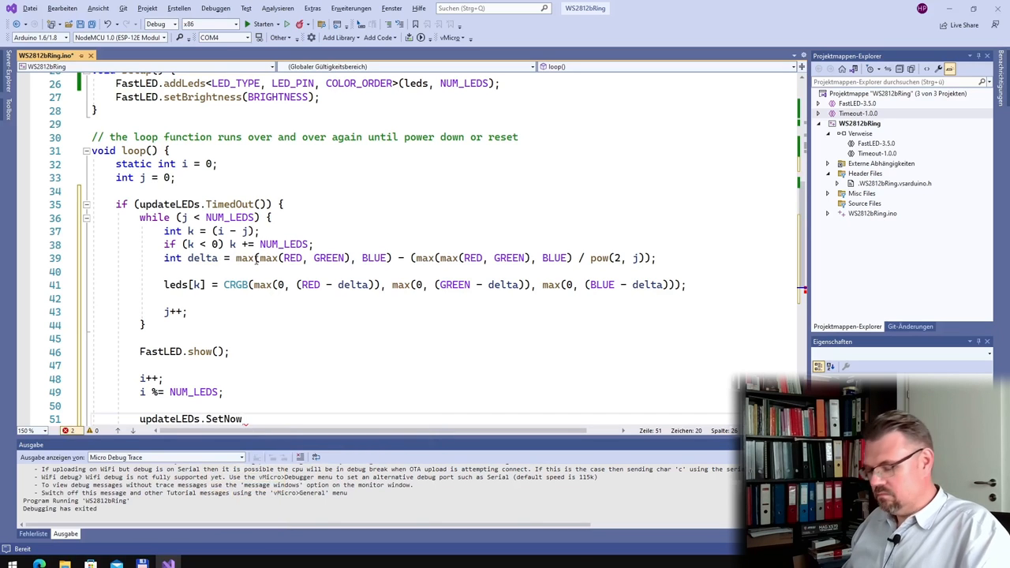
{"action": "type", "text": "();"}
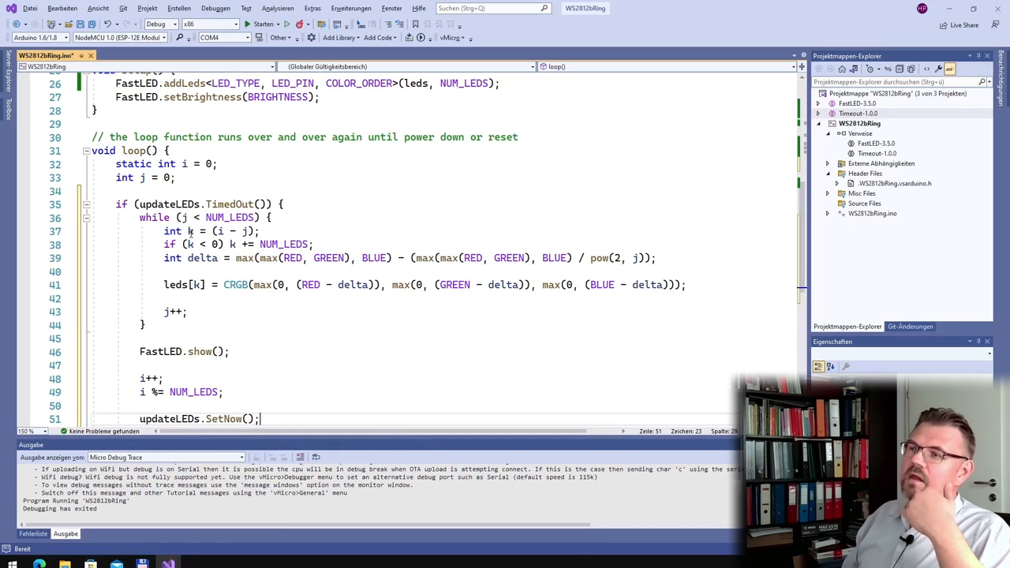
{"action": "scroll", "coordinate": [190, 192], "scroll_direction": "down", "scroll_amount": 2}
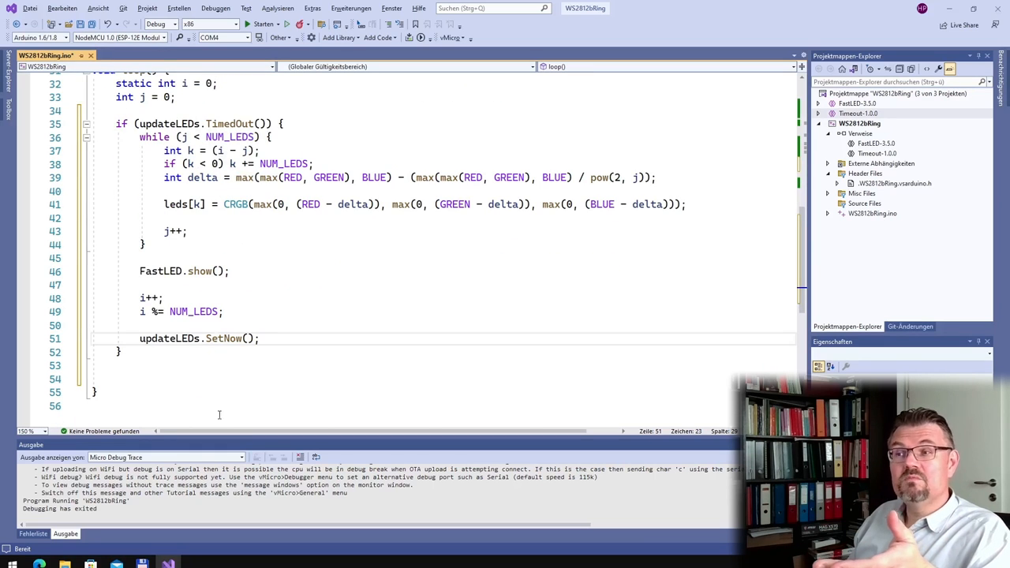
{"action": "scroll", "coordinate": [191, 417], "scroll_direction": "up", "scroll_amount": 2}
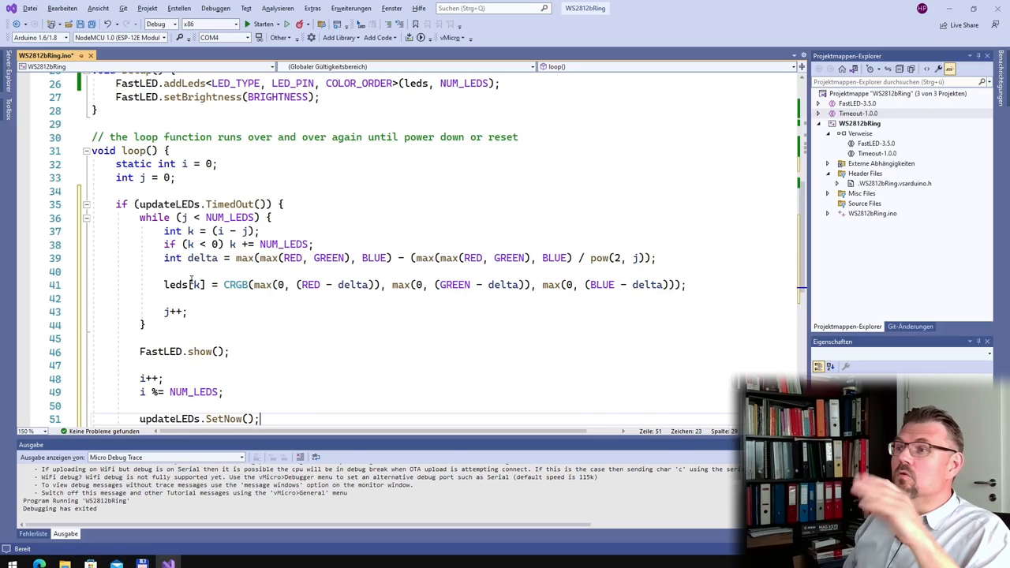
{"action": "mouse_move", "coordinate": [192, 284]}
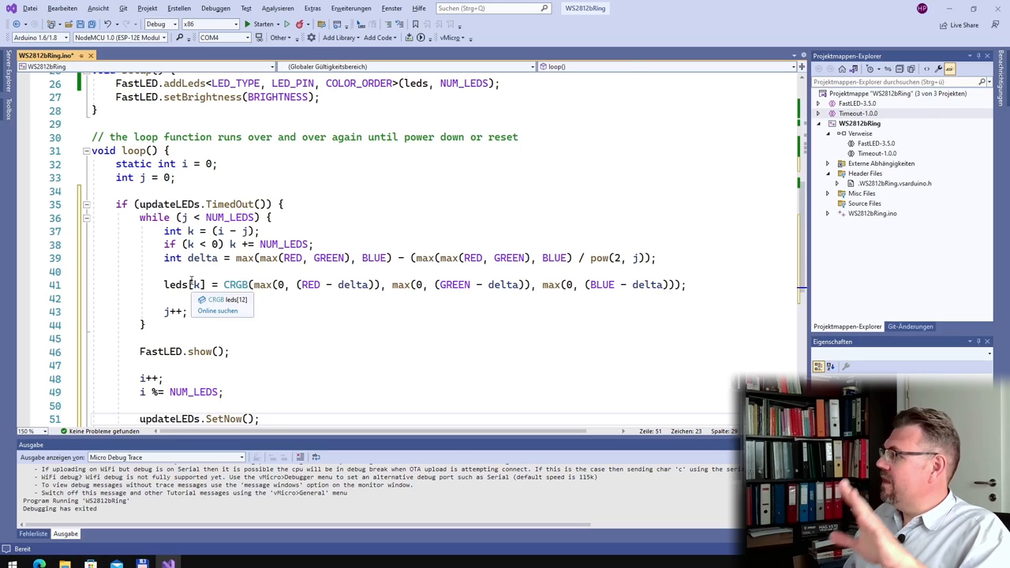
{"action": "scroll", "coordinate": [214, 274], "scroll_direction": "up", "scroll_amount": 4}
{"action": "scroll", "coordinate": [213, 274], "scroll_direction": "up", "scroll_amount": 4}
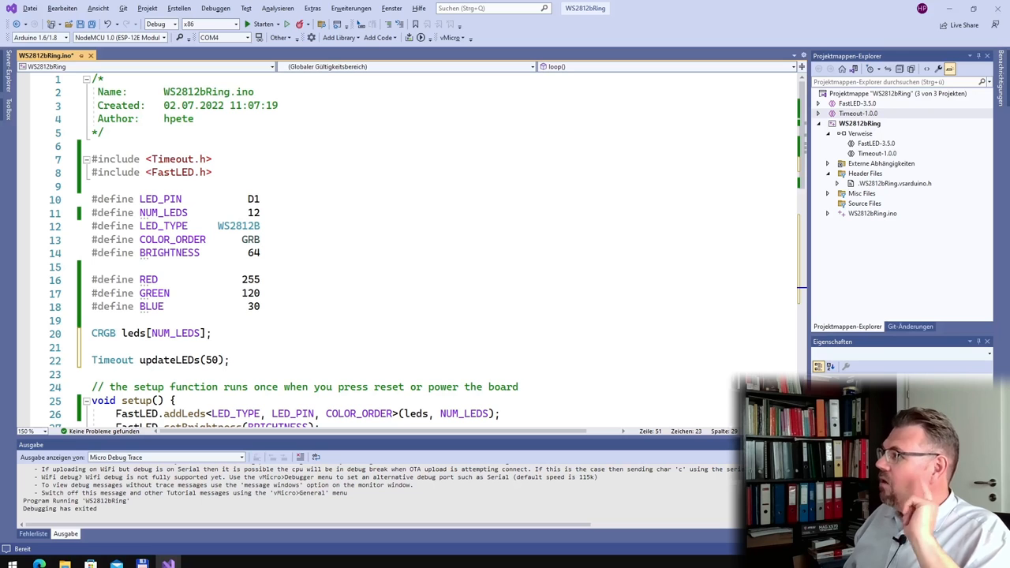
Add #define LED_WIFI D3 and #define LED_MQTT D4 below #define LED_PIN D1.
{"action": "left_click", "coordinate": [224, 212]}
{"action": "left_click", "coordinate": [263, 199]}
{"action": "key", "text": "Return"}
{"action": "type", "text": "#defi"}
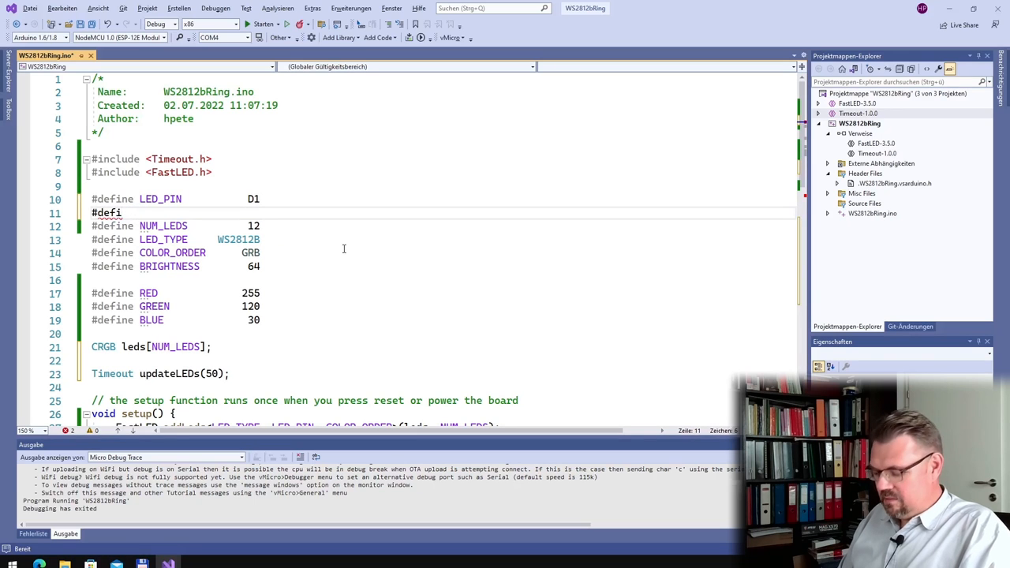
{"action": "type", "text": "n ne "}
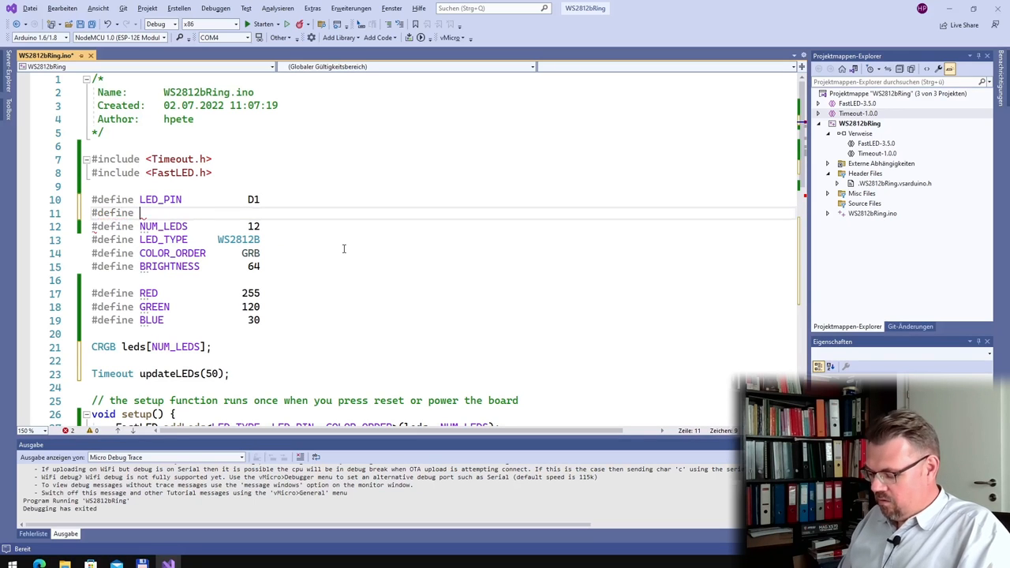
{"action": "type", "text": "LED_WIFI          D3"}
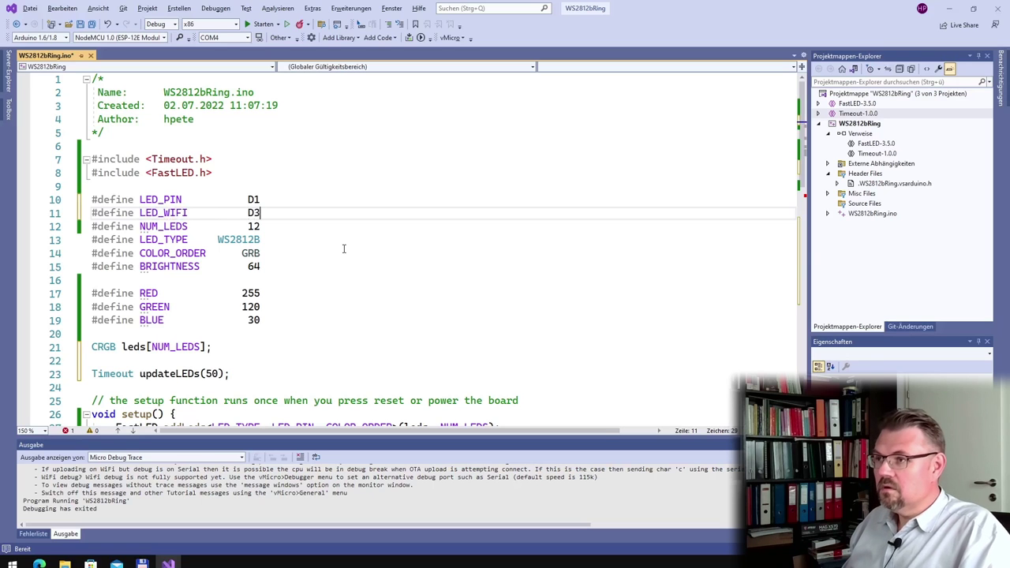
{"action": "key", "text": "Return"}
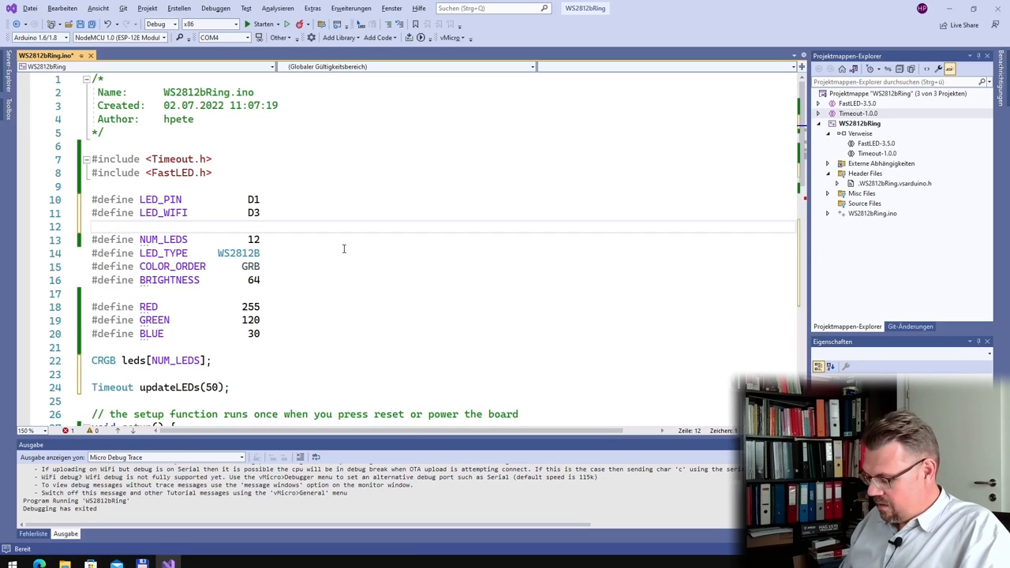
{"action": "type", "text": "define LED_MQTT"}
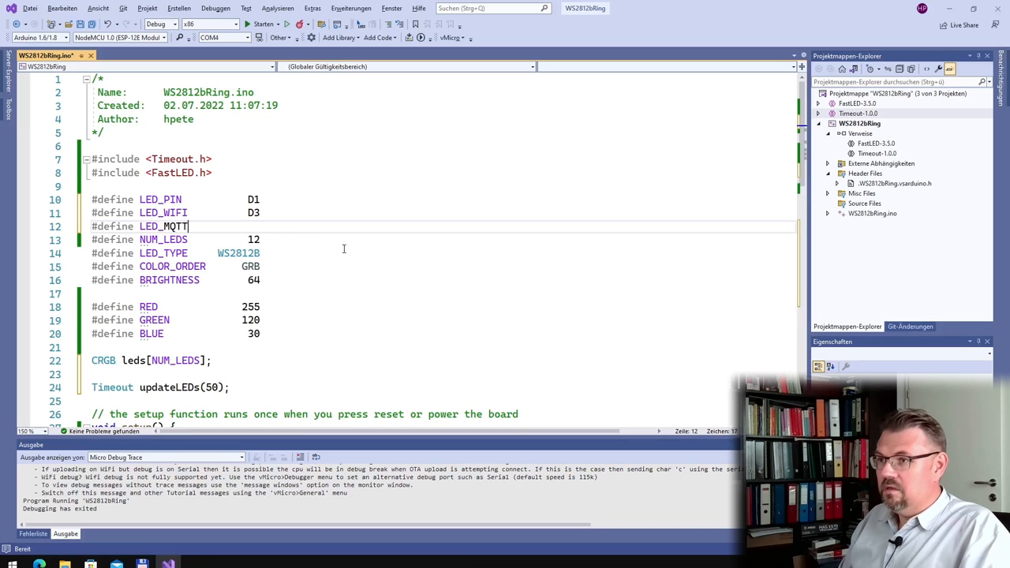
{"action": "key", "text": "Tab"}
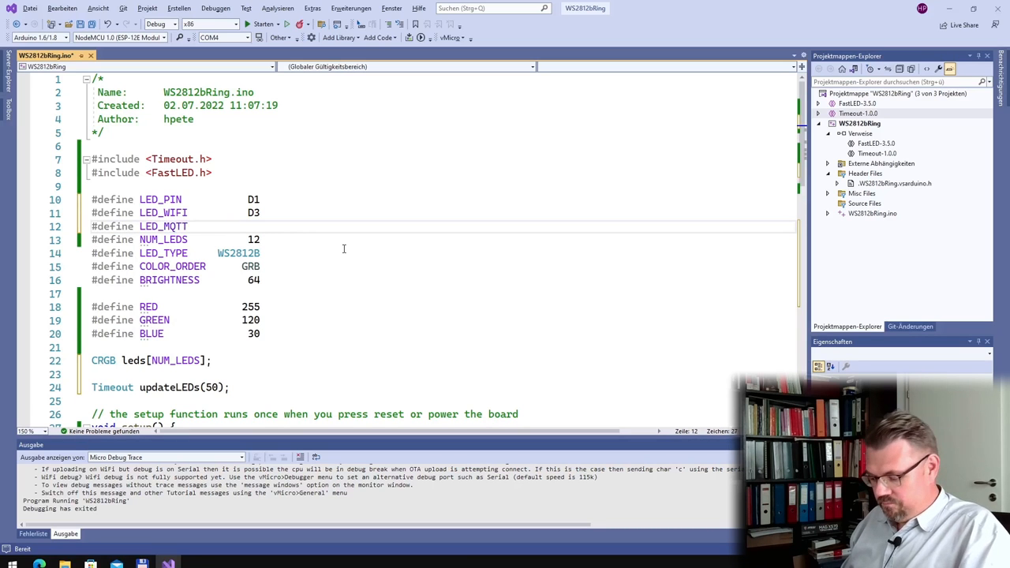
{"action": "type", "text": "D4"}
{"action": "scroll", "coordinate": [283, 250], "scroll_direction": "down", "scroll_amount": 3}
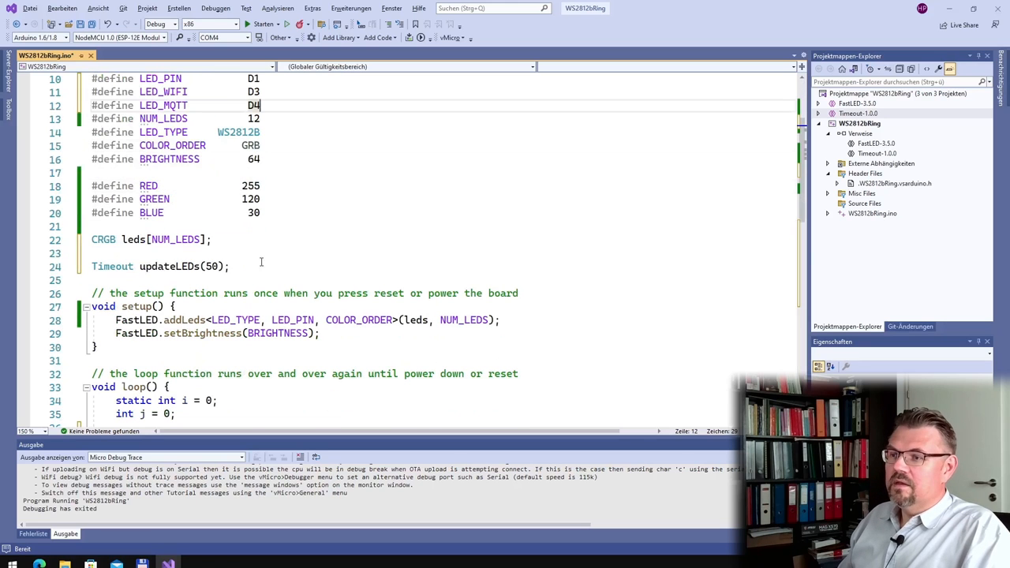
Add pinMode(LED_WIFI, OUTPUT); as the first line of setup().
{"action": "left_click", "coordinate": [178, 306]}
{"action": "key", "text": "Return"}
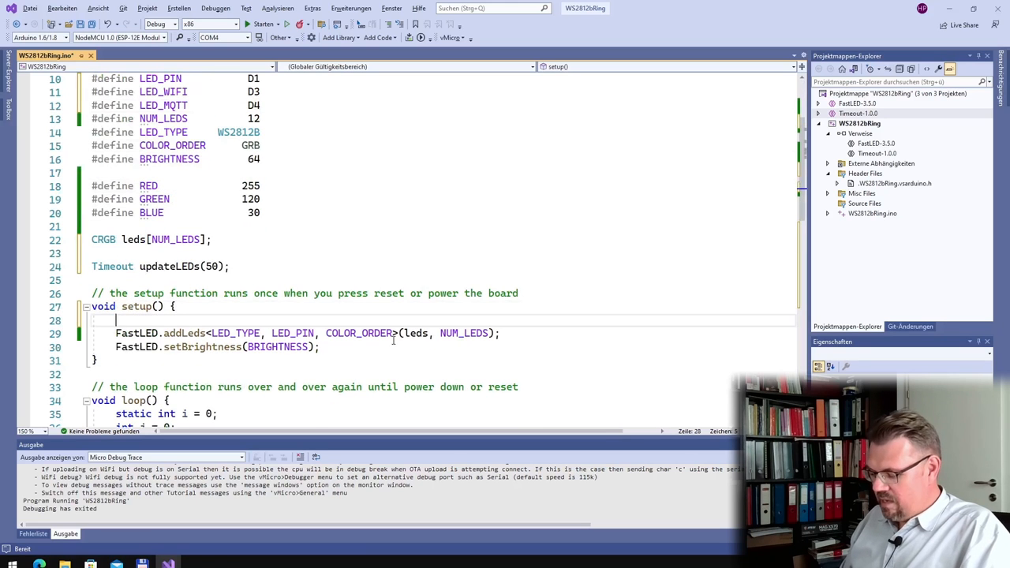
{"action": "type", "text": "pinMode"}
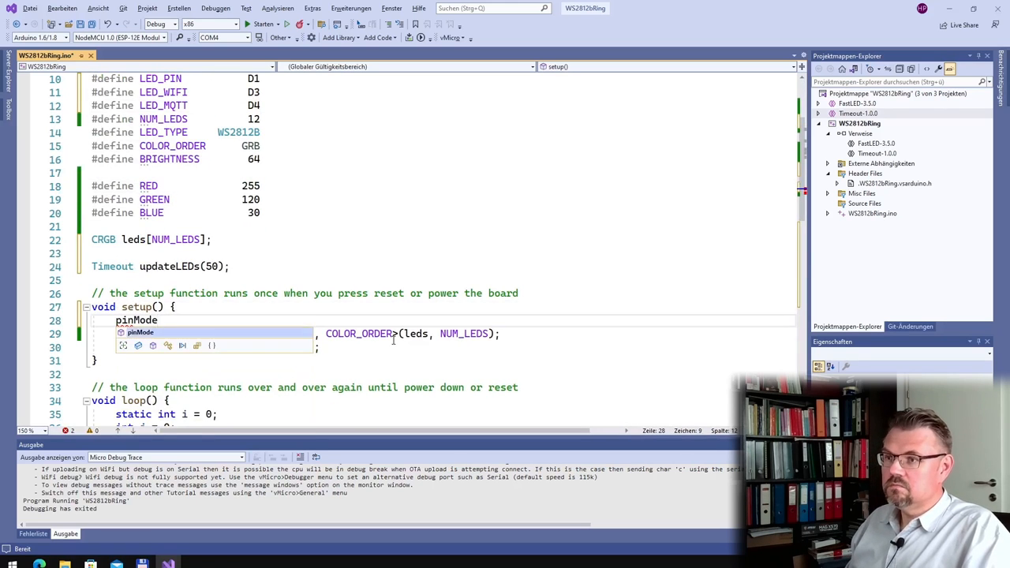
{"action": "key", "text": "Escape"}
{"action": "type", "text": "(LED"}
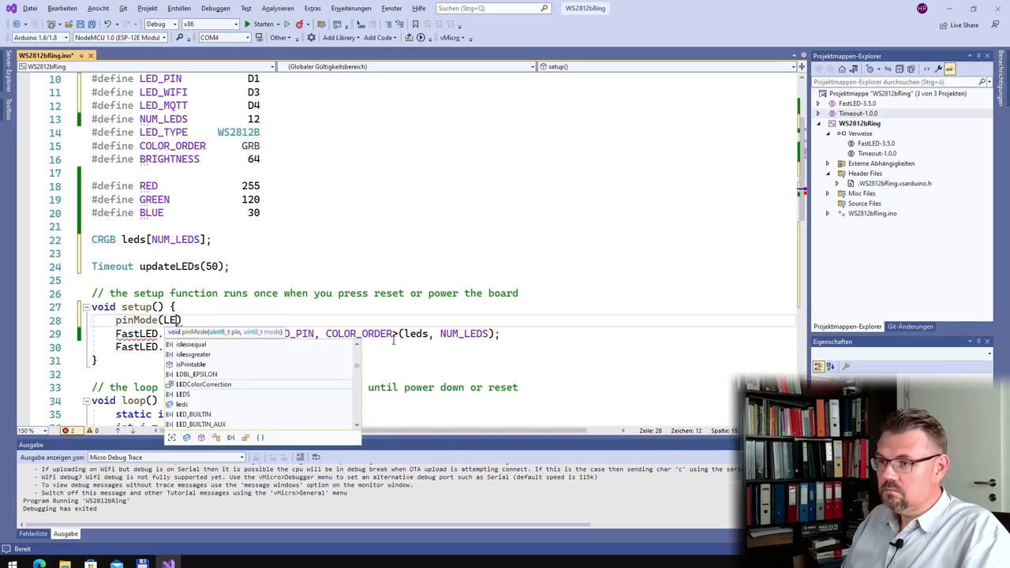
{"action": "type", "text": "_"}
{"action": "key", "text": "Down"}
{"action": "key", "text": "Down"}
{"action": "key", "text": "Down"}
{"action": "key", "text": "Down"}
{"action": "key", "text": "Down"}
{"action": "key", "text": "Tab"}
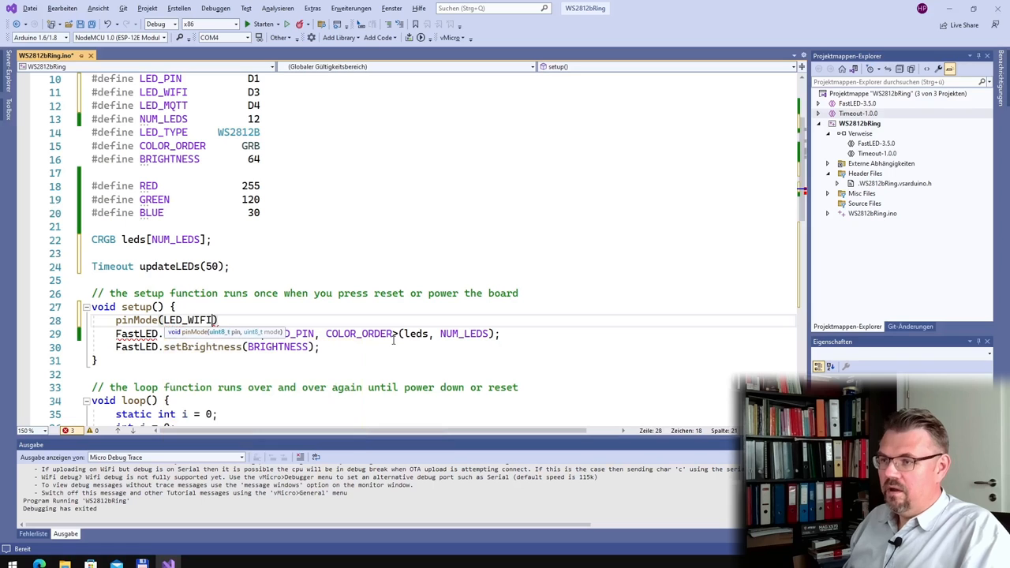
{"action": "type", "text": ", outpu"}
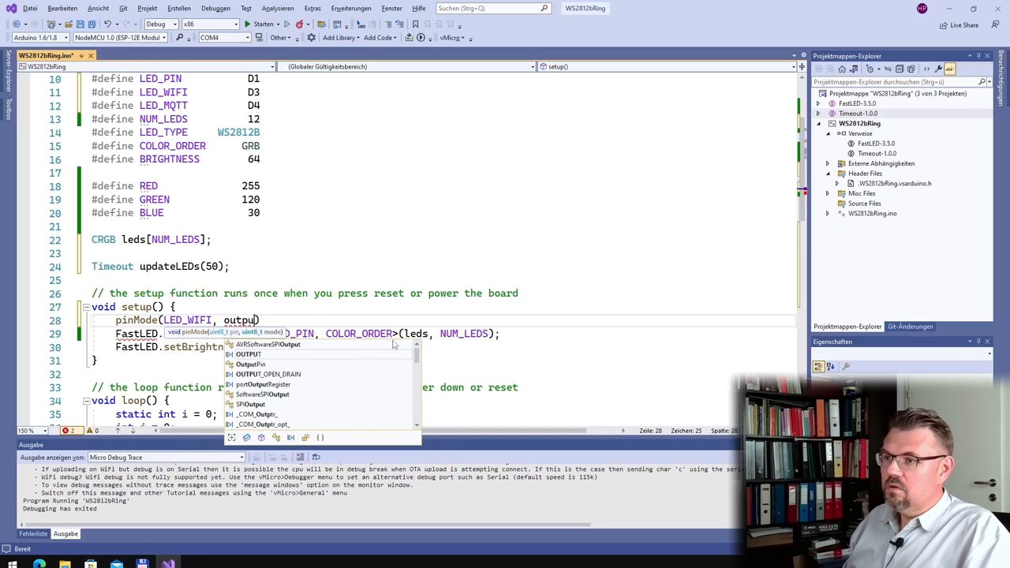
{"action": "key", "text": "Down"}
{"action": "key", "text": "Tab"}
{"action": "key", "text": "Right"}
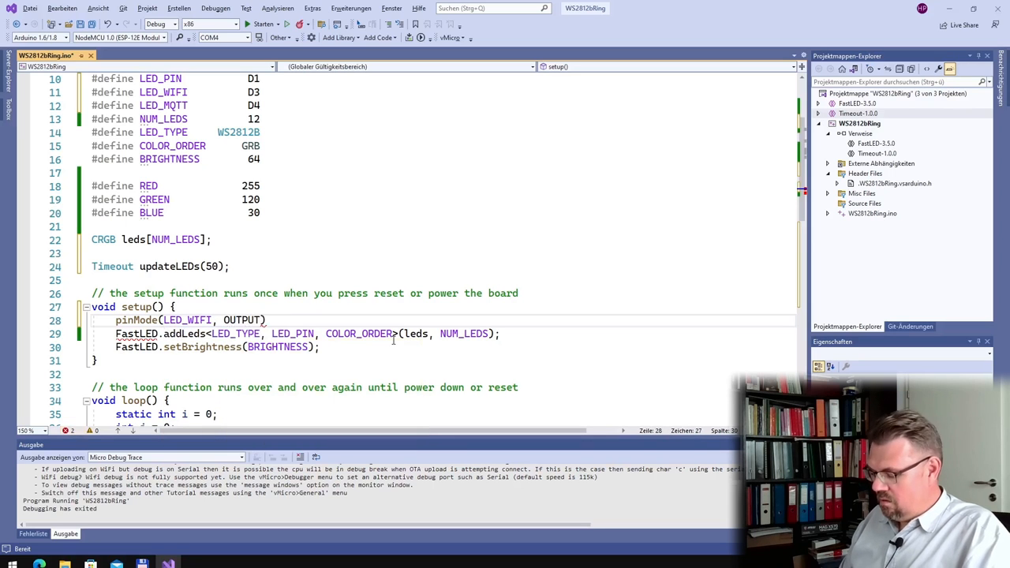
Duplicate the pinMode line and change the copy to pinMode(LED_MQTT, OUTPUT);.
{"action": "key", "text": "shift+Home"}
{"action": "key", "text": "ctrl+c"}
{"action": "key", "text": "End"}
{"action": "key", "text": "Return"}
{"action": "key", "text": "ctrl+v"}
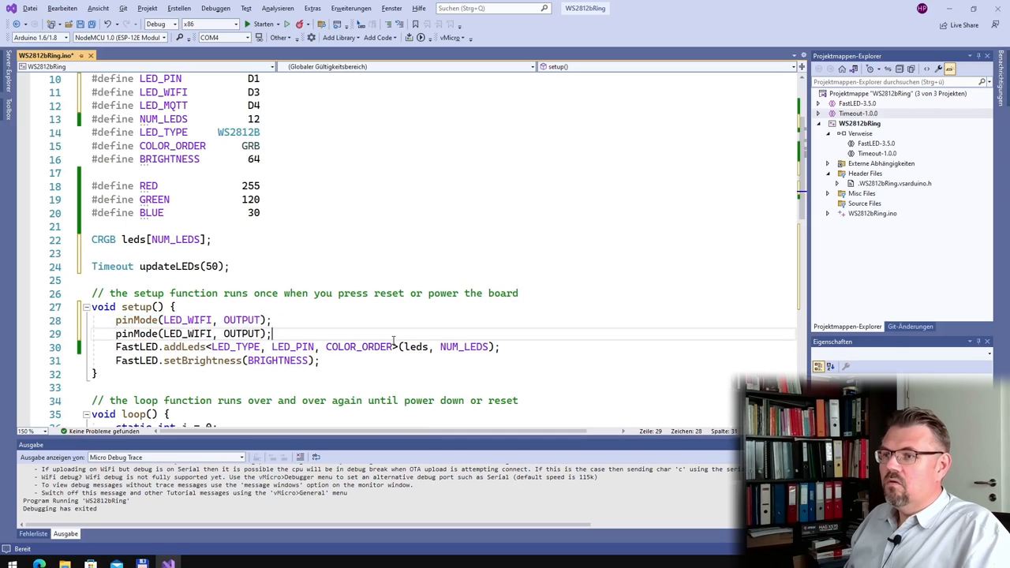
{"action": "double_click", "coordinate": [158, 106]}
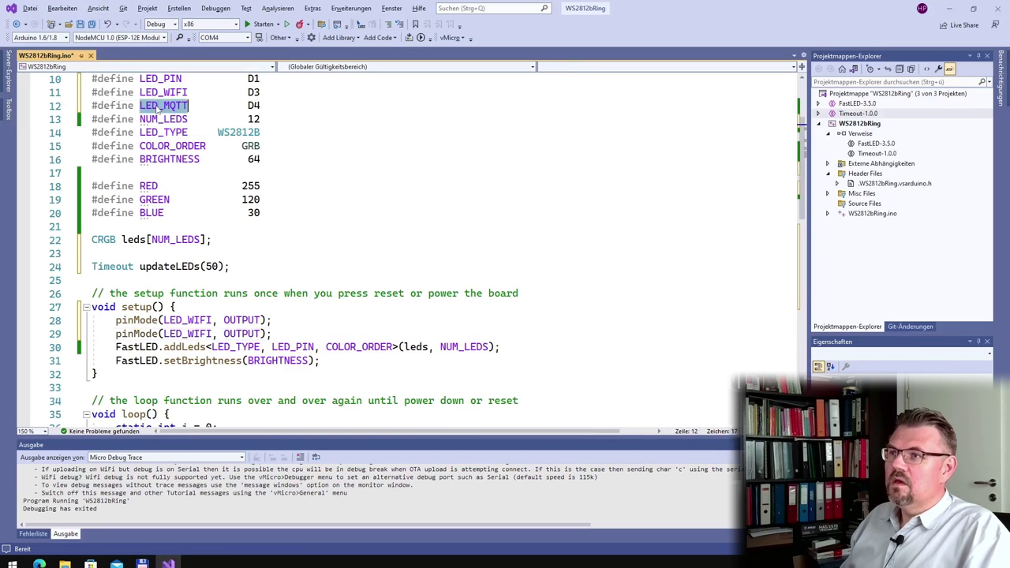
{"action": "double_click", "coordinate": [186, 333]}
{"action": "key", "text": "ctrl+v"}
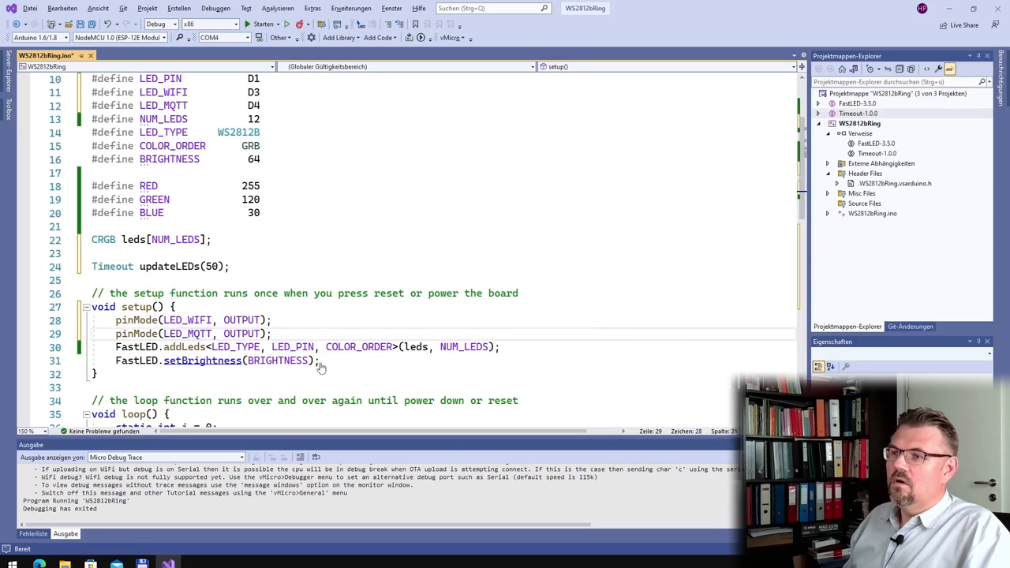
Open a new first line in setup() for Serial.begin(155200);.
{"action": "key", "text": "Up"}
{"action": "key", "text": "End"}
{"action": "key", "text": "Return"}
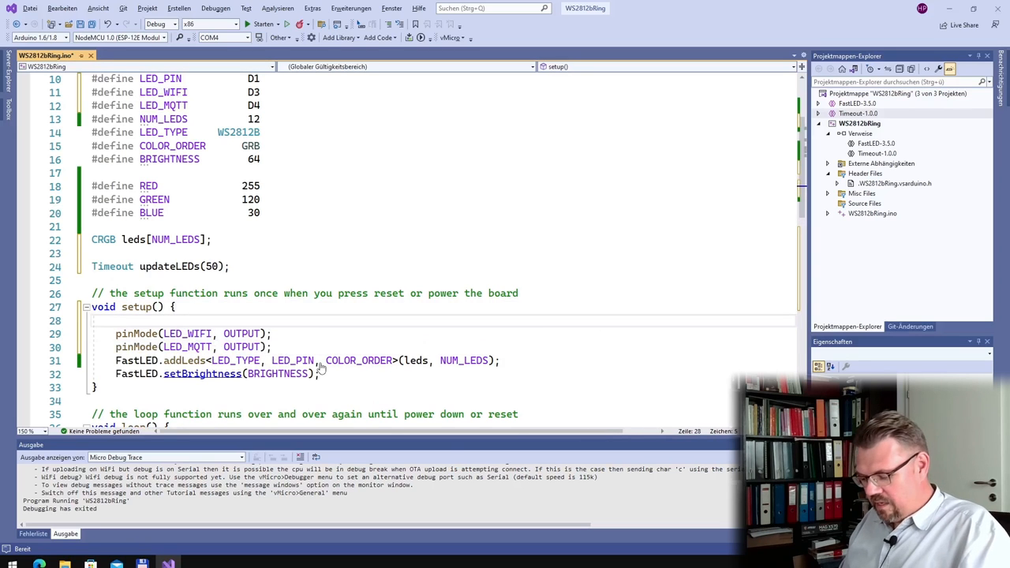
{"action": "type", "text": "Serial.begin"}
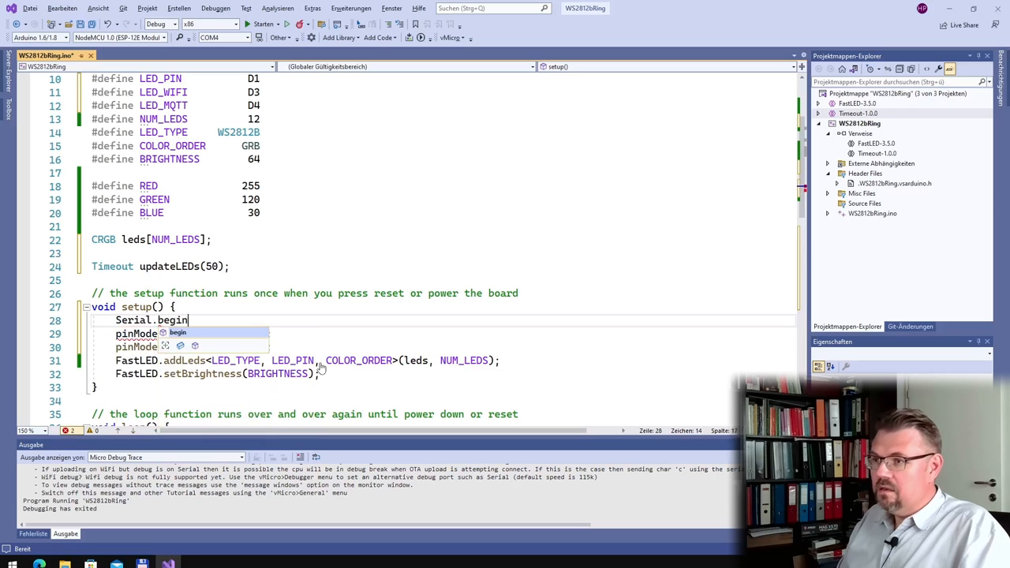
{"action": "type", "text": "(155200);"}
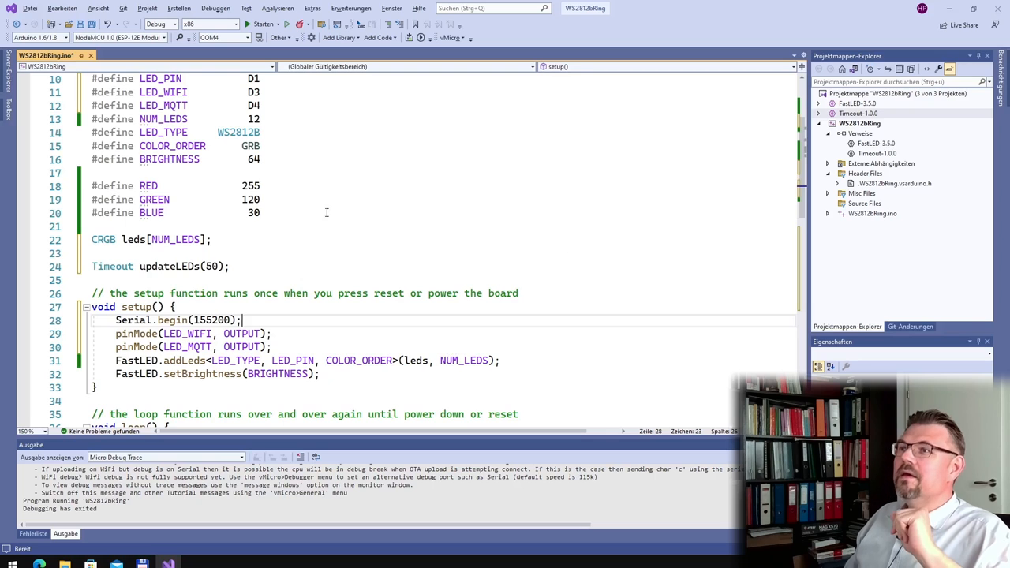
{"action": "scroll", "coordinate": [297, 205], "scroll_direction": "up", "scroll_amount": 3}
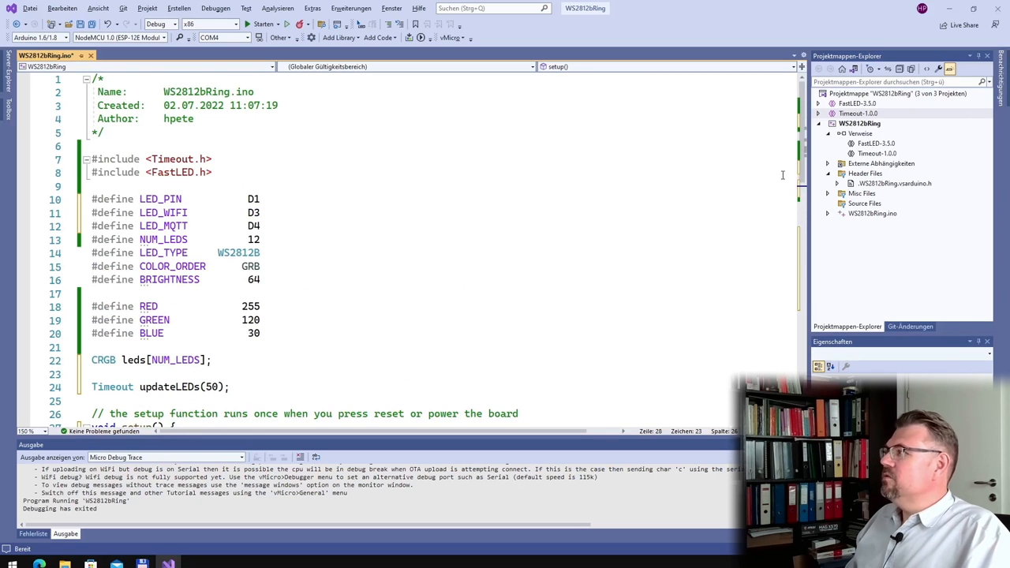
Add the ESP8266WiFi library from the Current Platform list to the project.
{"action": "left_click", "coordinate": [339, 38]}
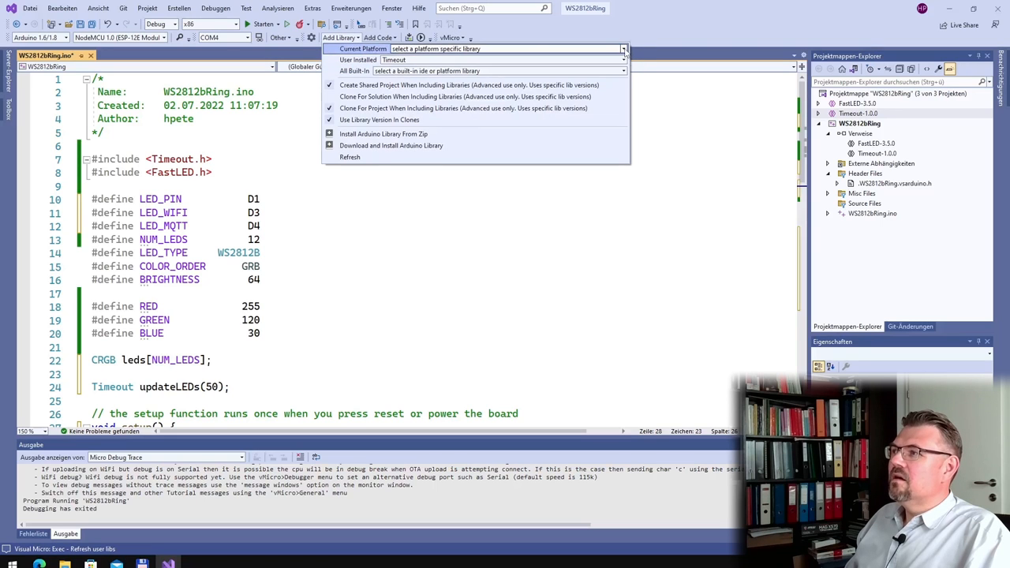
{"action": "left_click", "coordinate": [623, 49]}
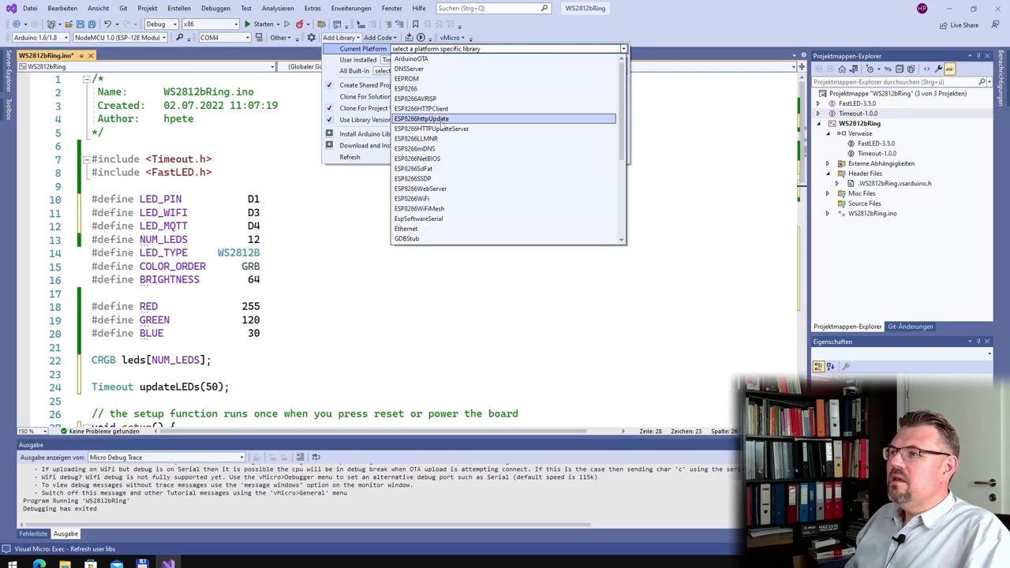
{"action": "left_click", "coordinate": [437, 199]}
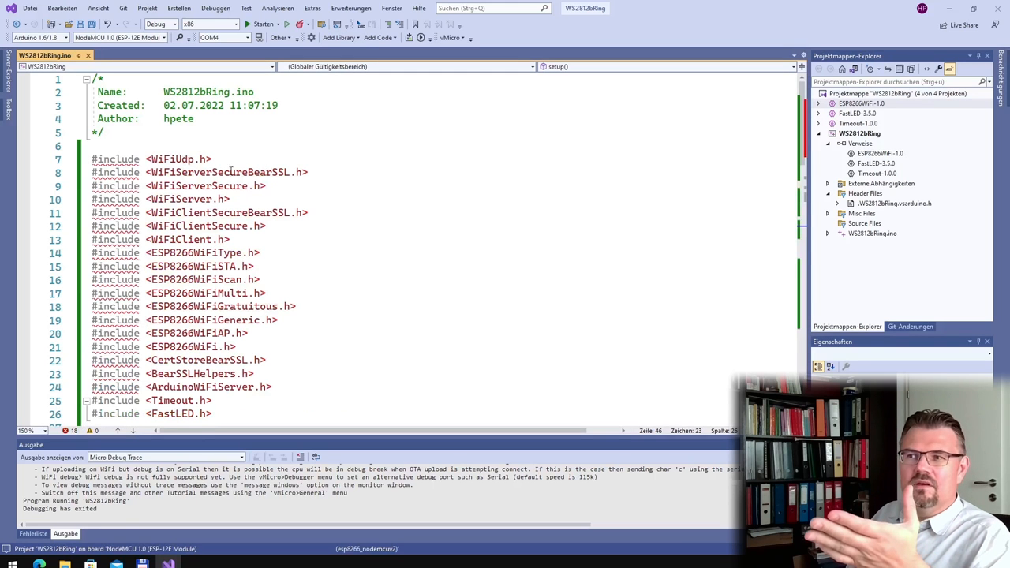
Delete the unneeded WiFi and BearSSL include lines, keeping WiFiClient.h and ESP8266WiFi.h.
{"action": "left_click_drag", "start_coordinate": [279, 226], "coordinate": [91, 158]}
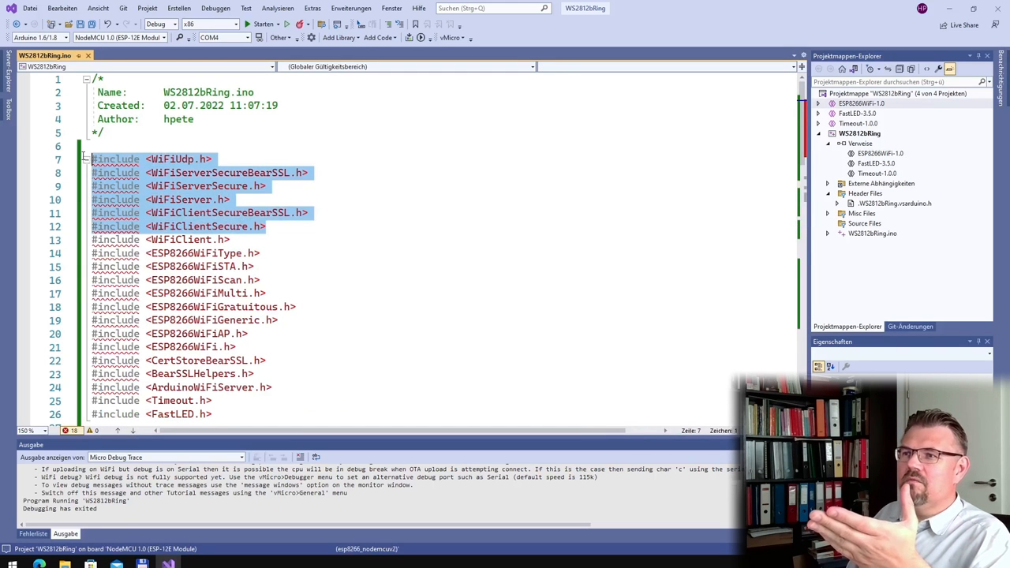
{"action": "key", "text": "Delete"}
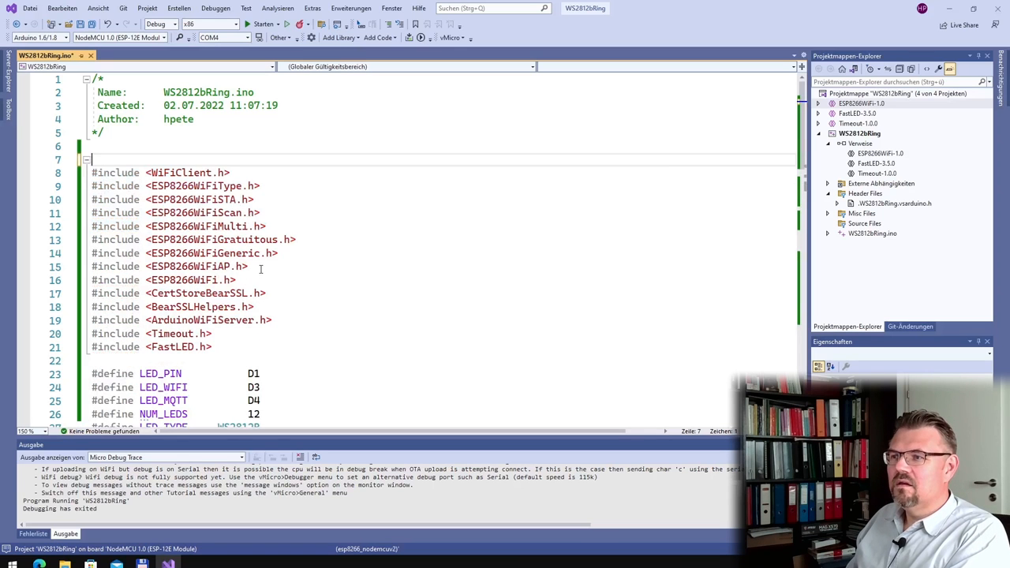
{"action": "left_click_drag", "start_coordinate": [249, 266], "coordinate": [91, 187]}
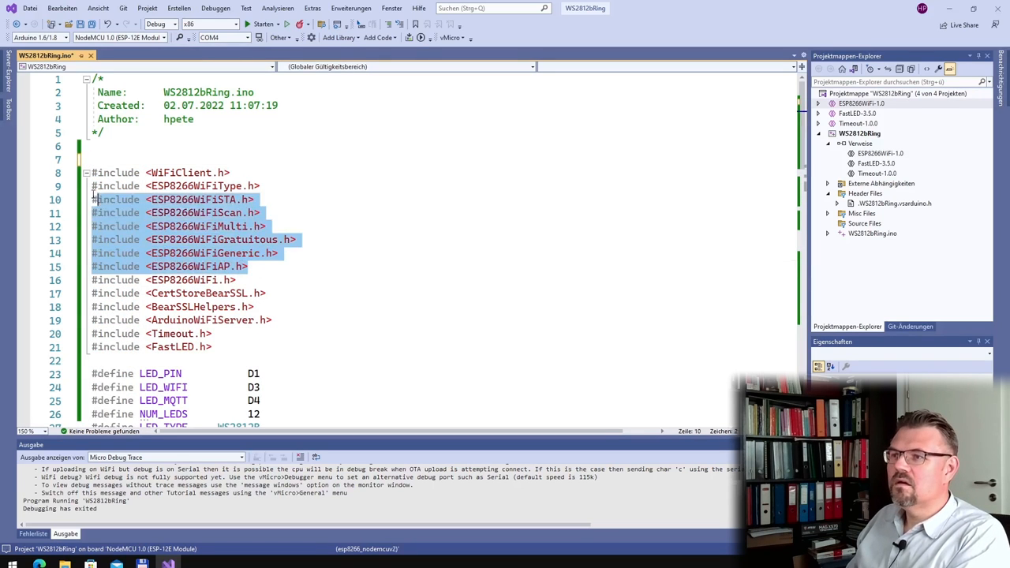
{"action": "key", "text": "Delete"}
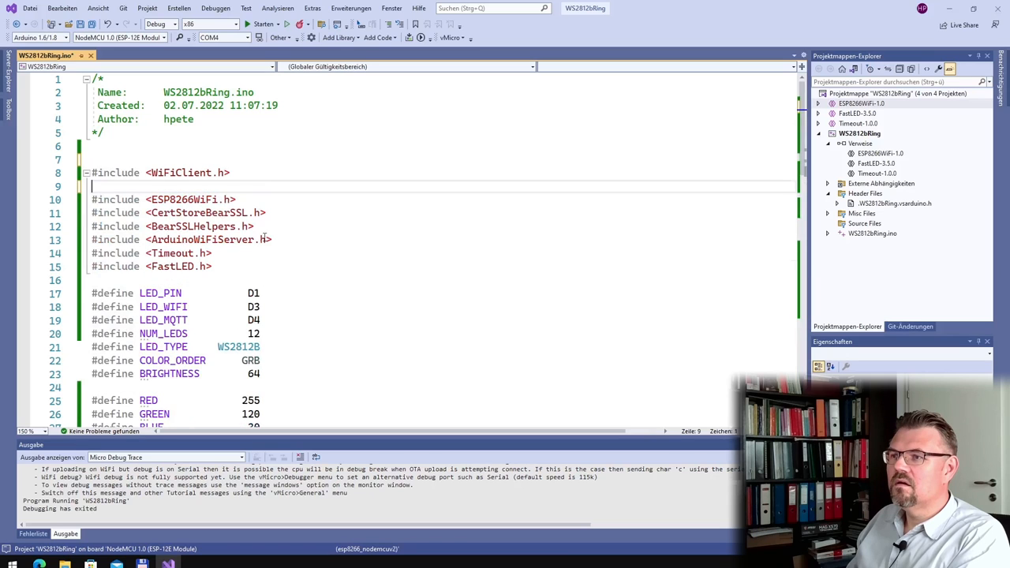
{"action": "left_click_drag", "start_coordinate": [273, 240], "coordinate": [92, 213]}
{"action": "key", "text": "Delete"}
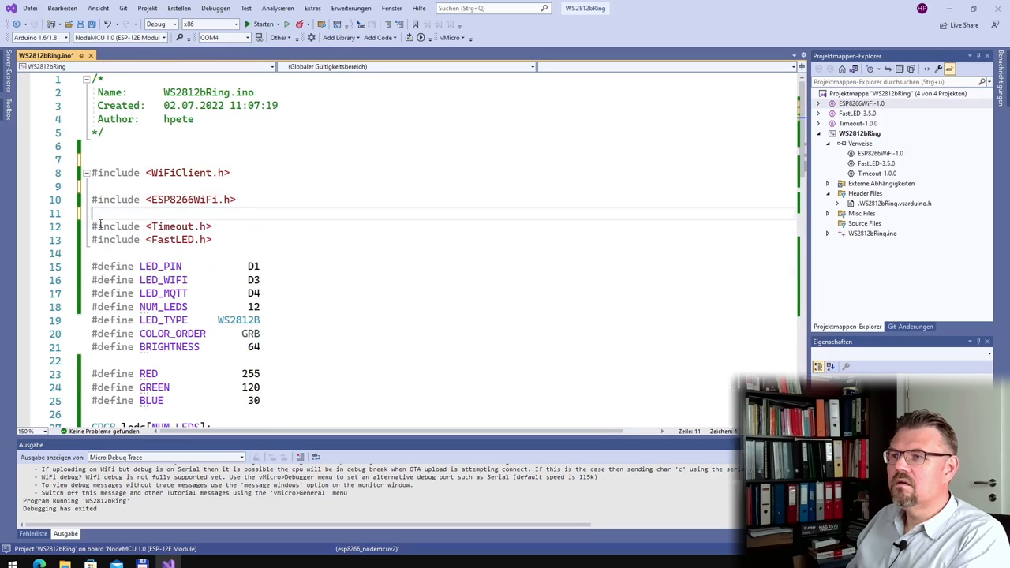
Remove the blank lines so the remaining includes sit on consecutive lines.
{"action": "left_click", "coordinate": [100, 187]}
{"action": "key", "text": "Delete"}
{"action": "key", "text": "Delete"}
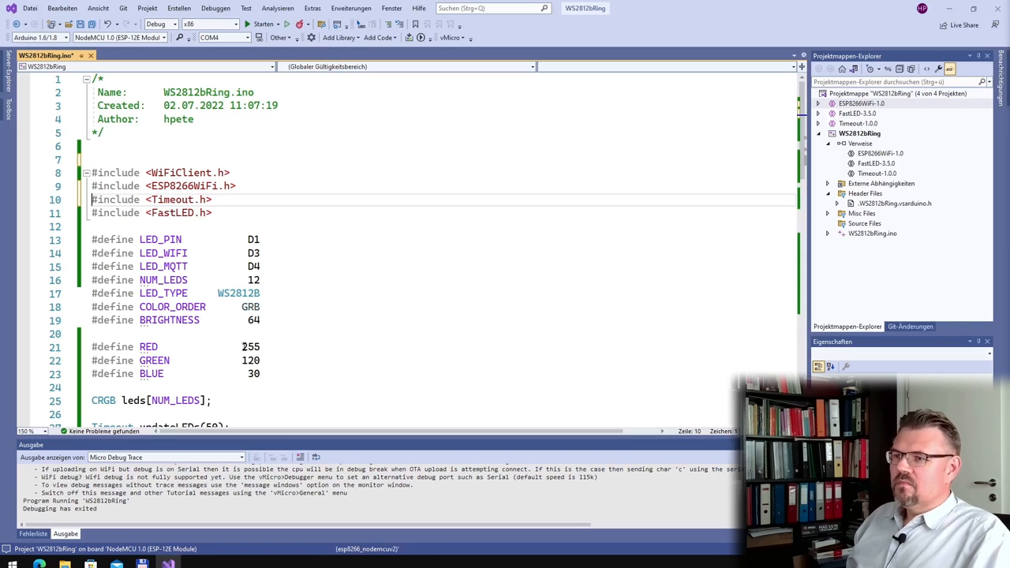
{"action": "left_click", "coordinate": [293, 347]}
{"action": "scroll", "coordinate": [293, 358], "scroll_direction": "down", "scroll_amount": 2}
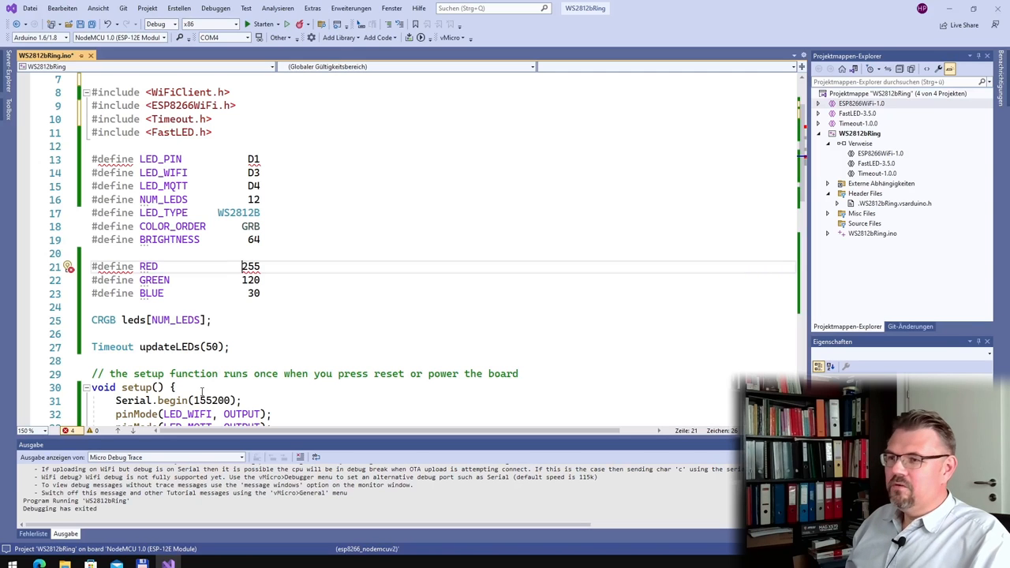
Paste the String wifiSsid and wifiPass declarations above the LED array.
{"action": "left_click", "coordinate": [260, 306]}
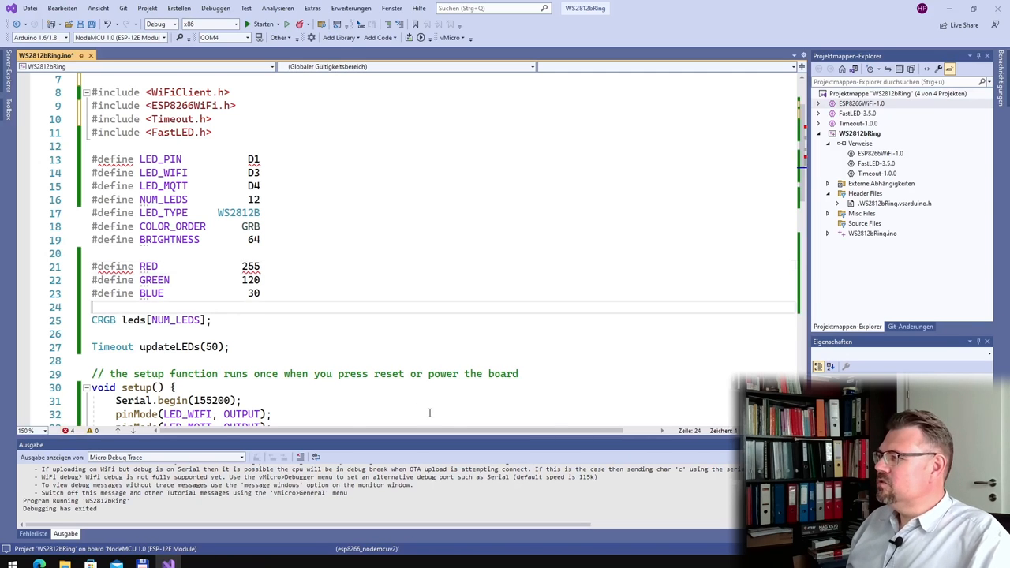
{"action": "key", "text": "Down"}
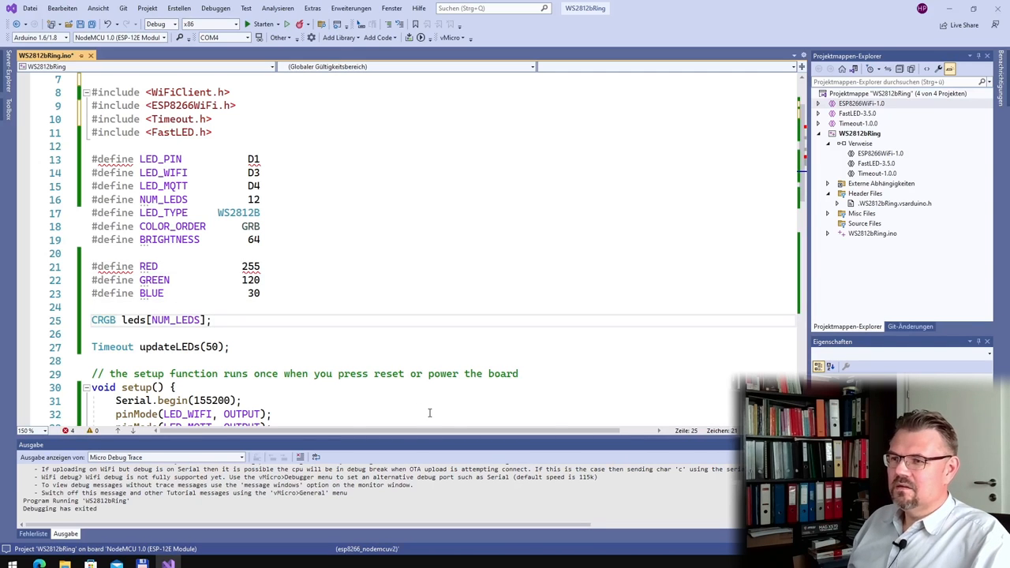
{"action": "key", "text": "ctrl+v"}
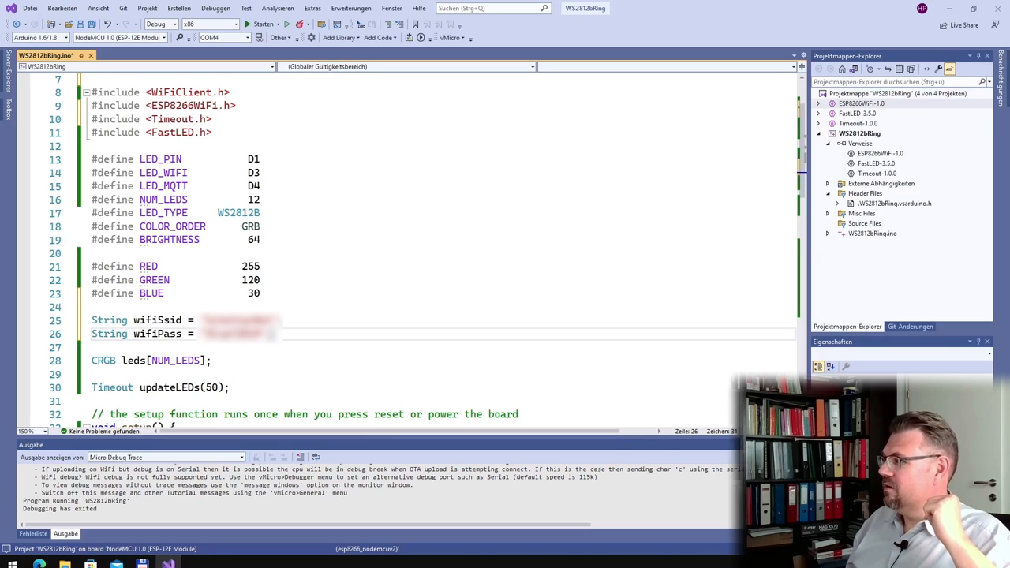
{"action": "scroll", "coordinate": [373, 343], "scroll_direction": "down", "scroll_amount": 1}
Declare WiFiClient wifiClient; below Timeout updateLEDs(50); and tidy the blank lines.
{"action": "left_click", "coordinate": [243, 345]}
{"action": "key", "text": "Return"}
{"action": "key", "text": "Return"}
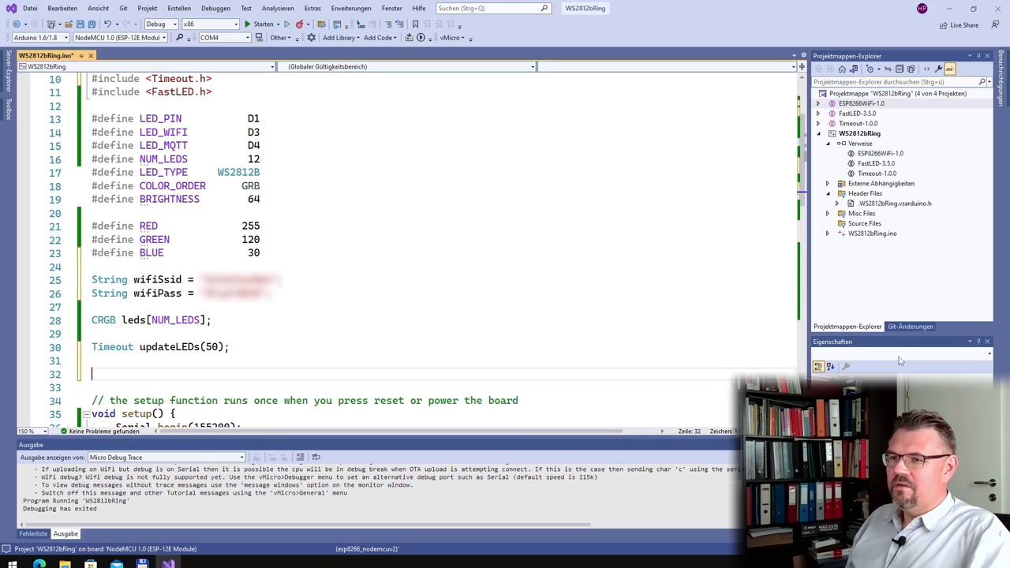
{"action": "type", "text": "WifiClie"}
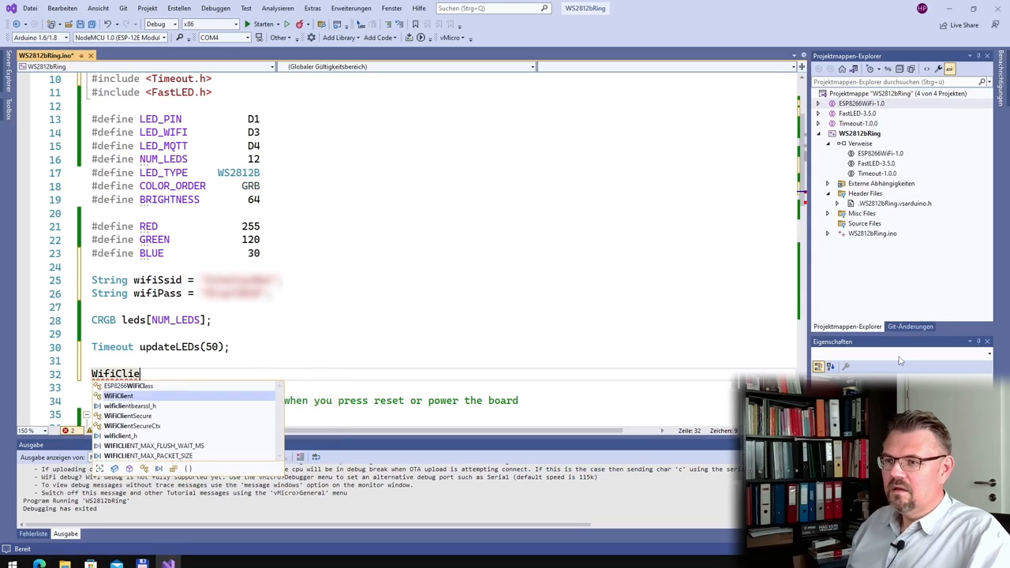
{"action": "key", "text": "Tab"}
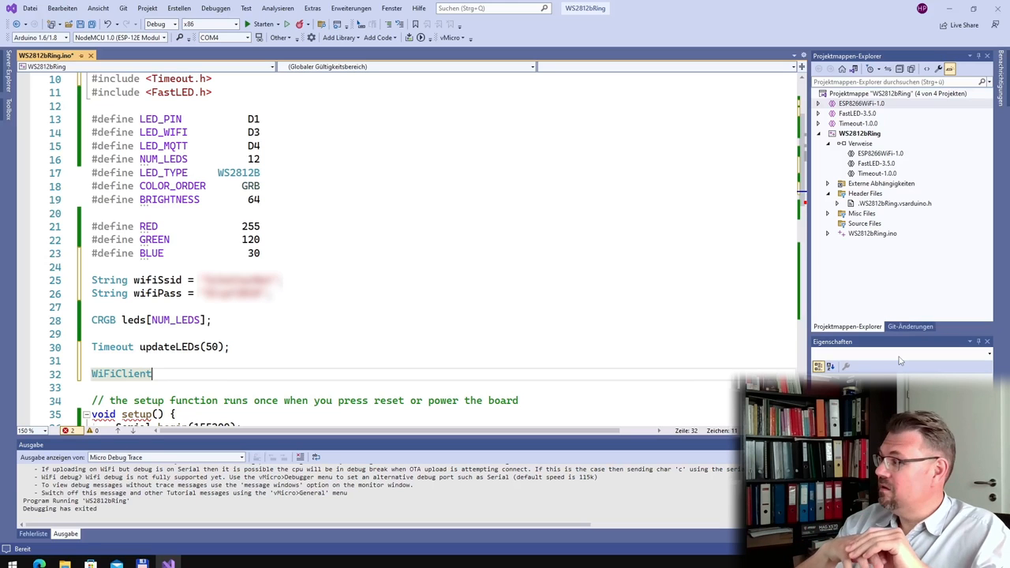
{"action": "type", "text": " wifiClient"}
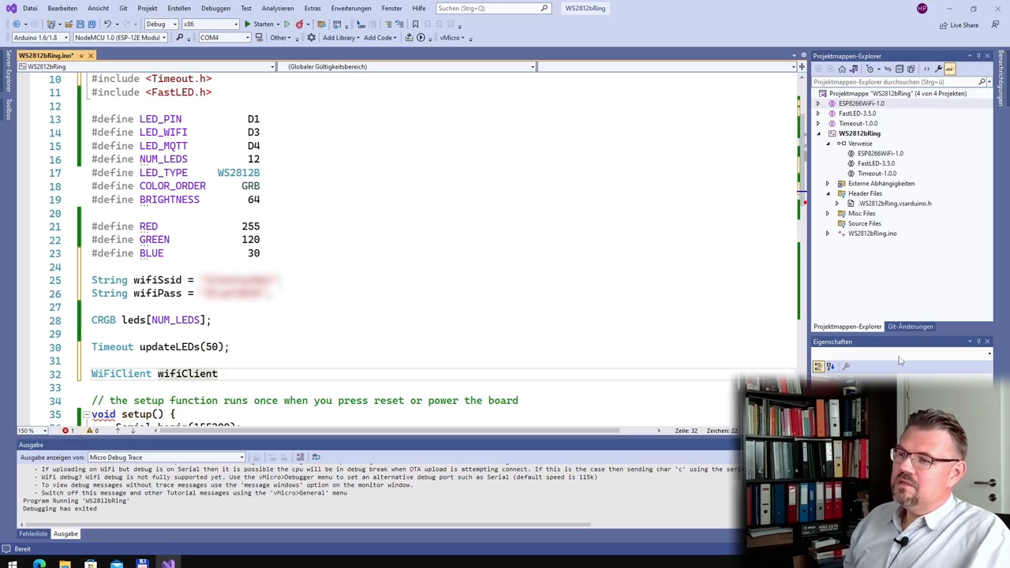
{"action": "type", "text": ";"}
{"action": "key", "text": "Return"}
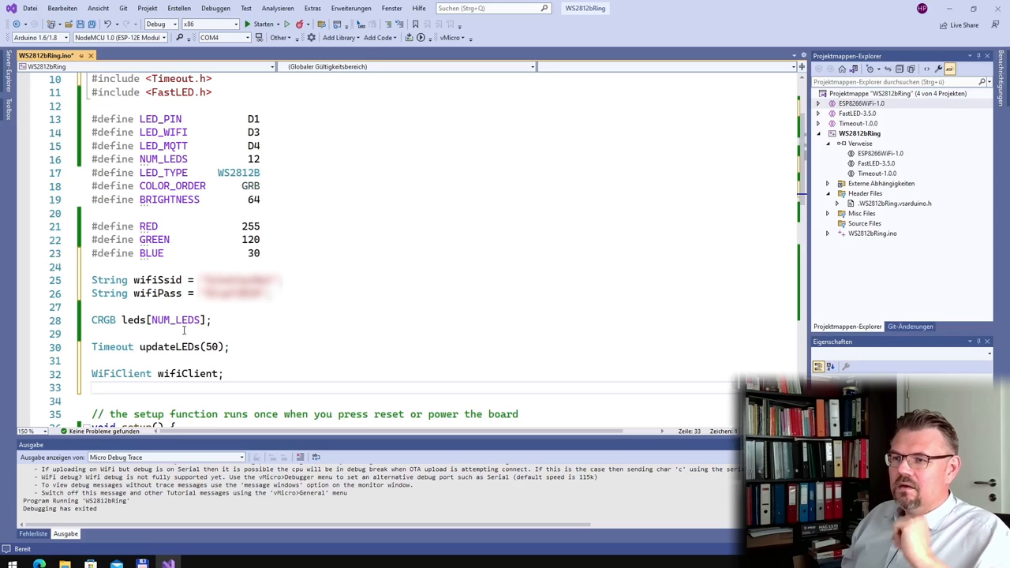
{"action": "key", "text": "Delete"}
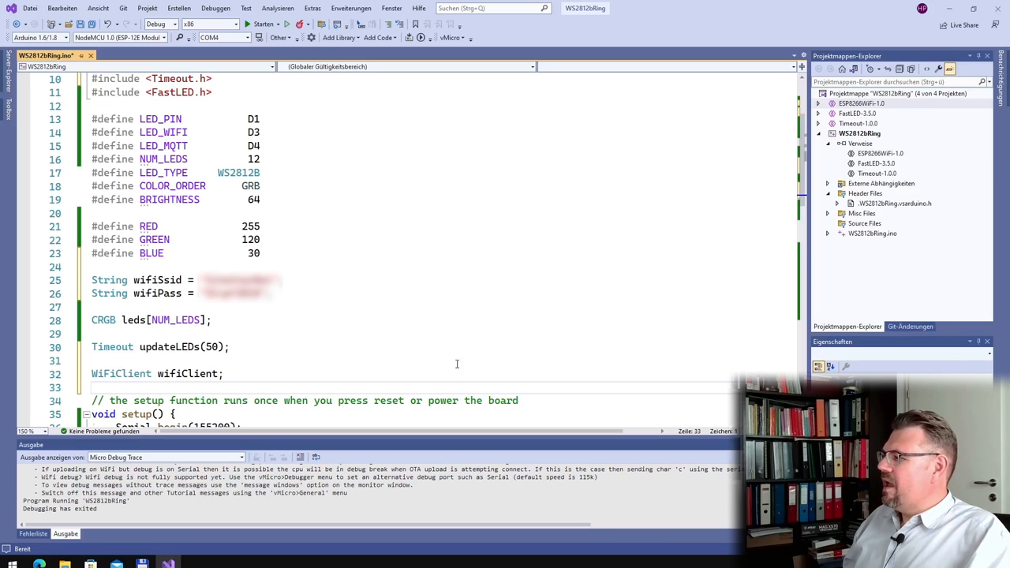
{"action": "scroll", "coordinate": [152, 329], "scroll_direction": "down", "scroll_amount": 1}
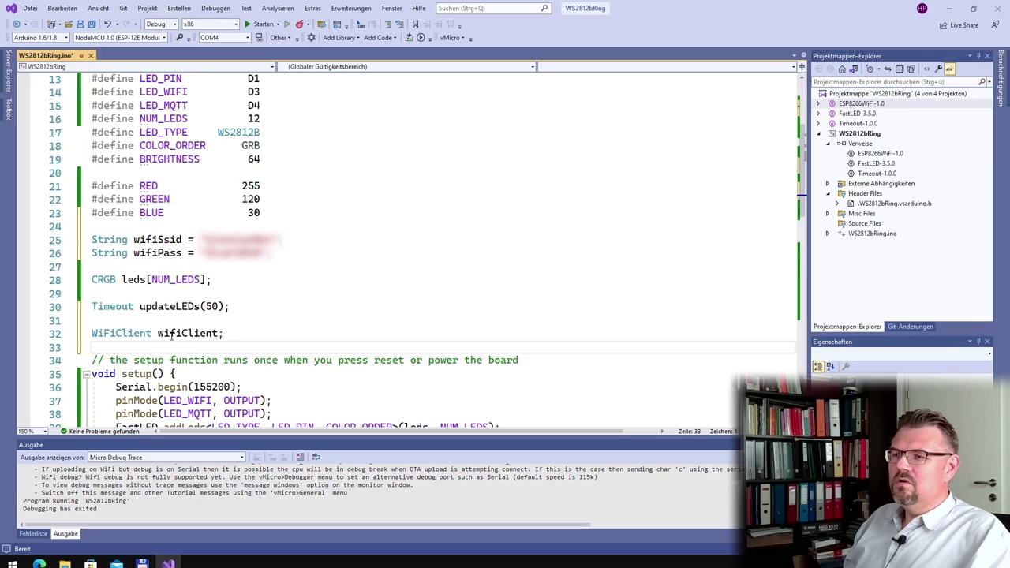
{"action": "left_click", "coordinate": [234, 318]}
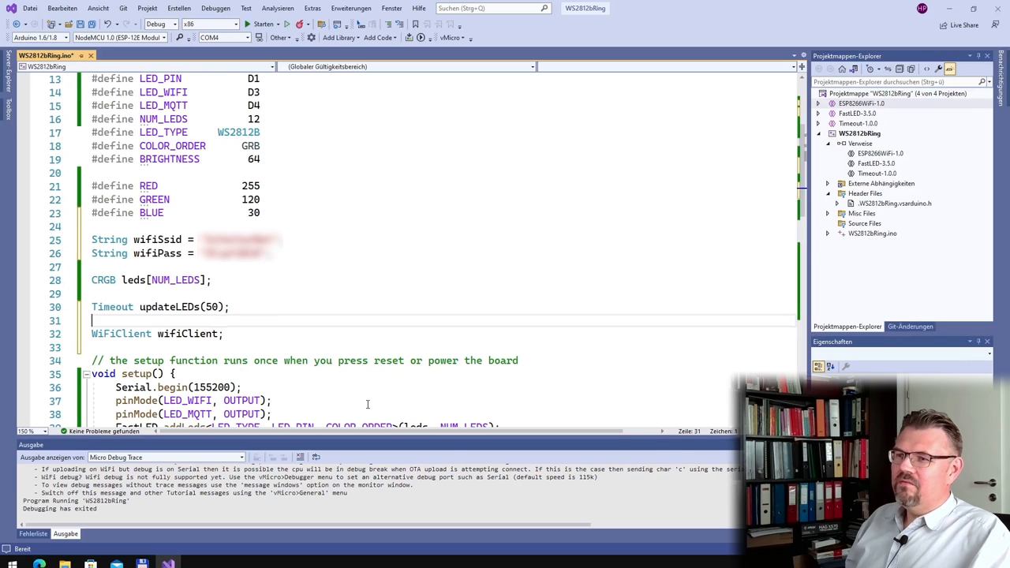
Move the WiFiClient wifiClient; declaration to just after the CRGB leds array.
{"action": "key", "text": "shift+Down"}
{"action": "key", "text": "ctrl+c"}
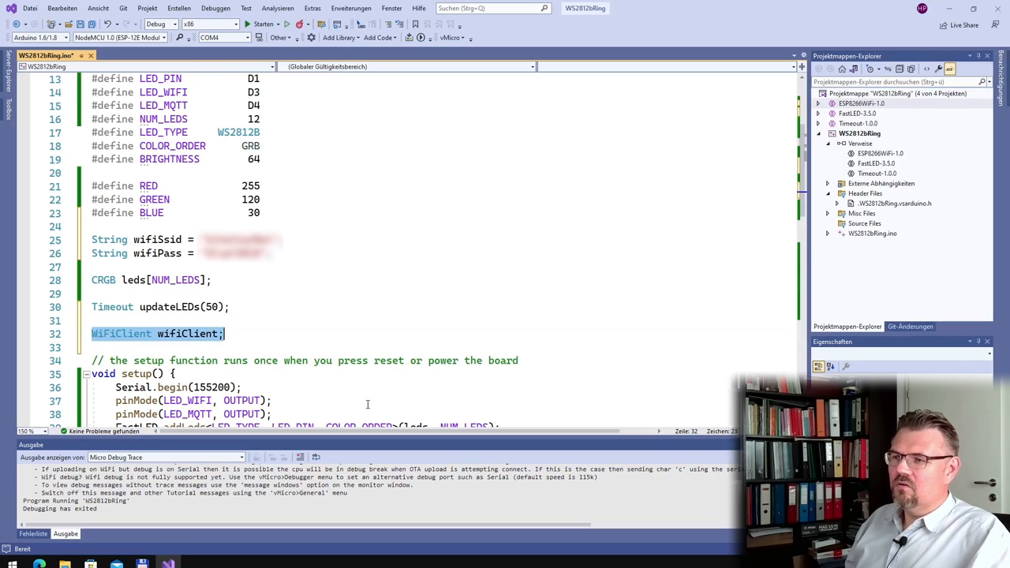
{"action": "key", "text": "Delete"}
{"action": "key", "text": "Up"}
{"action": "key", "text": "Up"}
{"action": "key", "text": "Up"}
{"action": "key", "text": "Up"}
{"action": "key", "text": "Down"}
{"action": "key", "text": "Down"}
{"action": "key", "text": "Return"}
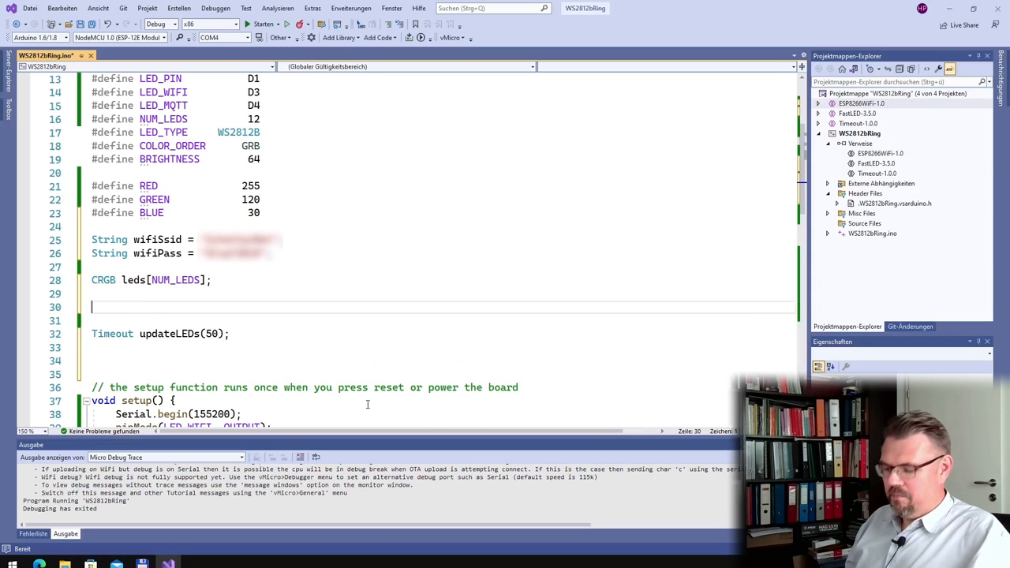
{"action": "key", "text": "ctrl+v"}
Open a line above updateLEDs for Timeout checkWiFi(100);.
{"action": "key", "text": "Down"}
{"action": "key", "text": "Down"}
{"action": "key", "text": "Return"}
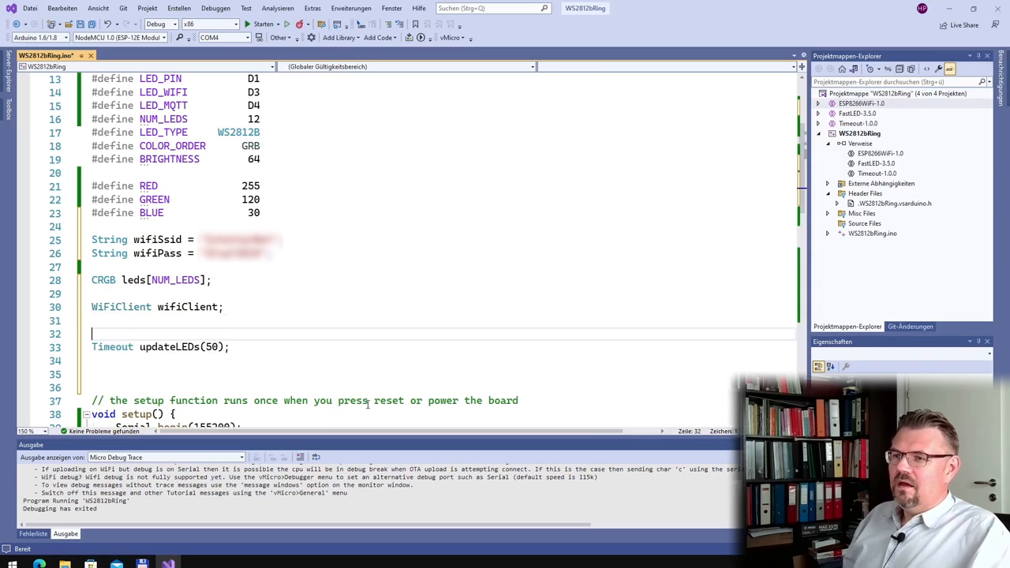
{"action": "type", "text": "Timeout "}
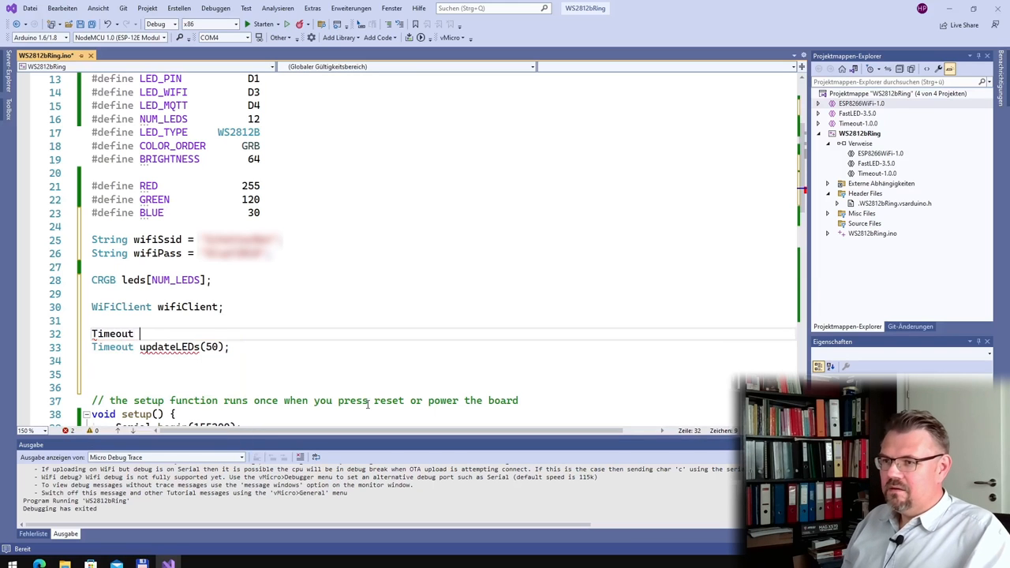
{"action": "type", "text": "checkWi"}
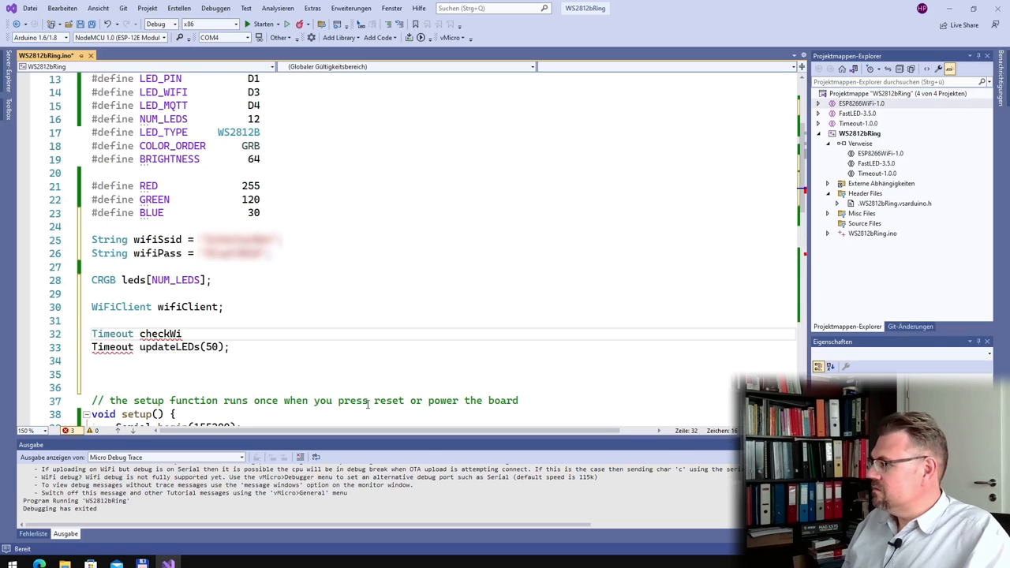
{"action": "type", "text": "Fi(100);"}
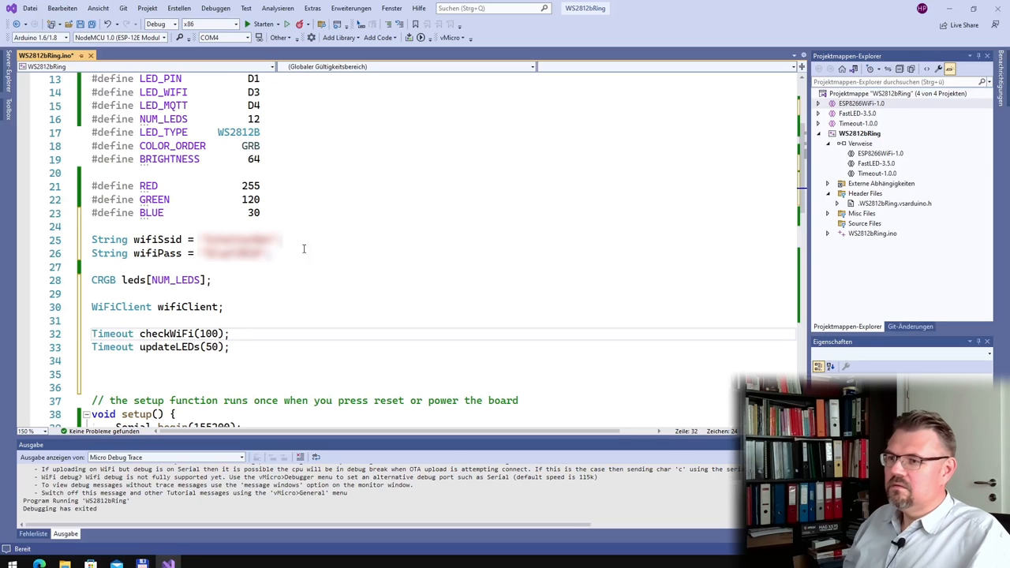
{"action": "scroll", "coordinate": [299, 253], "scroll_direction": "down", "scroll_amount": 2}
{"action": "left_click", "coordinate": [146, 300]}
{"action": "key", "text": "ctrl+v"}
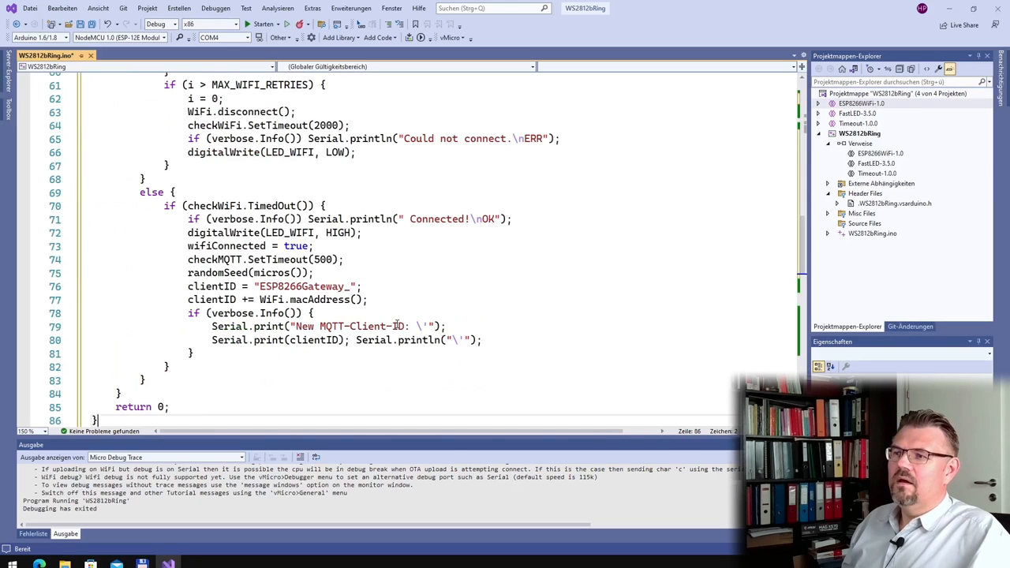
{"action": "scroll", "coordinate": [172, 336], "scroll_direction": "up", "scroll_amount": 14}
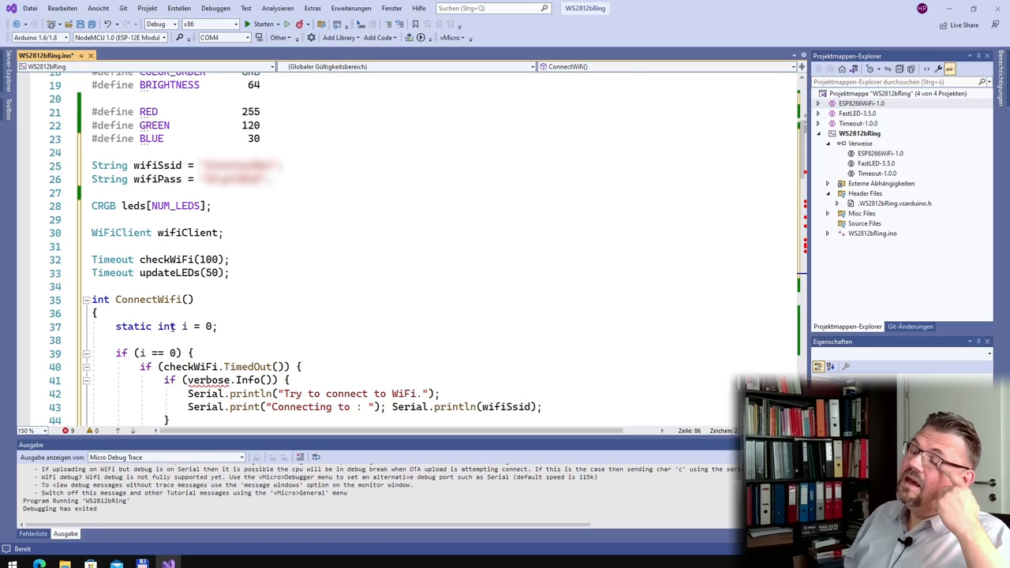
{"action": "scroll", "coordinate": [166, 337], "scroll_direction": "down", "scroll_amount": 2}
{"action": "scroll", "coordinate": [171, 326], "scroll_direction": "down", "scroll_amount": 1}
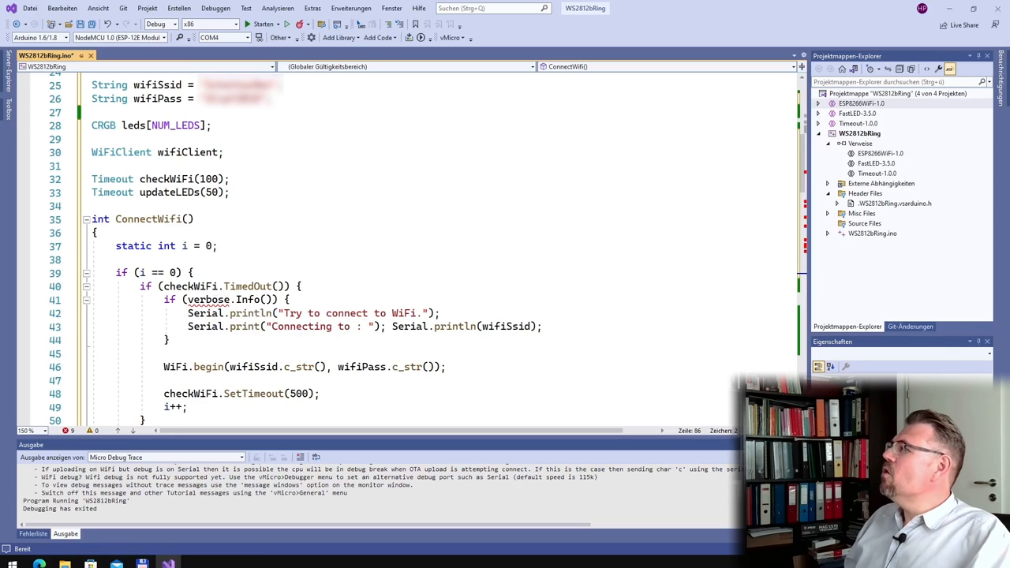
Add the User Installed Verbose library so #include <Verbose.h> heads the sketch.
{"action": "left_click", "coordinate": [347, 38]}
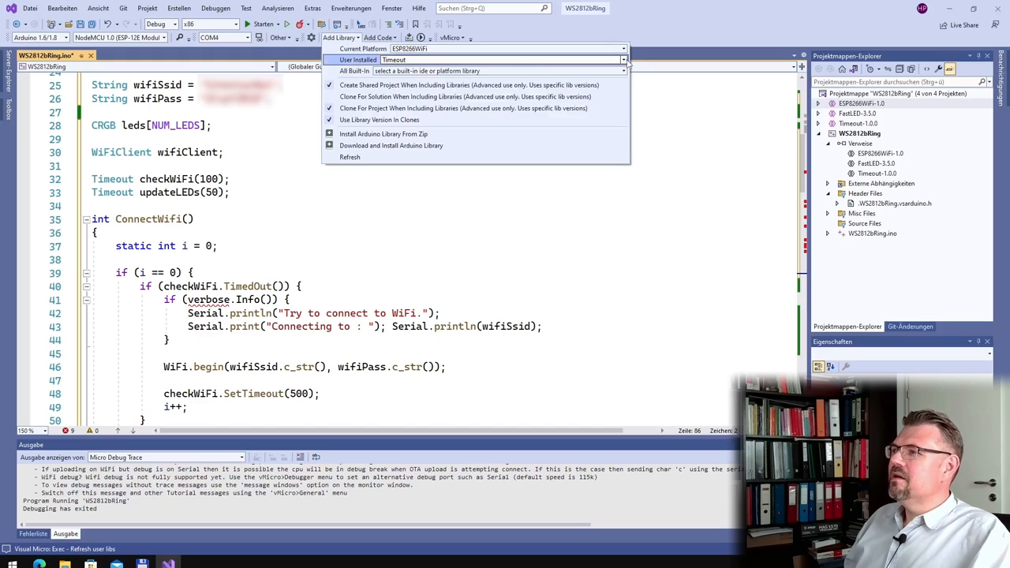
{"action": "left_click", "coordinate": [623, 60]}
{"action": "scroll", "coordinate": [497, 189], "scroll_direction": "down", "scroll_amount": 2}
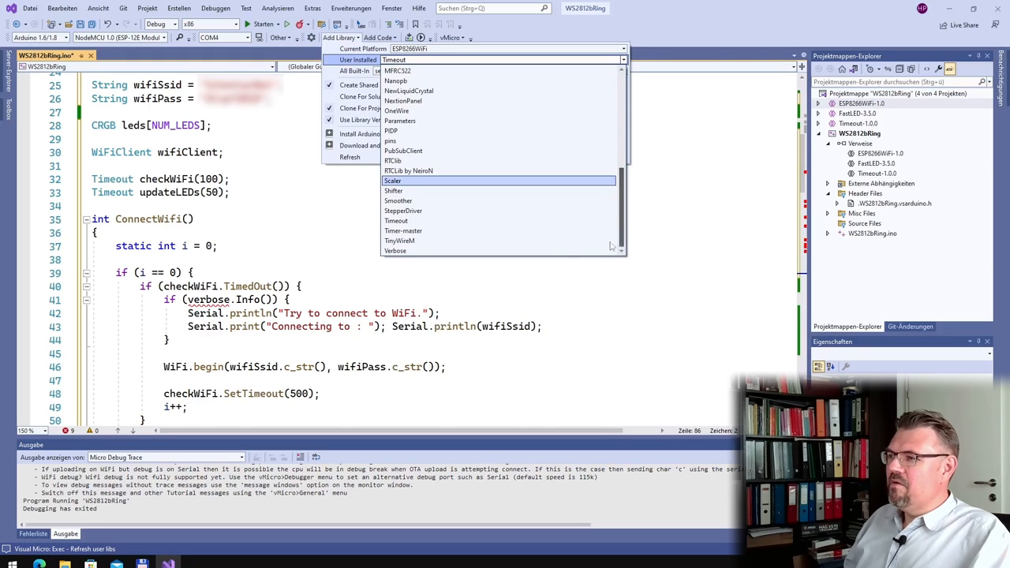
{"action": "left_click", "coordinate": [400, 250]}
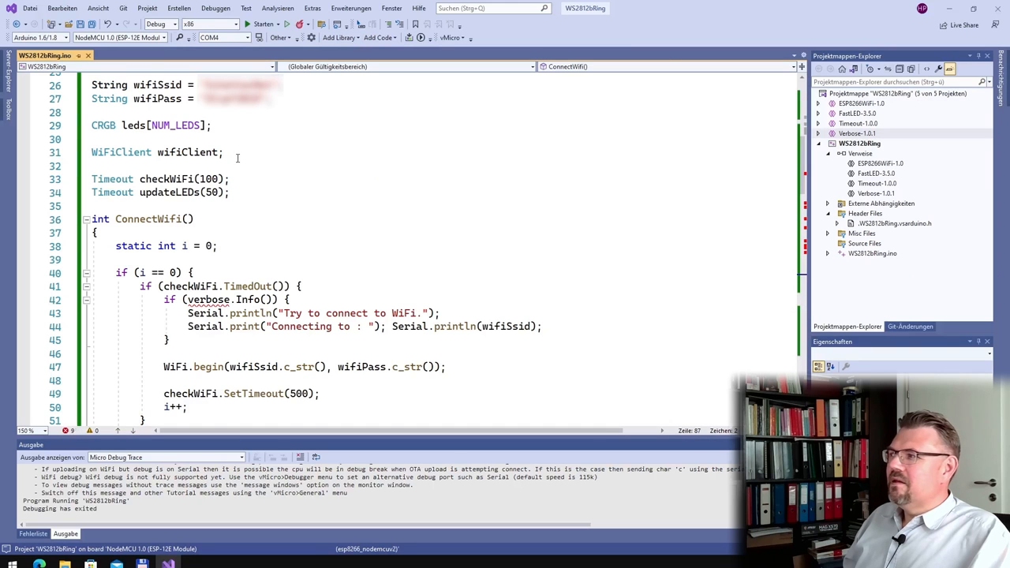
{"action": "scroll", "coordinate": [226, 157], "scroll_direction": "up", "scroll_amount": 7}
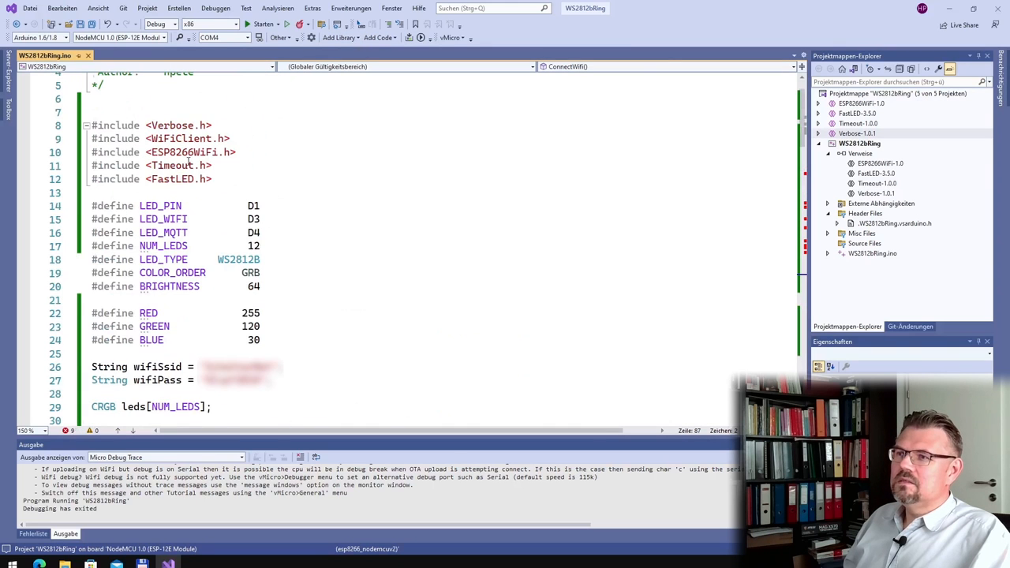
{"action": "scroll", "coordinate": [168, 153], "scroll_direction": "down", "scroll_amount": 3}
{"action": "scroll", "coordinate": [237, 315], "scroll_direction": "down", "scroll_amount": 2}
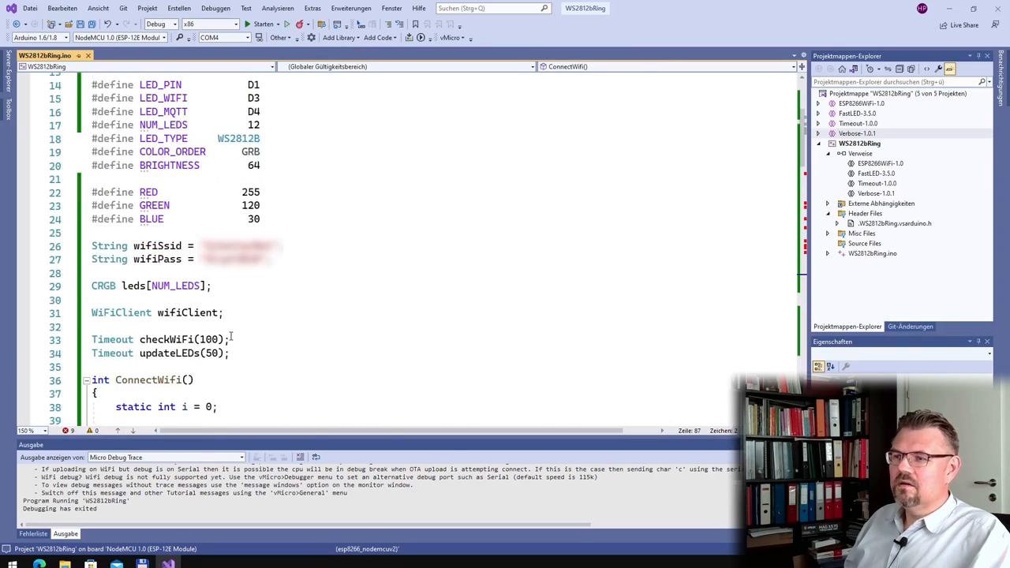
Declare Verbose verbose((byte)255); below the leds array and highlight the 255 argument.
{"action": "left_click", "coordinate": [234, 299]}
{"action": "key", "text": "Return"}
{"action": "key", "text": "Return"}
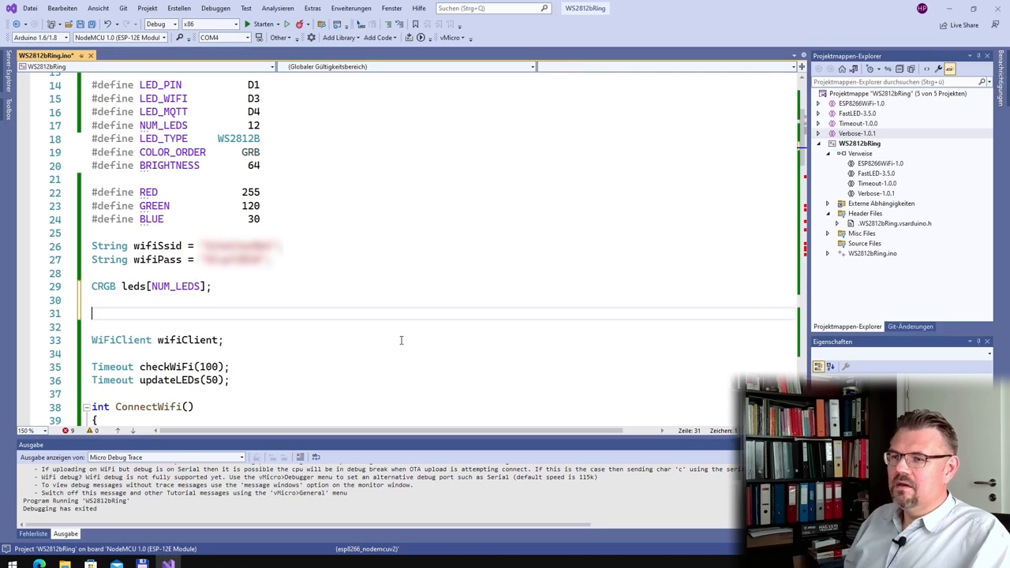
{"action": "type", "text": "Verbose "}
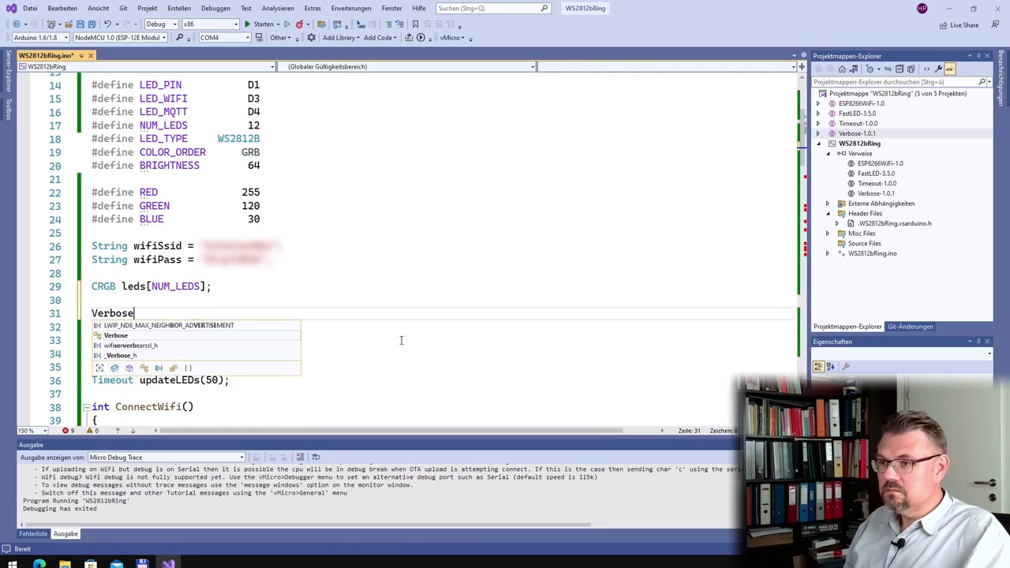
{"action": "type", "text": "verbose()"}
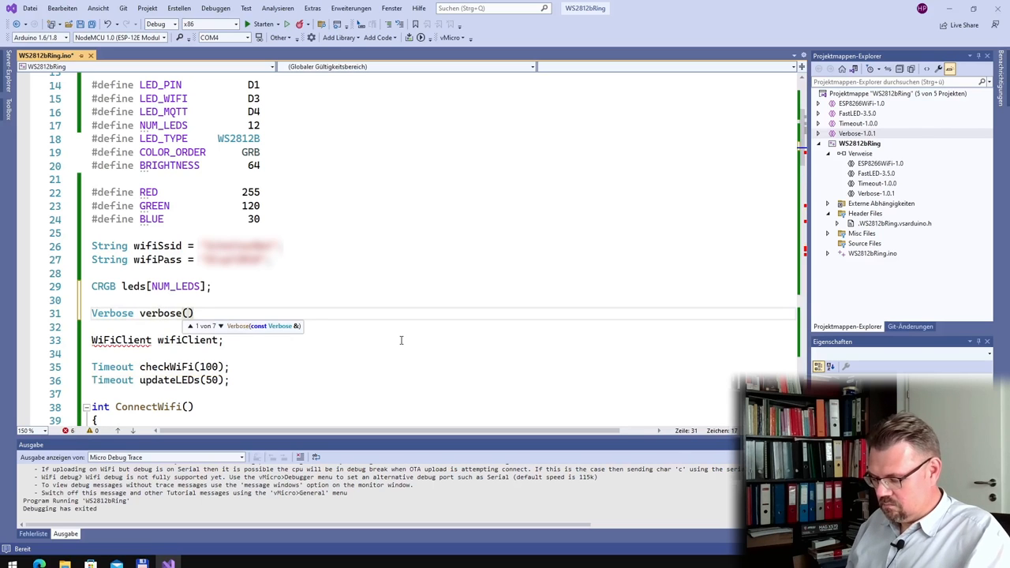
{"action": "type", "text": "(byte"}
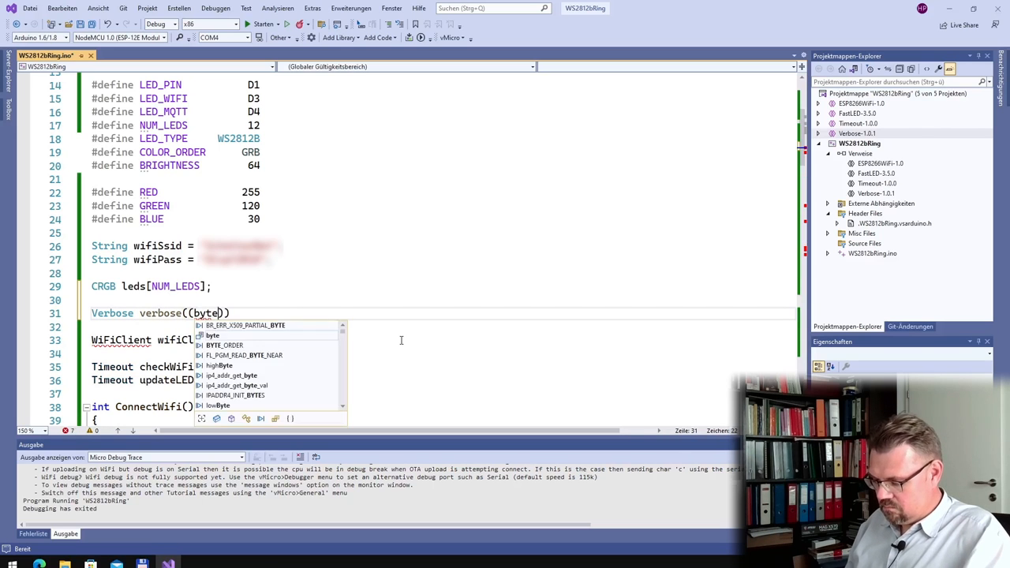
{"action": "type", "text": ")255"}
{"action": "key", "text": "End"}
{"action": "type", "text": ";"}
{"action": "left_click", "coordinate": [180, 326]}
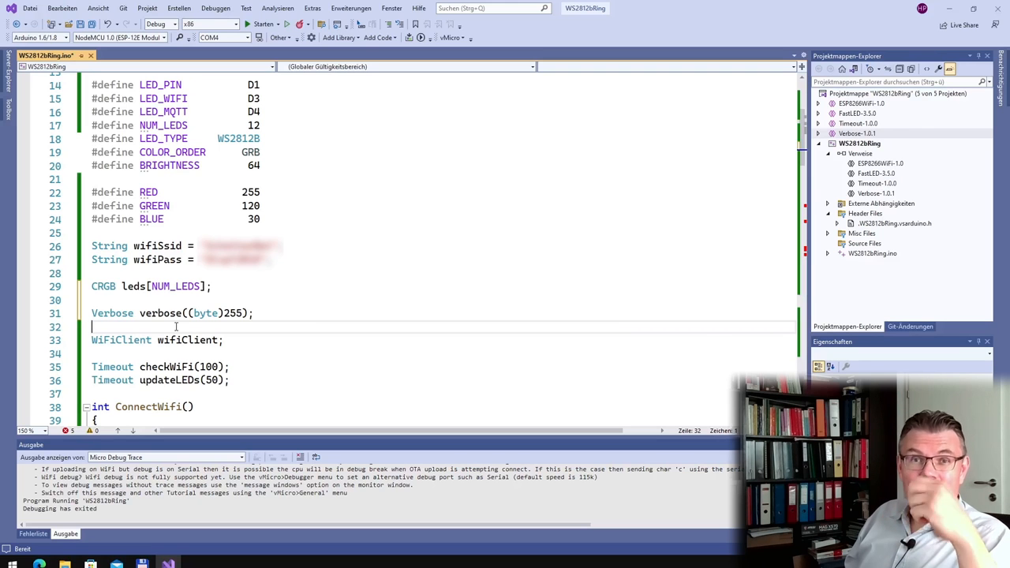
{"action": "left_click_drag", "start_coordinate": [223, 312], "coordinate": [235, 312]}
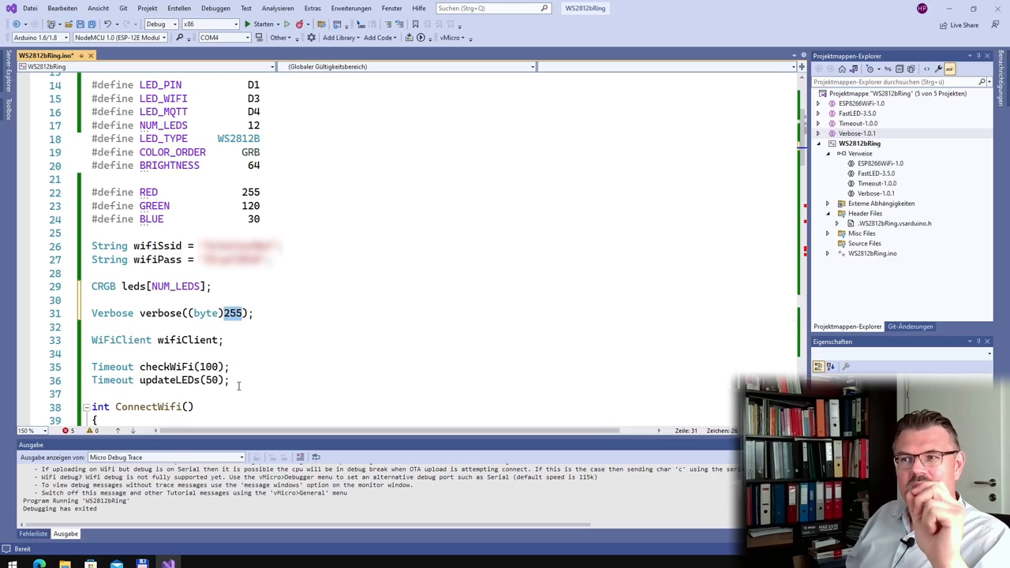
{"action": "mouse_move", "coordinate": [158, 313]}
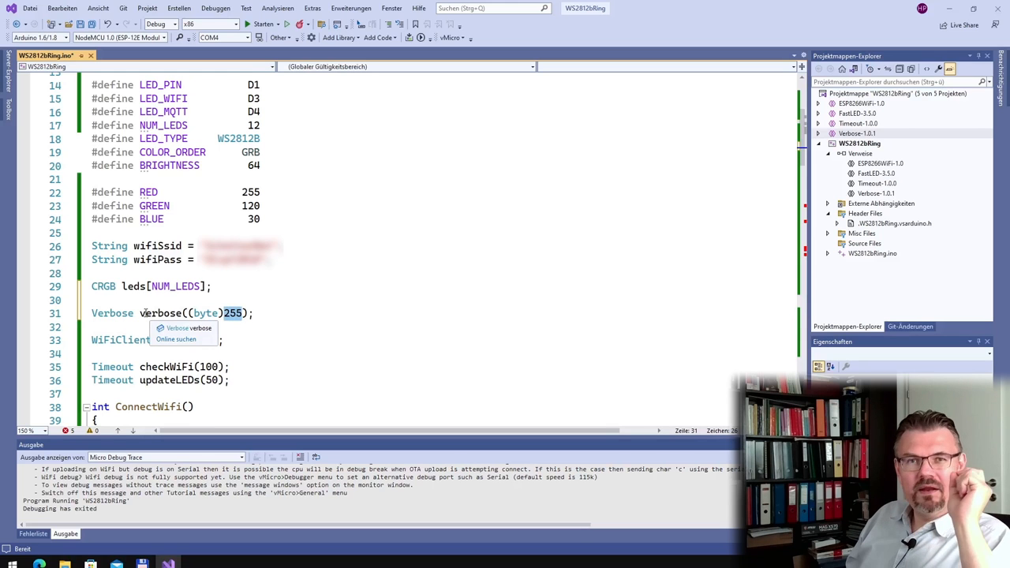
{"action": "scroll", "coordinate": [144, 311], "scroll_direction": "down", "scroll_amount": 2}
{"action": "scroll", "coordinate": [174, 300], "scroll_direction": "down", "scroll_amount": 3}
{"action": "scroll", "coordinate": [197, 284], "scroll_direction": "down", "scroll_amount": 2}
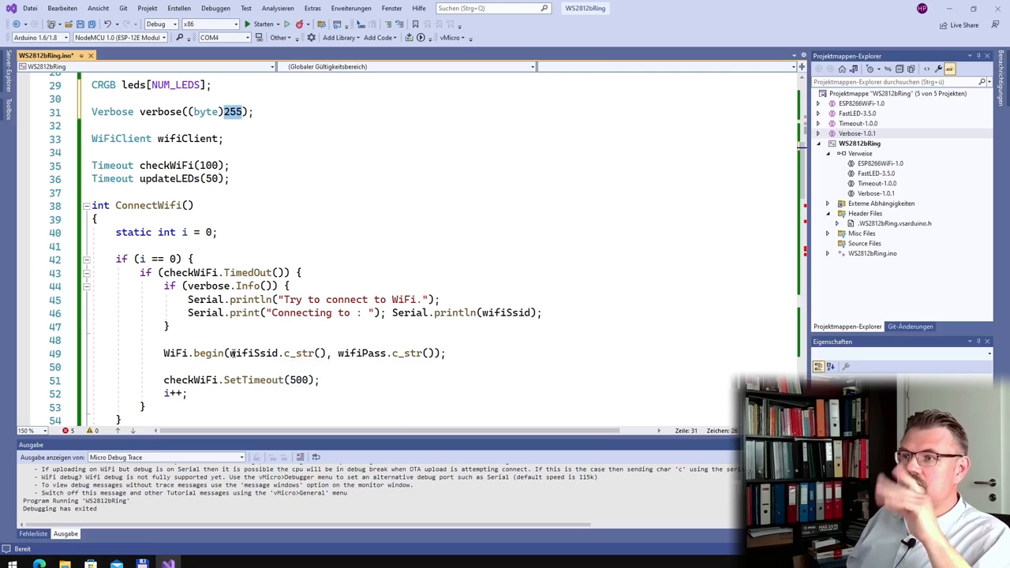
{"action": "left_click", "coordinate": [188, 300]}
{"action": "scroll", "coordinate": [188, 300], "scroll_direction": "down", "scroll_amount": 1}
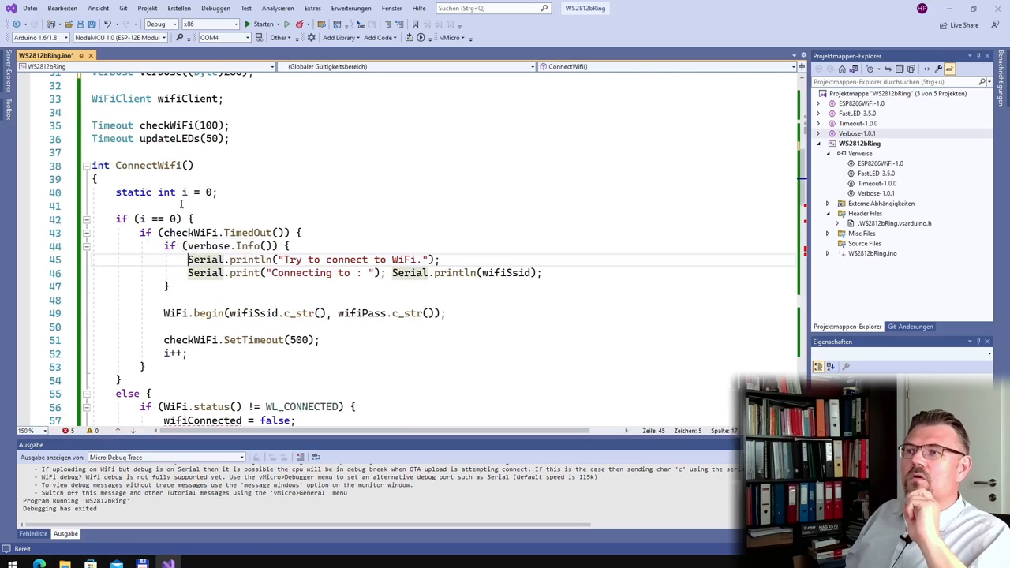
{"action": "mouse_move", "coordinate": [185, 192]}
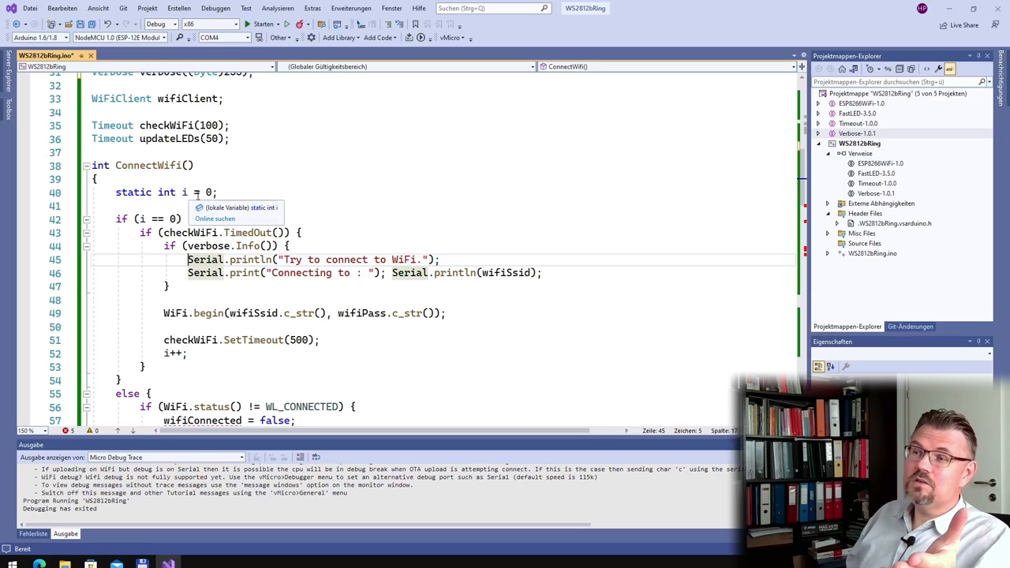
{"action": "left_click_drag", "start_coordinate": [134, 218], "coordinate": [293, 233]}
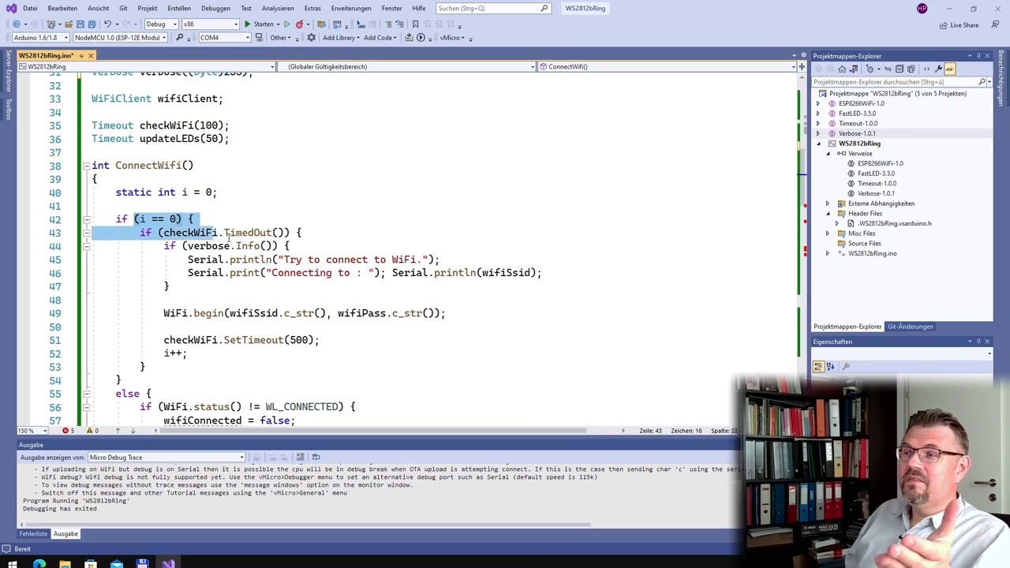
{"action": "left_click", "coordinate": [259, 260]}
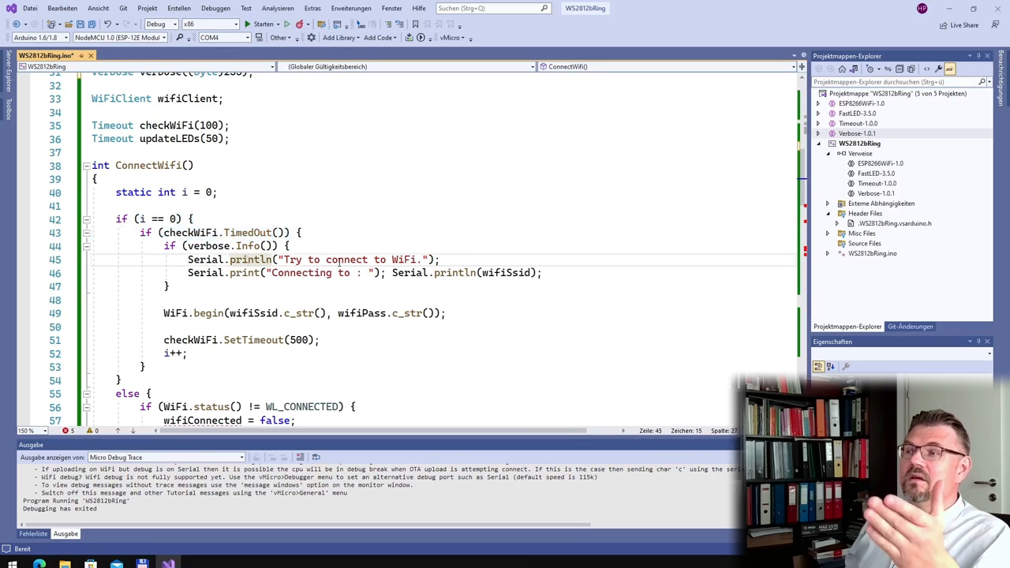
{"action": "double_click", "coordinate": [254, 313]}
{"action": "double_click", "coordinate": [361, 314]}
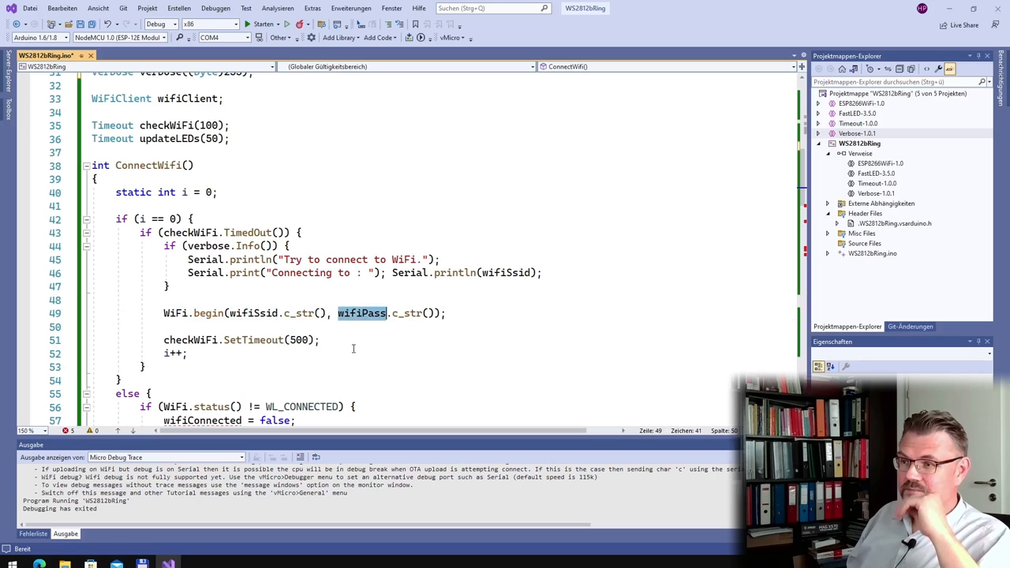
{"action": "scroll", "coordinate": [353, 347], "scroll_direction": "down", "scroll_amount": 1}
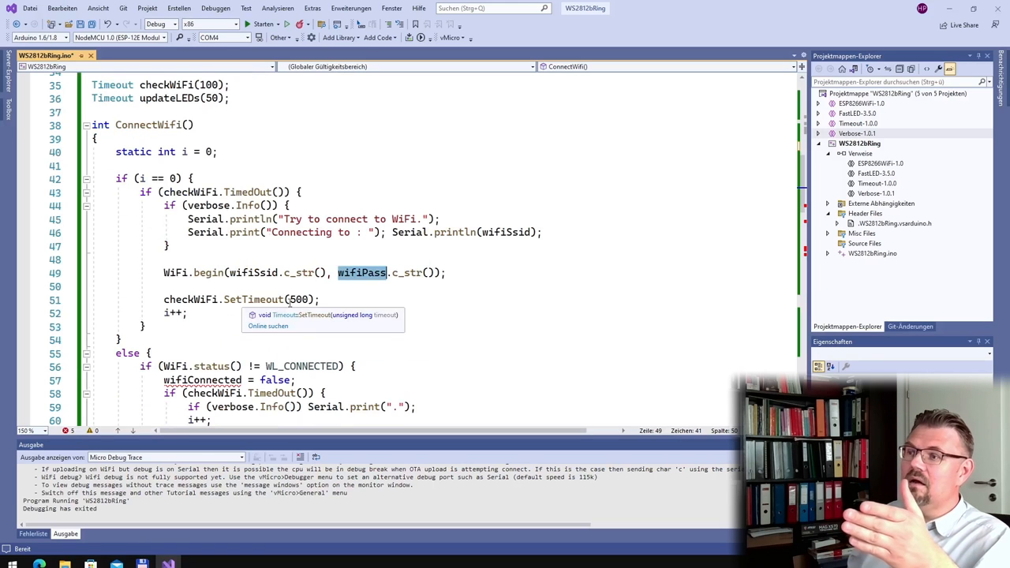
{"action": "double_click", "coordinate": [298, 299]}
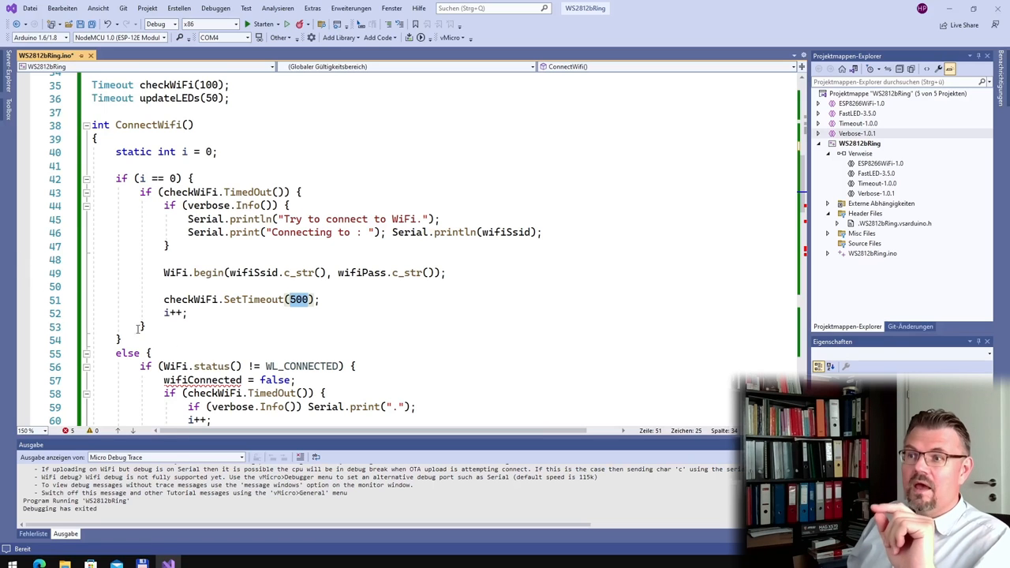
{"action": "left_click_drag", "start_coordinate": [164, 313], "coordinate": [183, 313]}
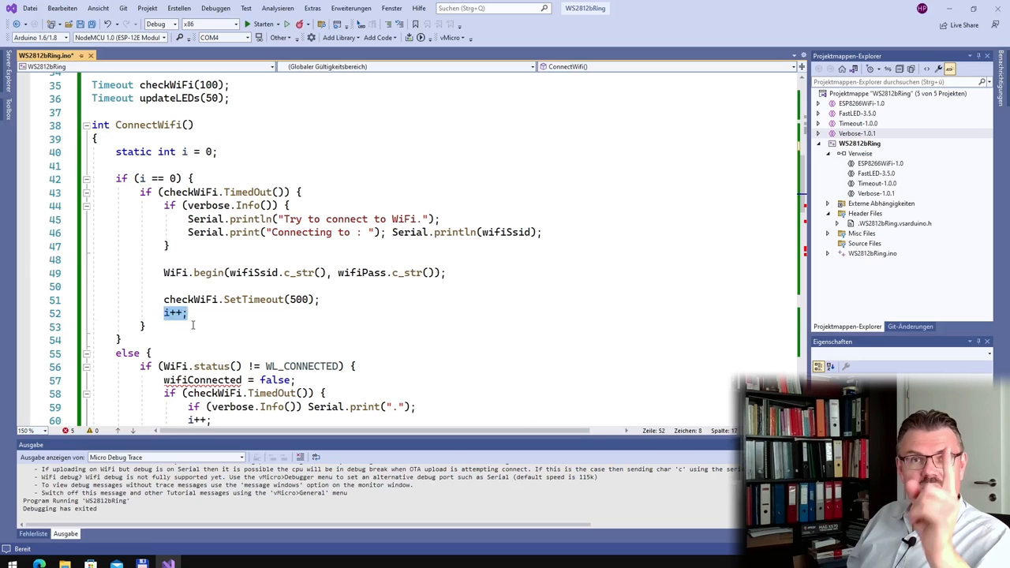
{"action": "left_click", "coordinate": [150, 347]}
{"action": "scroll", "coordinate": [192, 371], "scroll_direction": "down", "scroll_amount": 4}
{"action": "left_click_drag", "start_coordinate": [140, 205], "coordinate": [340, 207]}
{"action": "left_click", "coordinate": [192, 221]}
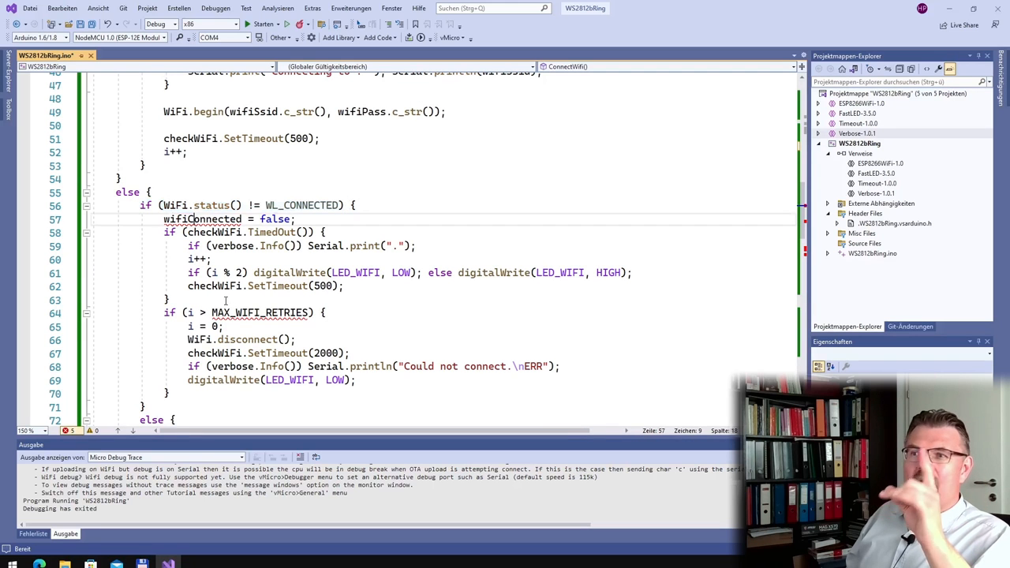
{"action": "scroll", "coordinate": [226, 302], "scroll_direction": "up", "scroll_amount": 5}
{"action": "scroll", "coordinate": [225, 301], "scroll_direction": "up", "scroll_amount": 4}
{"action": "scroll", "coordinate": [223, 307], "scroll_direction": "up", "scroll_amount": 3}
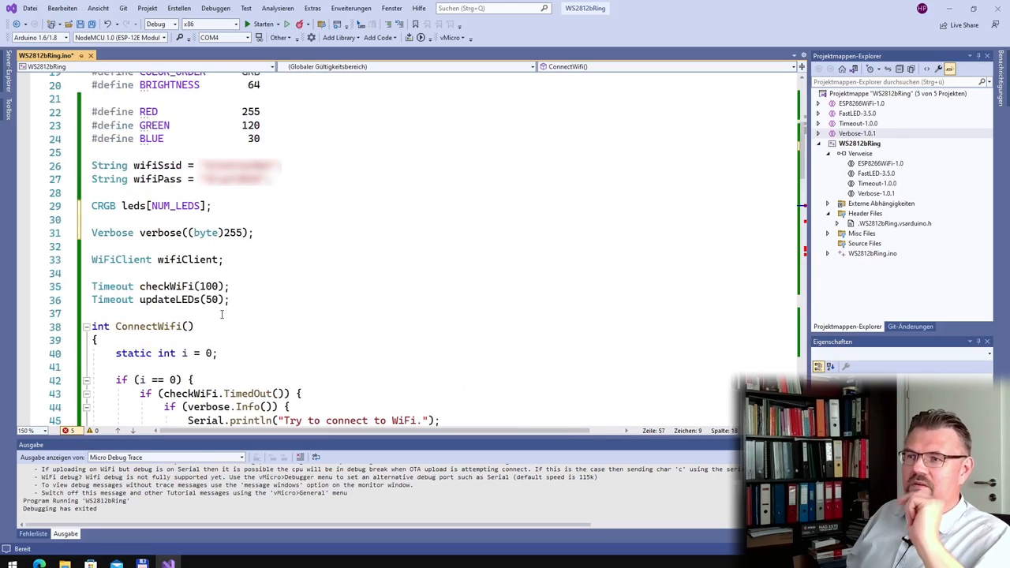
Declare a global bool wifiConnected = false above the ConnectWifi function.
{"action": "left_click", "coordinate": [231, 299]}
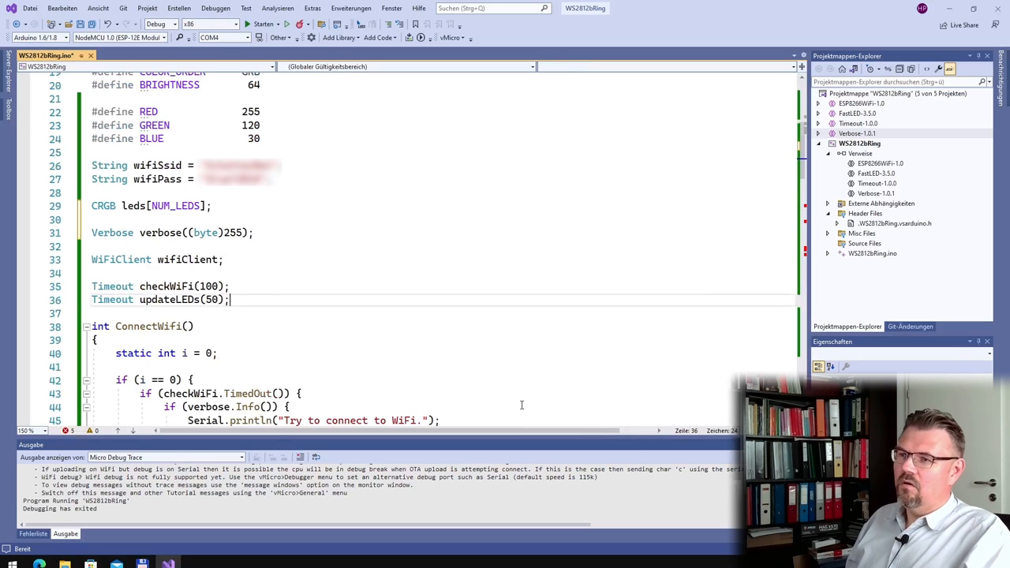
{"action": "key", "text": "Return"}
{"action": "key", "text": "Return"}
{"action": "type", "text": "bool"}
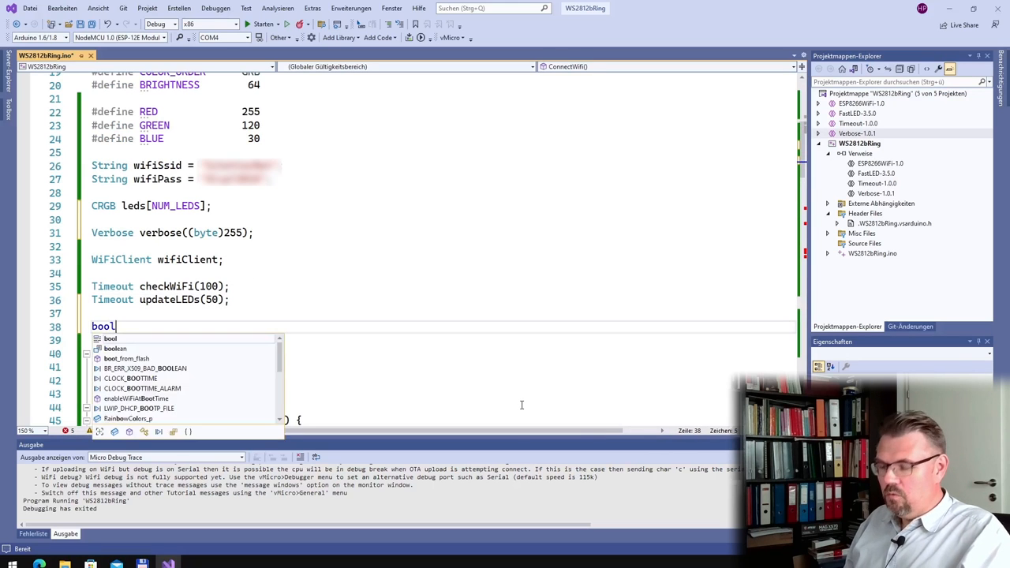
{"action": "type", "text": " wifi"}
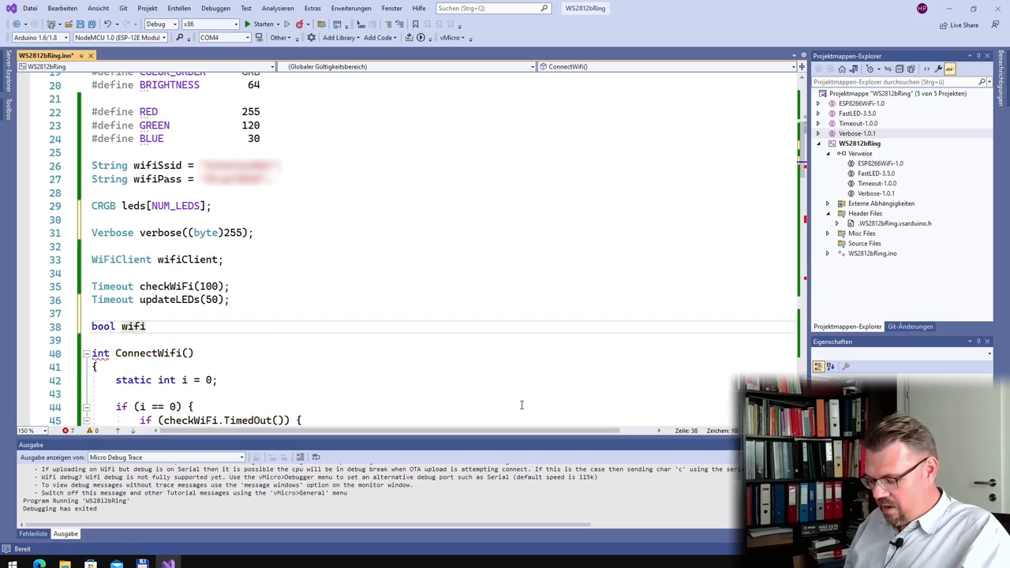
{"action": "type", "text": "Connected = "}
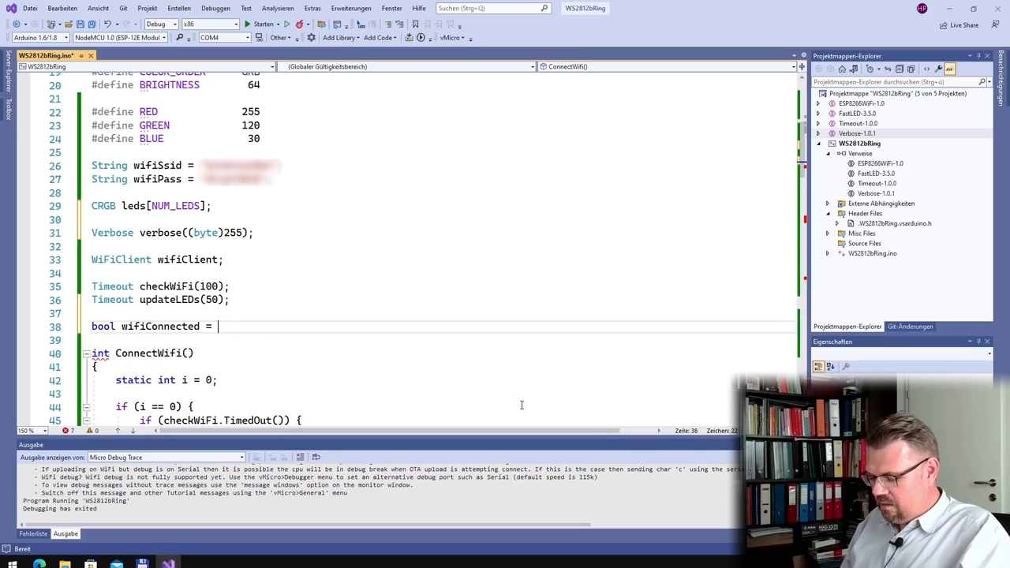
{"action": "type", "text": "fasle;"}
{"action": "key", "text": "Left"}
{"action": "key", "text": "Left"}
{"action": "key", "text": "Left"}
{"action": "type", "text": "s"}
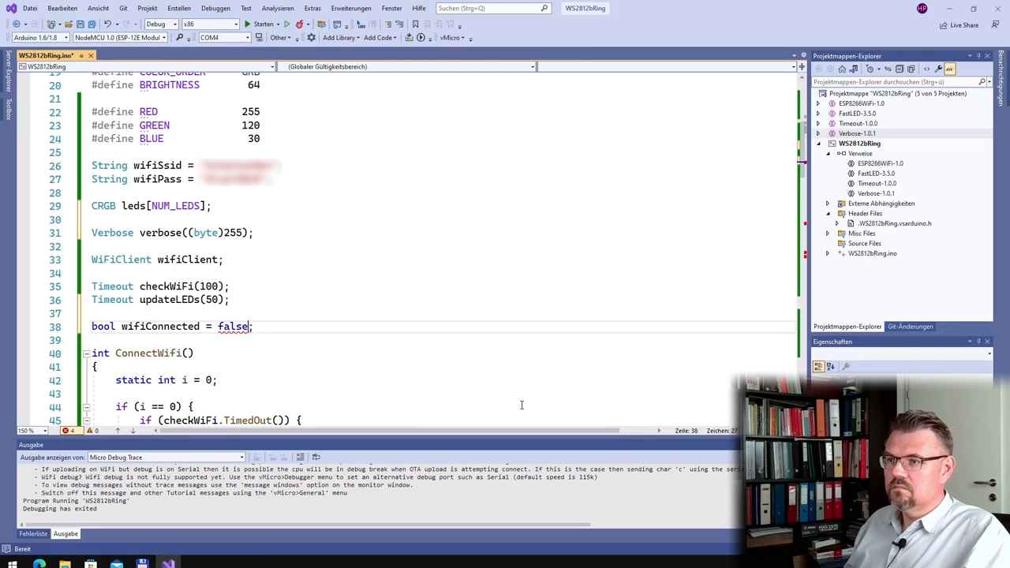
{"action": "scroll", "coordinate": [239, 345], "scroll_direction": "down", "scroll_amount": 5}
{"action": "scroll", "coordinate": [199, 338], "scroll_direction": "down", "scroll_amount": 3}
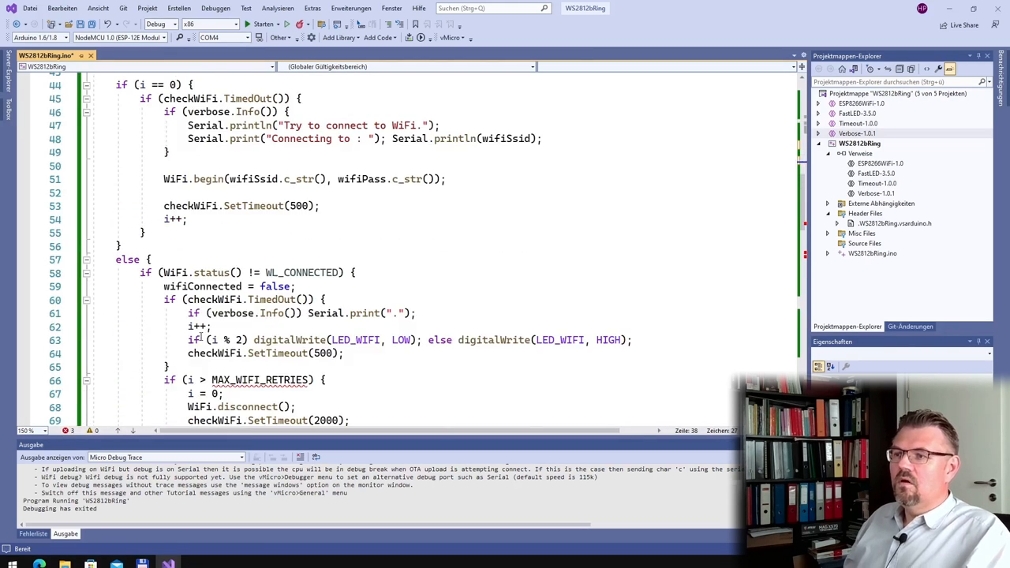
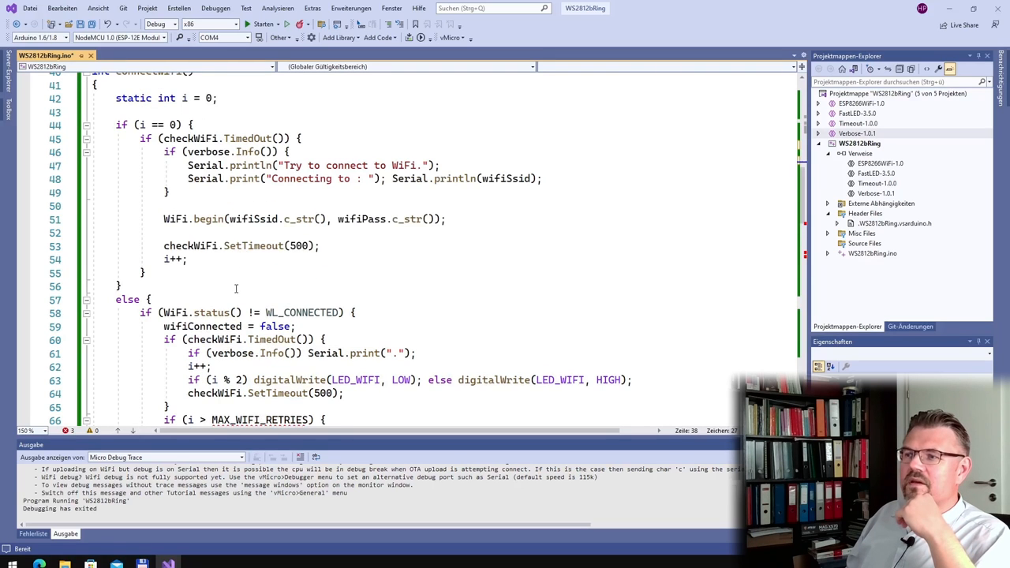
{"action": "scroll", "coordinate": [235, 289], "scroll_direction": "down", "scroll_amount": 3}
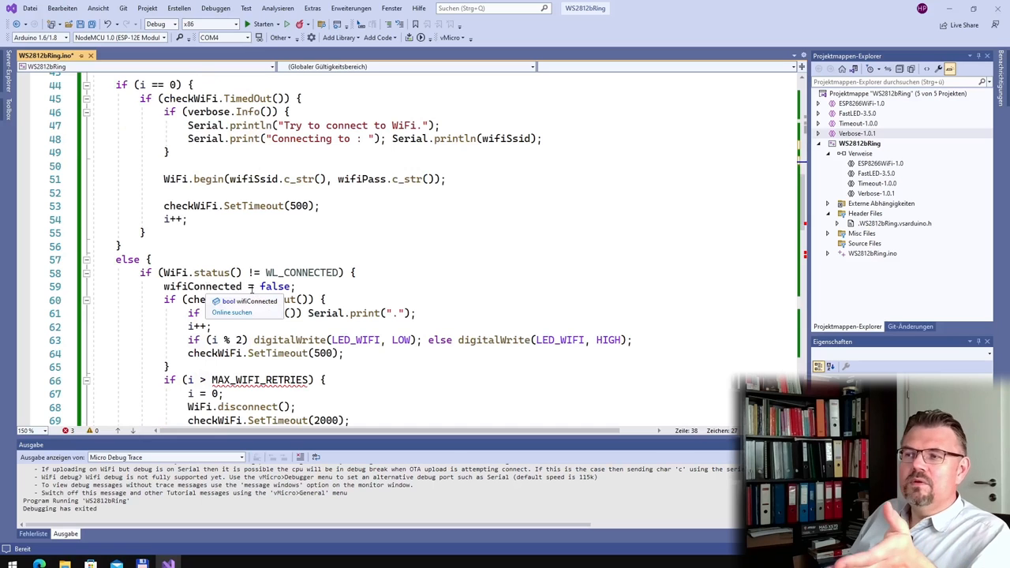
Review ConnectWifi's 500 ms timeout, retry counter, alternating LED blink and the undefined MAX_WIFI_RETRIES limit.
{"action": "left_click_drag", "start_coordinate": [249, 272], "coordinate": [338, 272]}
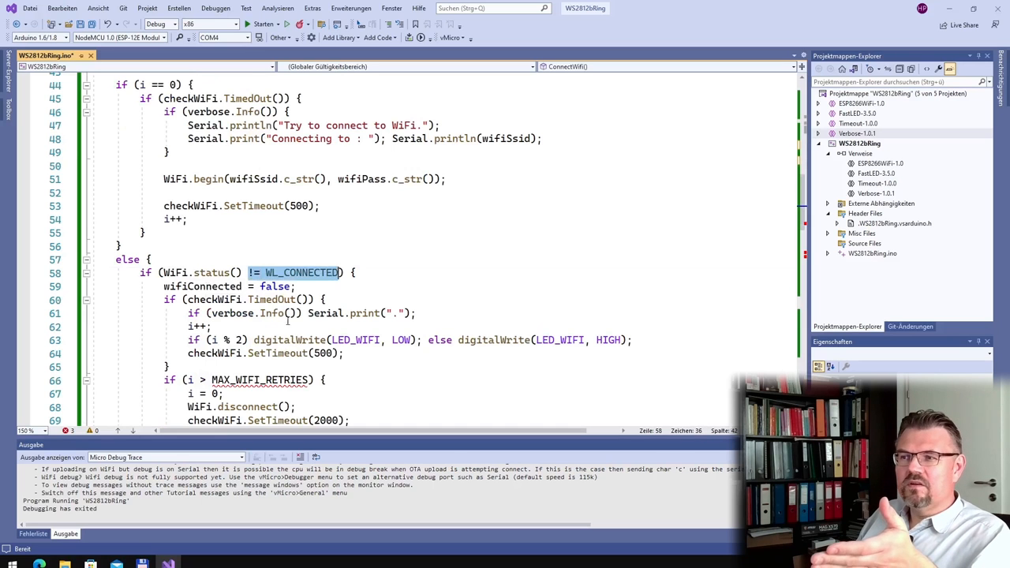
{"action": "left_click", "coordinate": [207, 299]}
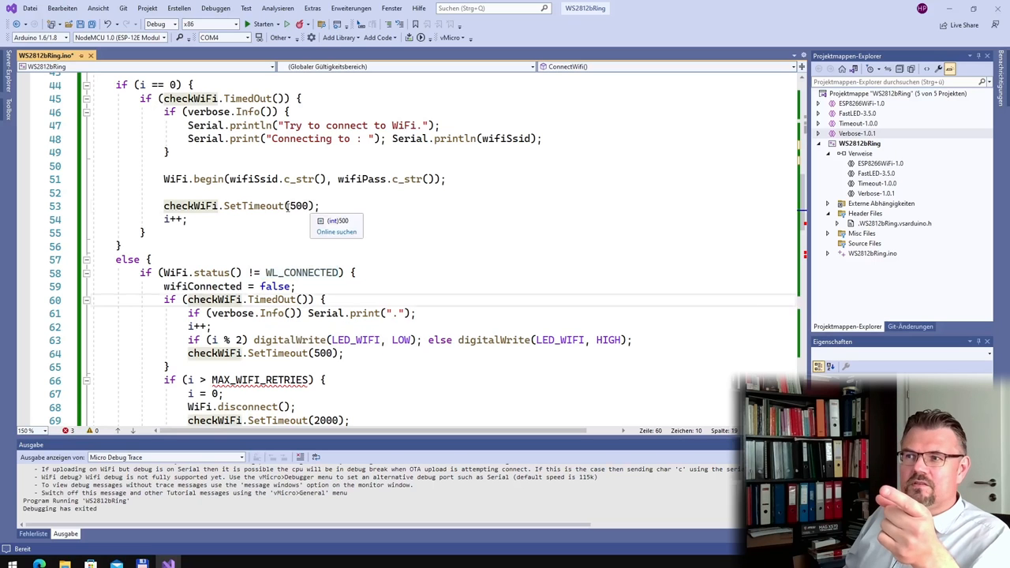
{"action": "left_click_drag", "start_coordinate": [285, 206], "coordinate": [311, 206]}
{"action": "scroll", "coordinate": [285, 243], "scroll_direction": "down", "scroll_amount": 1}
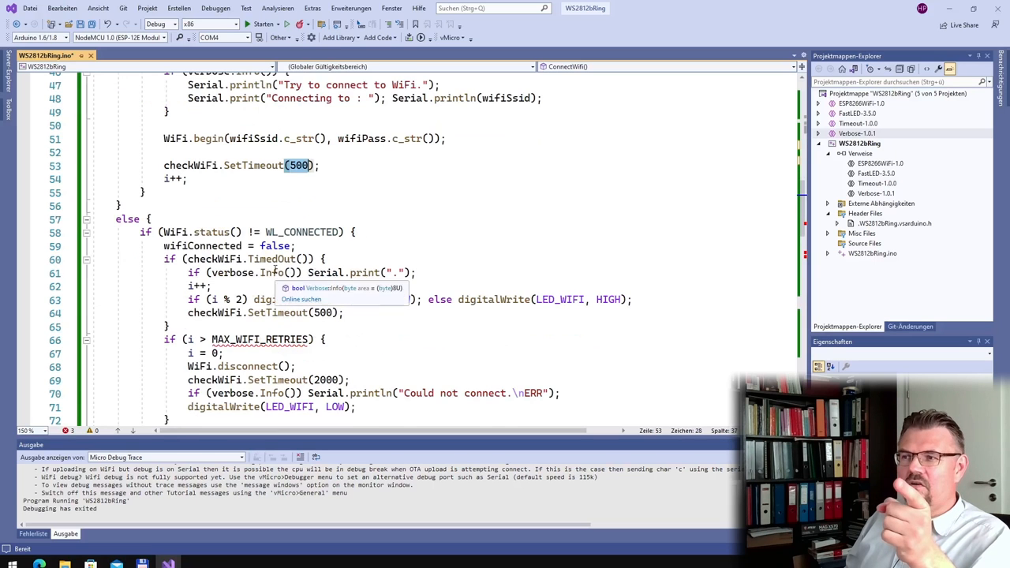
{"action": "double_click", "coordinate": [394, 272]}
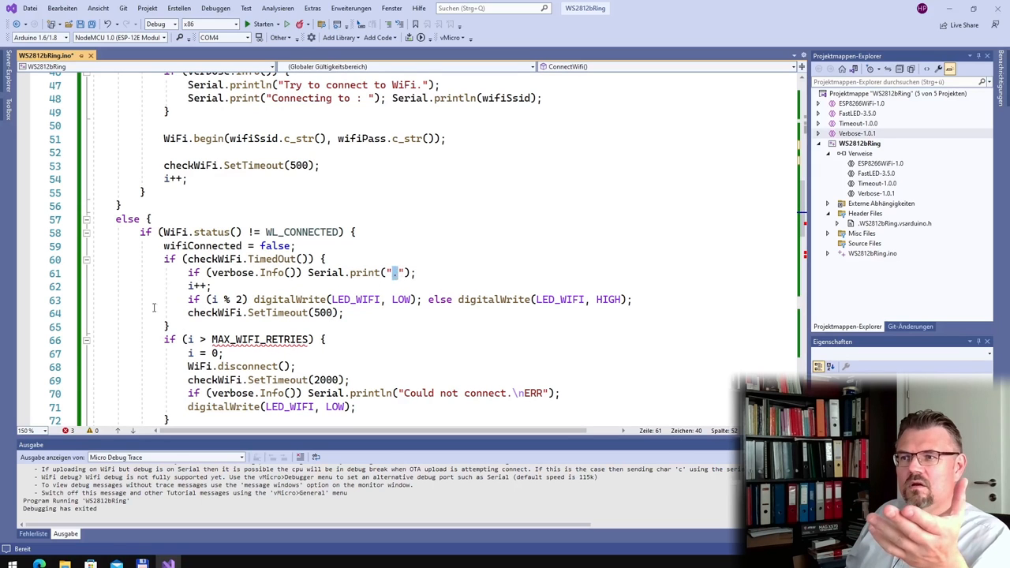
{"action": "left_click_drag", "start_coordinate": [188, 285], "coordinate": [213, 286]}
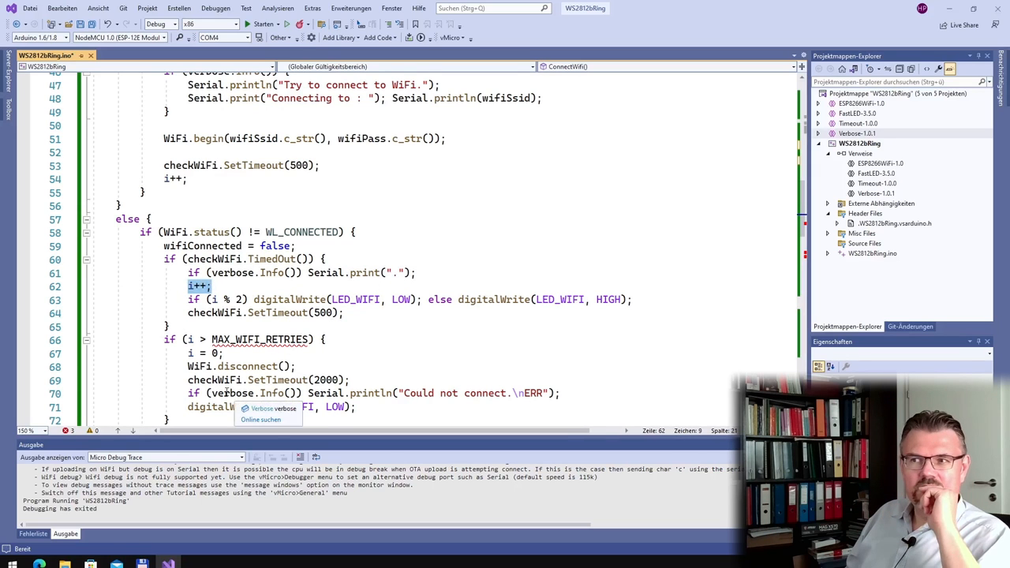
{"action": "mouse_move", "coordinate": [211, 300]}
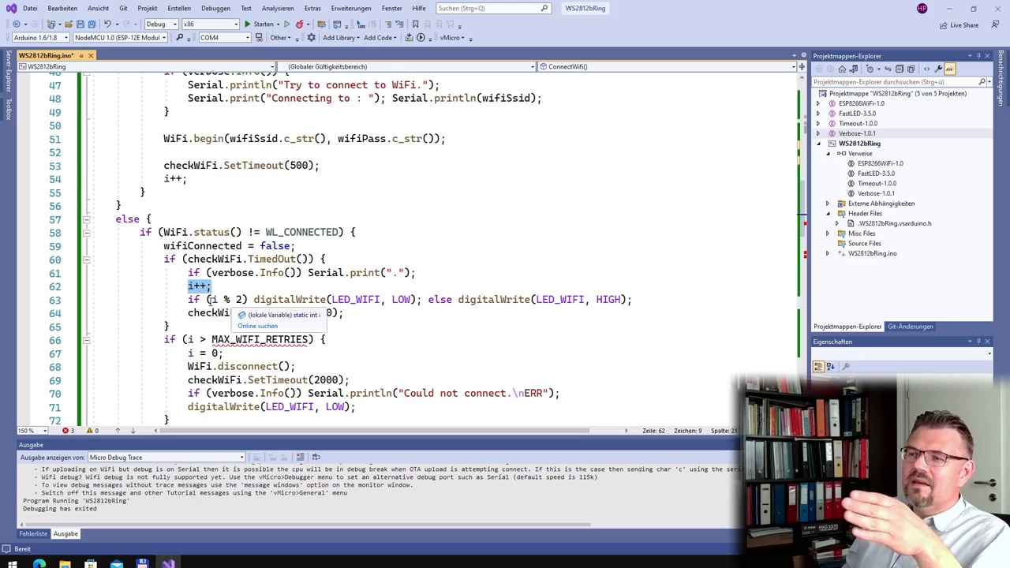
{"action": "left_click_drag", "start_coordinate": [213, 299], "coordinate": [249, 299]}
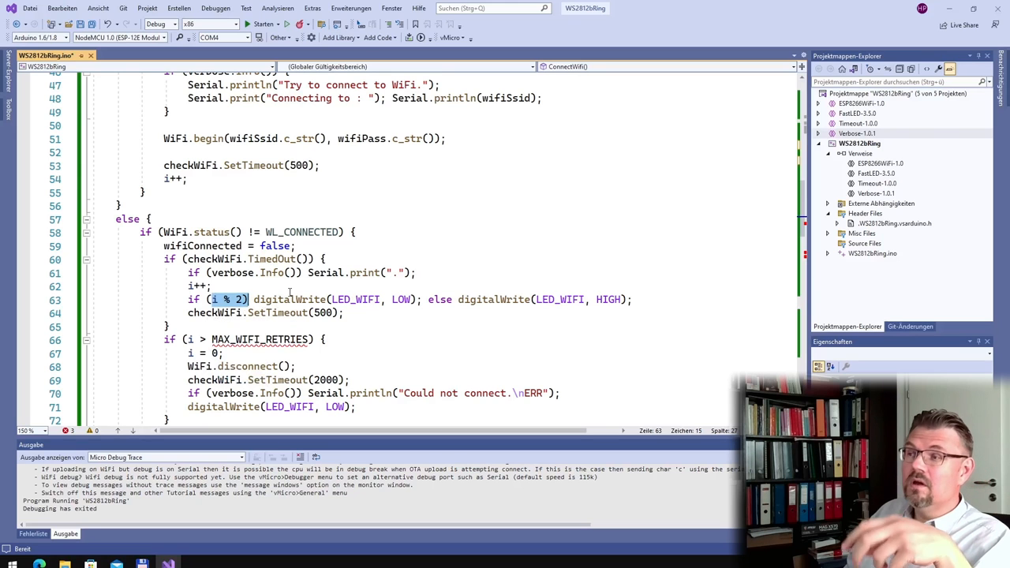
{"action": "double_click", "coordinate": [400, 299]}
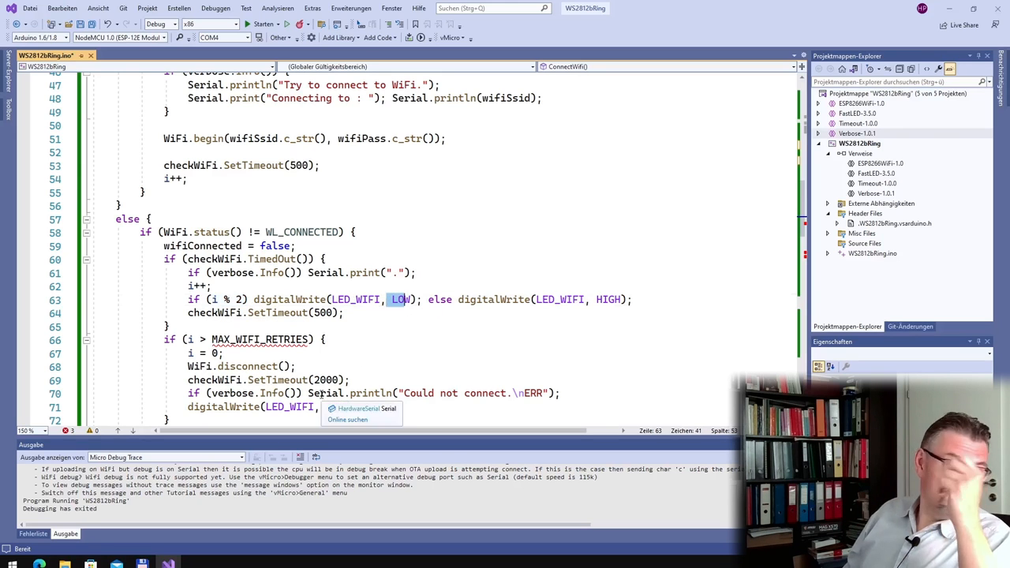
{"action": "double_click", "coordinate": [607, 299]}
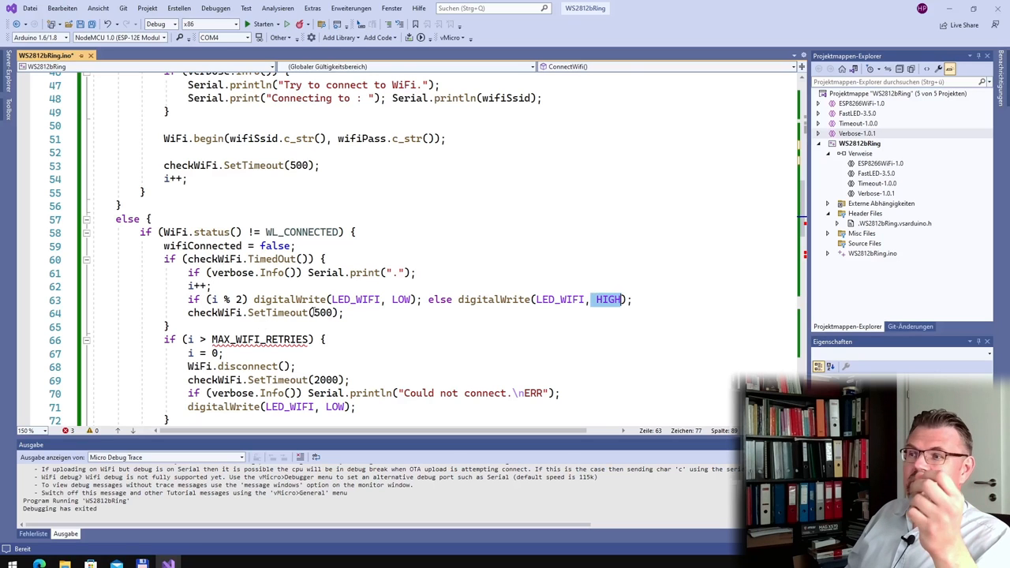
{"action": "double_click", "coordinate": [323, 312]}
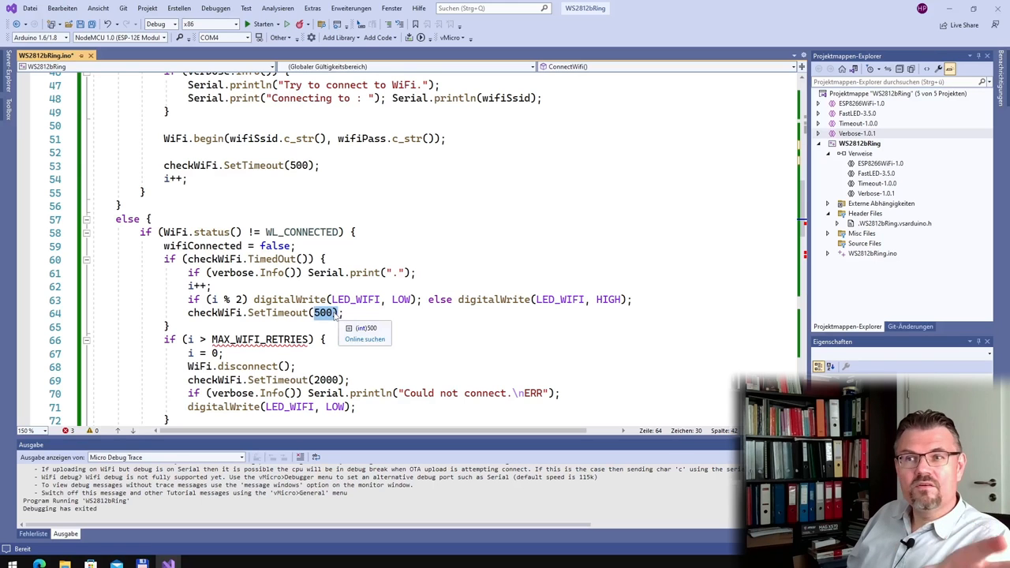
{"action": "mouse_move", "coordinate": [260, 339]}
{"action": "left_click_drag", "start_coordinate": [213, 339], "coordinate": [307, 339]}
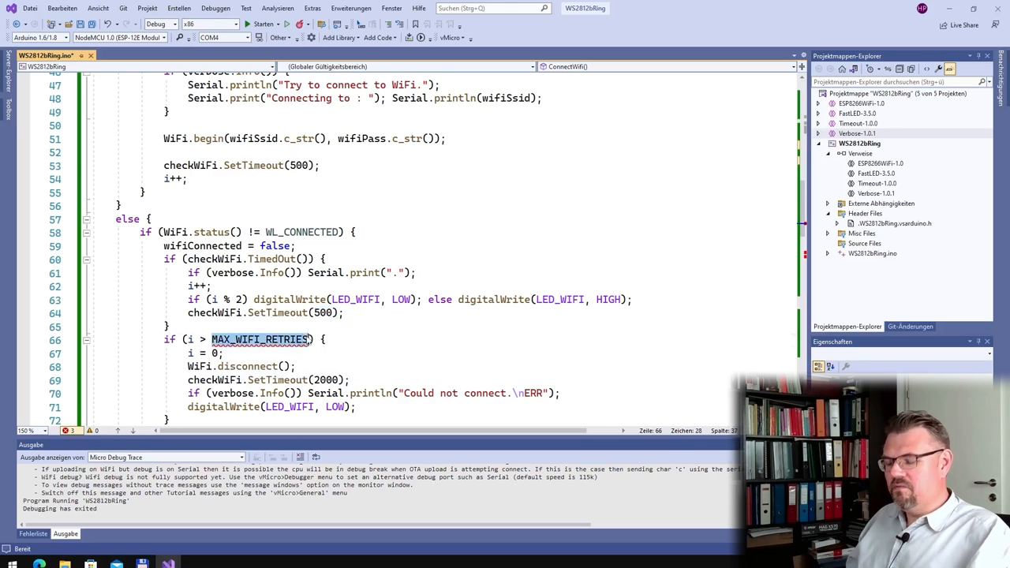
{"action": "scroll", "coordinate": [239, 288], "scroll_direction": "up", "scroll_amount": 7}
{"action": "scroll", "coordinate": [229, 276], "scroll_direction": "up", "scroll_amount": 7}
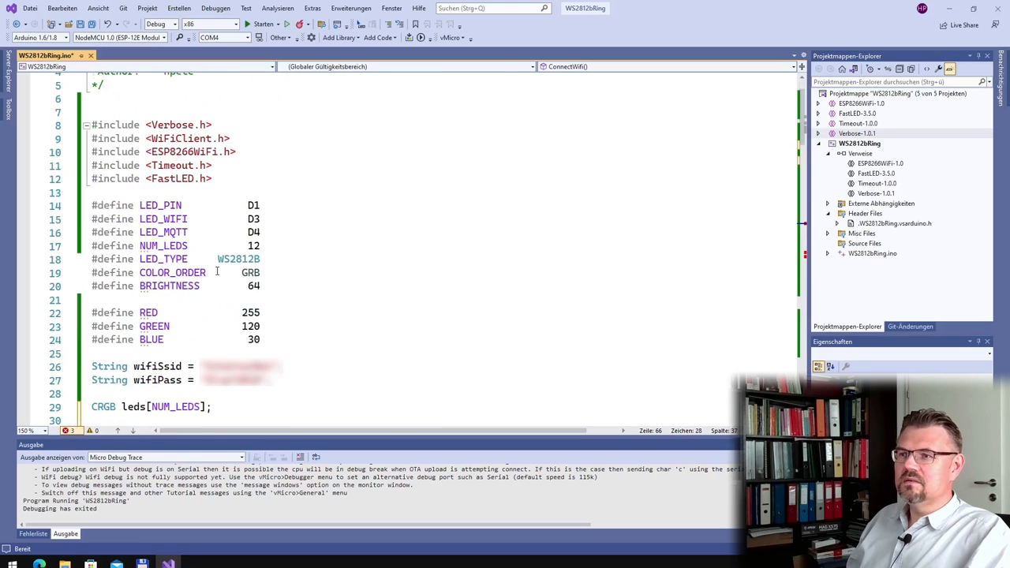
Add #define MAX_WIFI_RETRIES 20 on a new line below the BRIGHTNESS define.
{"action": "left_click", "coordinate": [287, 290]}
{"action": "key", "text": "Return"}
{"action": "key", "text": "Return"}
{"action": "key", "text": "Return"}
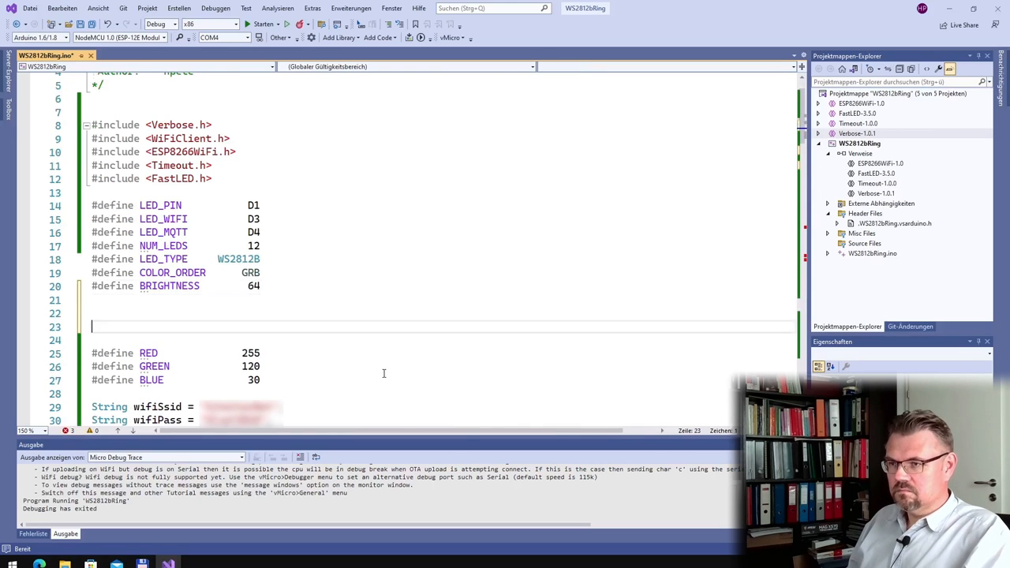
{"action": "type", "text": "#defeine"}
{"action": "key", "text": "Up"}
{"action": "key", "text": "Down"}
{"action": "key", "text": "Down"}
{"action": "key", "text": "Up"}
{"action": "key", "text": "Up"}
{"action": "key", "text": "Down"}
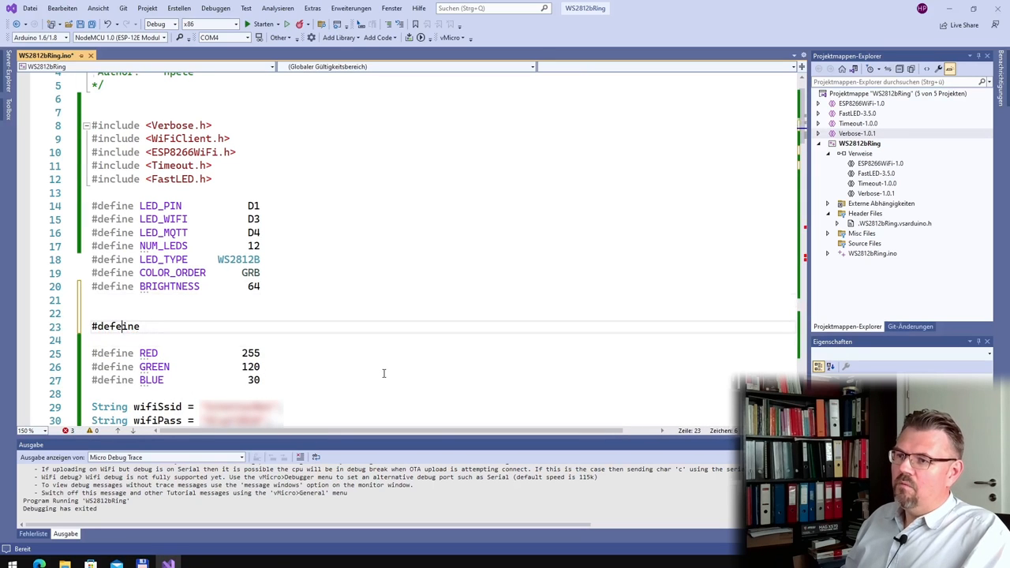
{"action": "key", "text": "BackSpace"}
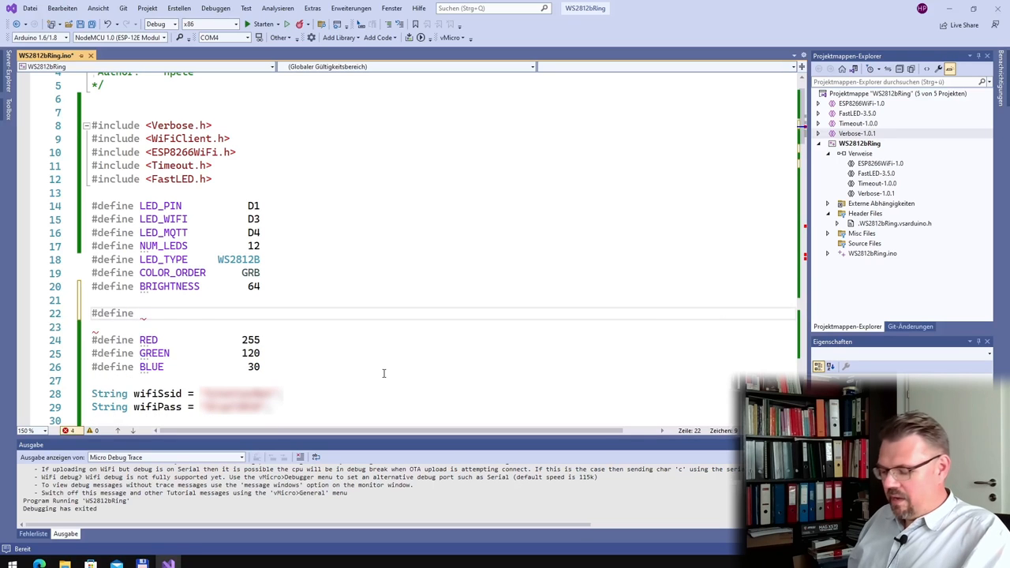
{"action": "type", "text": "MAX_WIFI_RETRIES "}
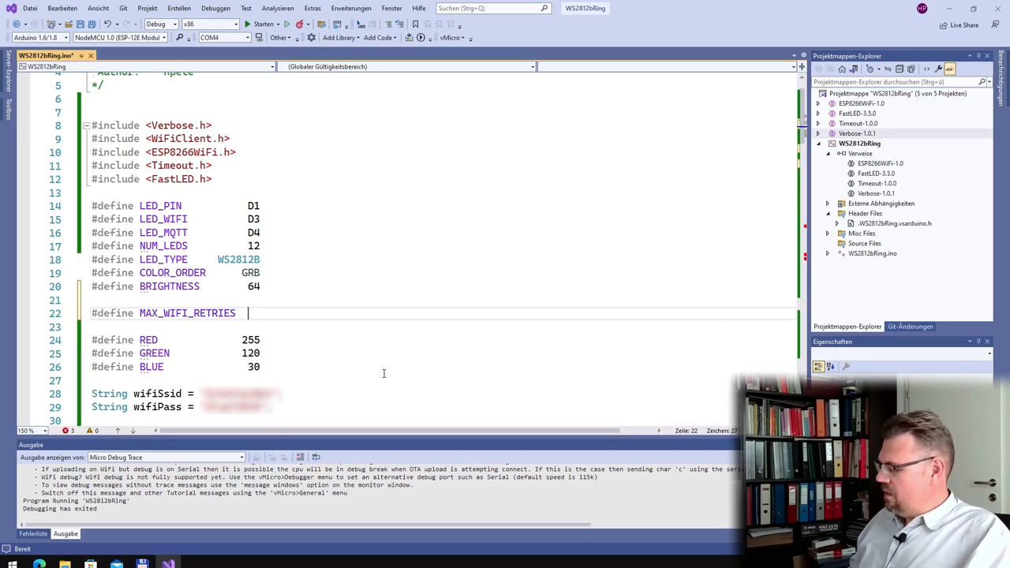
{"action": "type", "text": " 20"}
{"action": "key", "text": "Down"}
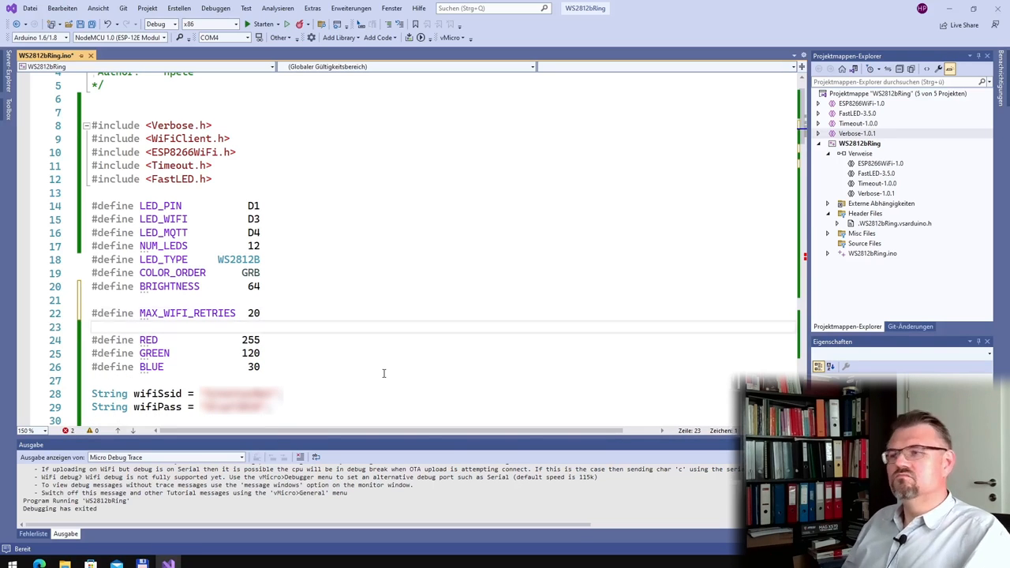
{"action": "scroll", "coordinate": [316, 308], "scroll_direction": "down", "scroll_amount": 4}
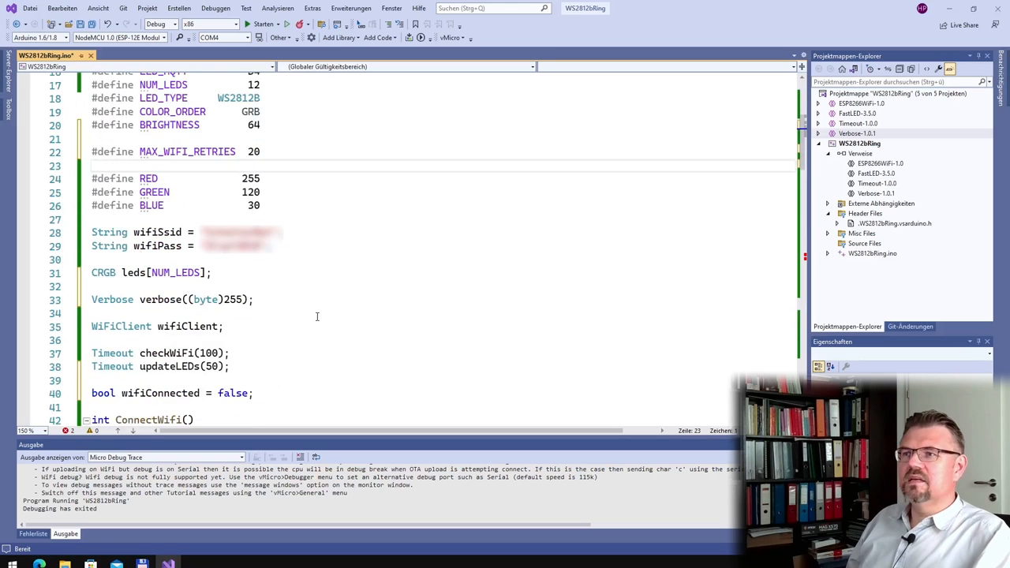
{"action": "scroll", "coordinate": [316, 308], "scroll_direction": "down", "scroll_amount": 4}
{"action": "scroll", "coordinate": [317, 308], "scroll_direction": "down", "scroll_amount": 3}
{"action": "scroll", "coordinate": [308, 332], "scroll_direction": "down", "scroll_amount": 3}
{"action": "scroll", "coordinate": [301, 345], "scroll_direction": "down", "scroll_amount": 2}
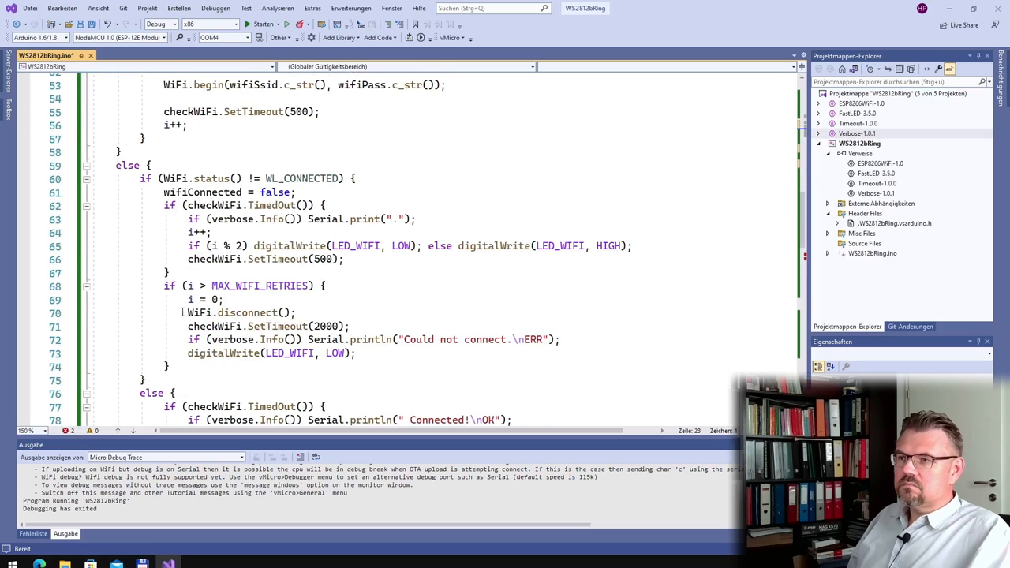
{"action": "scroll", "coordinate": [183, 312], "scroll_direction": "down", "scroll_amount": 1}
Review the retry reset, 2000 ms wait, WiFi LED off and the Connected! message.
{"action": "left_click_drag", "start_coordinate": [186, 259], "coordinate": [278, 272]}
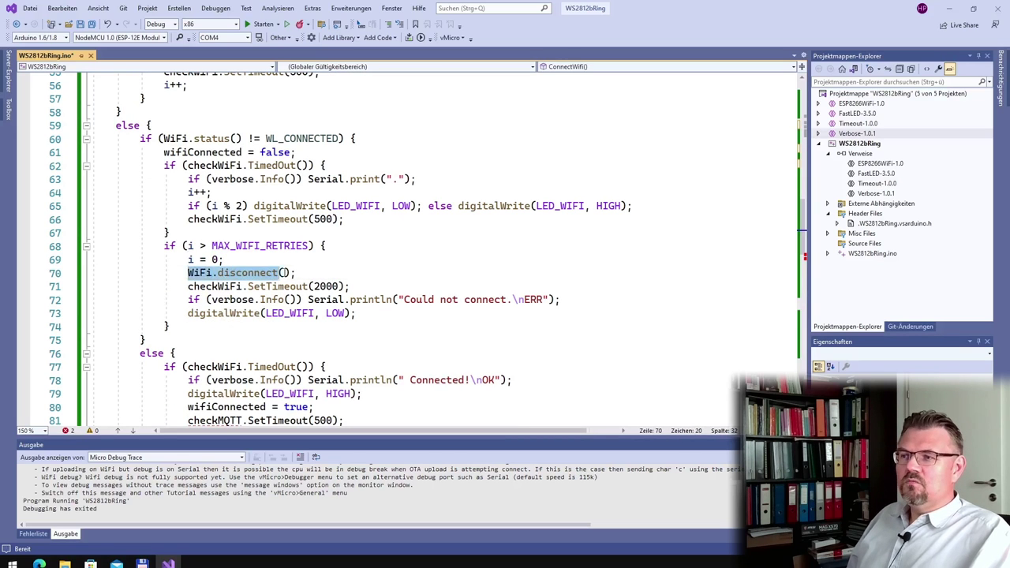
{"action": "left_click", "coordinate": [283, 287]}
{"action": "double_click", "coordinate": [327, 286]}
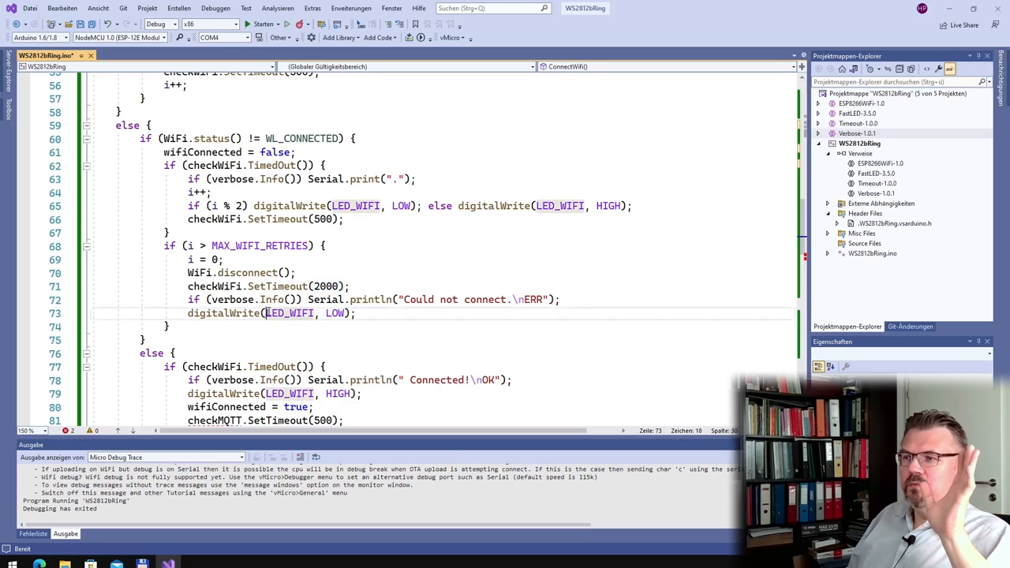
{"action": "left_click_drag", "start_coordinate": [266, 313], "coordinate": [347, 313]}
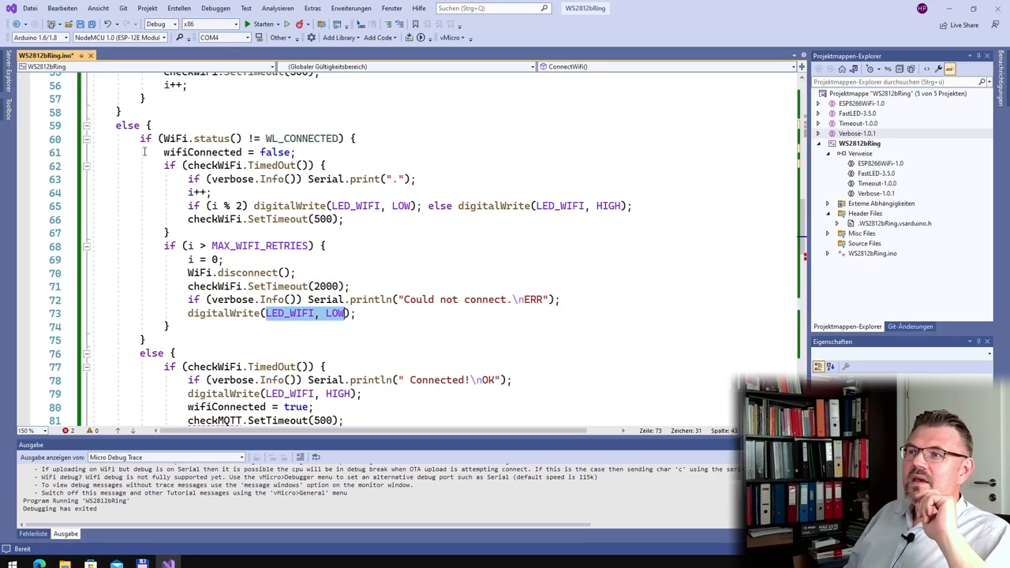
{"action": "scroll", "coordinate": [175, 352], "scroll_direction": "down", "scroll_amount": 4}
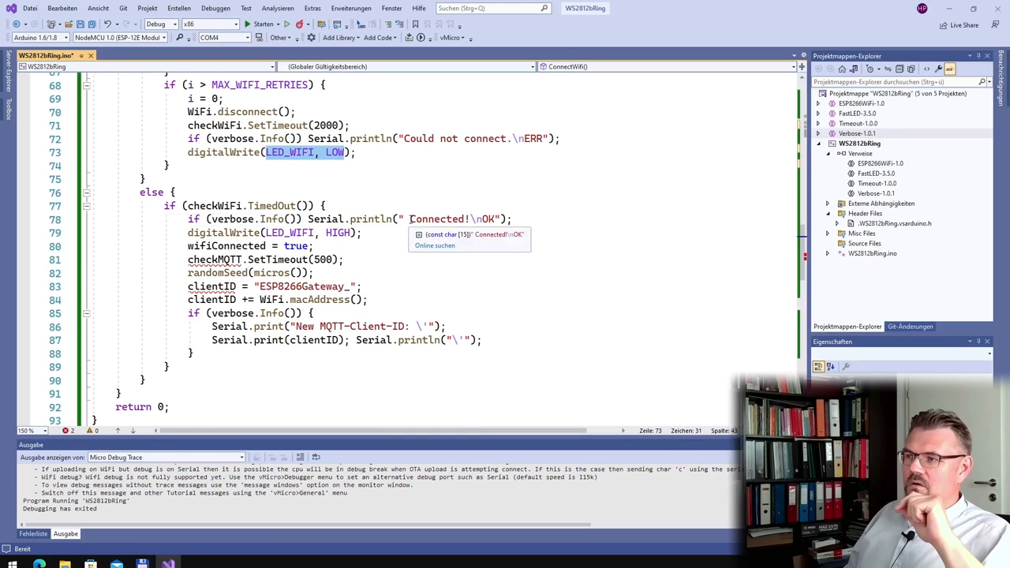
{"action": "left_click_drag", "start_coordinate": [411, 220], "coordinate": [470, 219]}
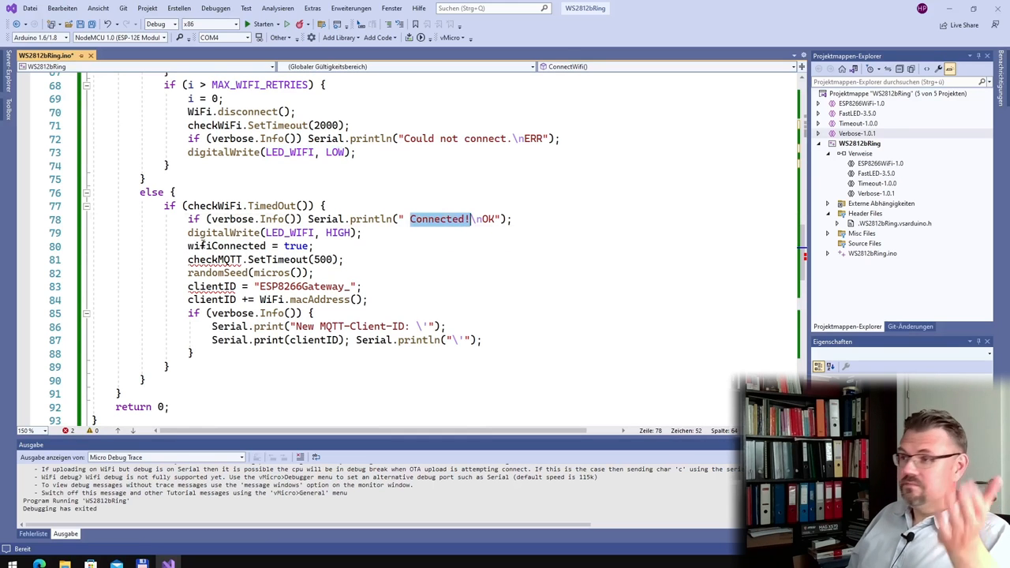
{"action": "mouse_move", "coordinate": [221, 246]}
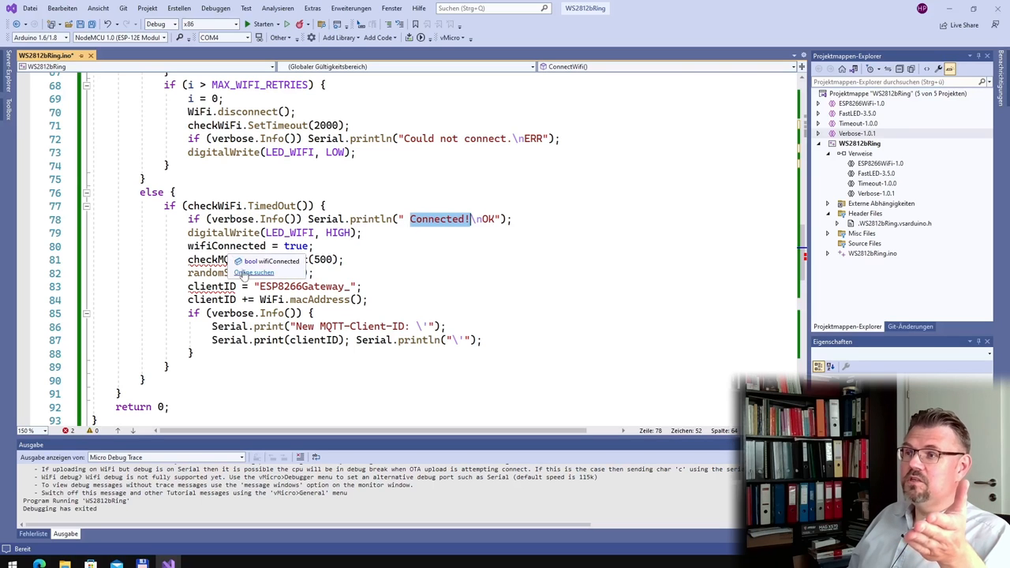
Comment out the randomSeed(micros()) call inside ConnectWifi with //.
{"action": "left_click", "coordinate": [189, 258]}
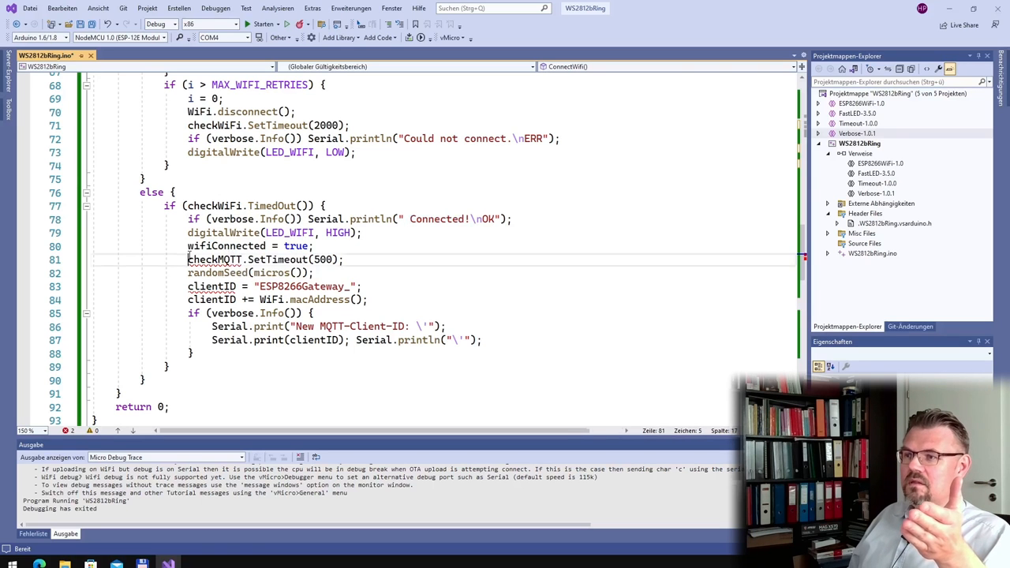
{"action": "type", "text": "//"}
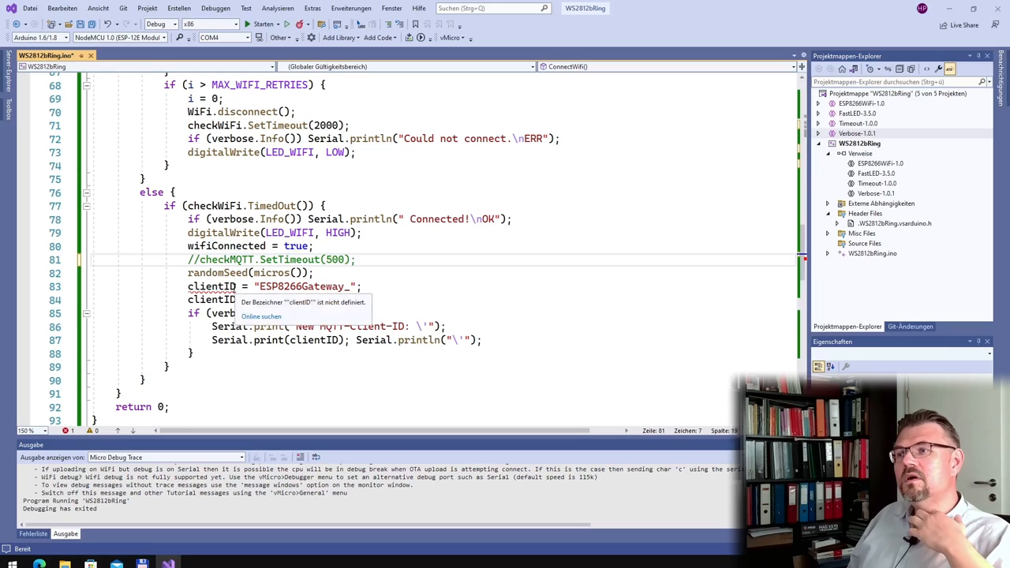
{"action": "left_click", "coordinate": [188, 272]}
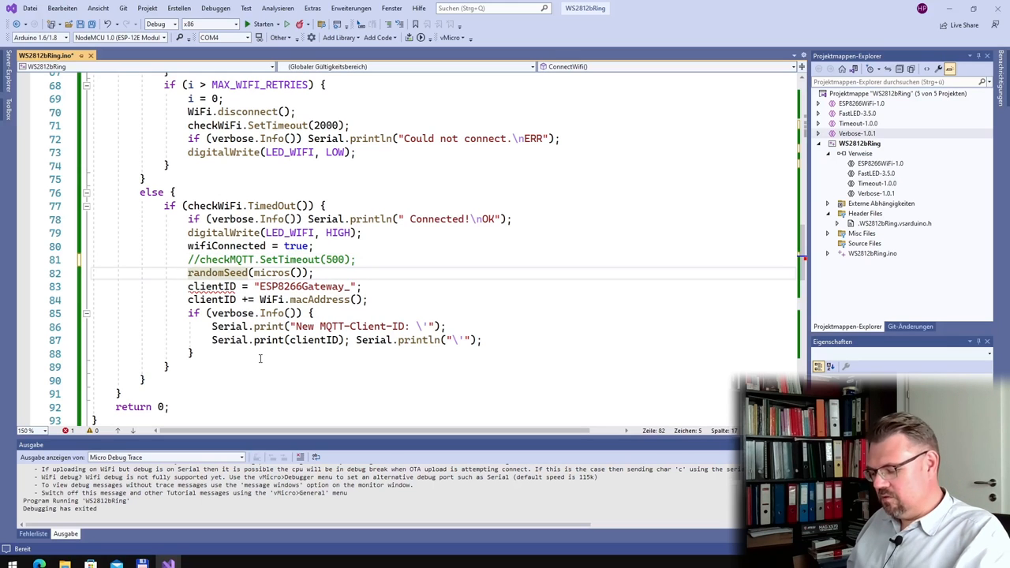
{"action": "type", "text": "//"}
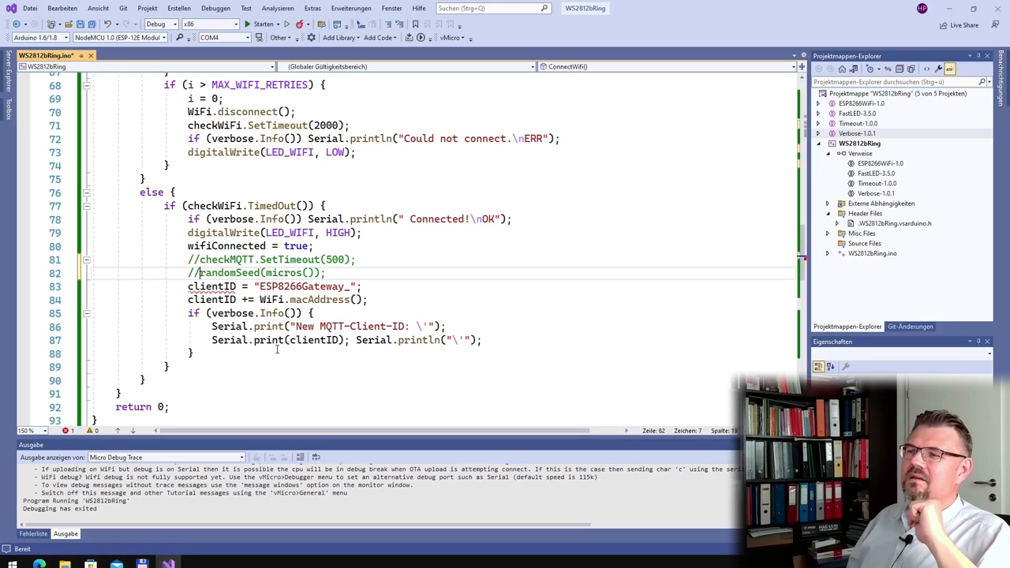
{"action": "left_click", "coordinate": [226, 286]}
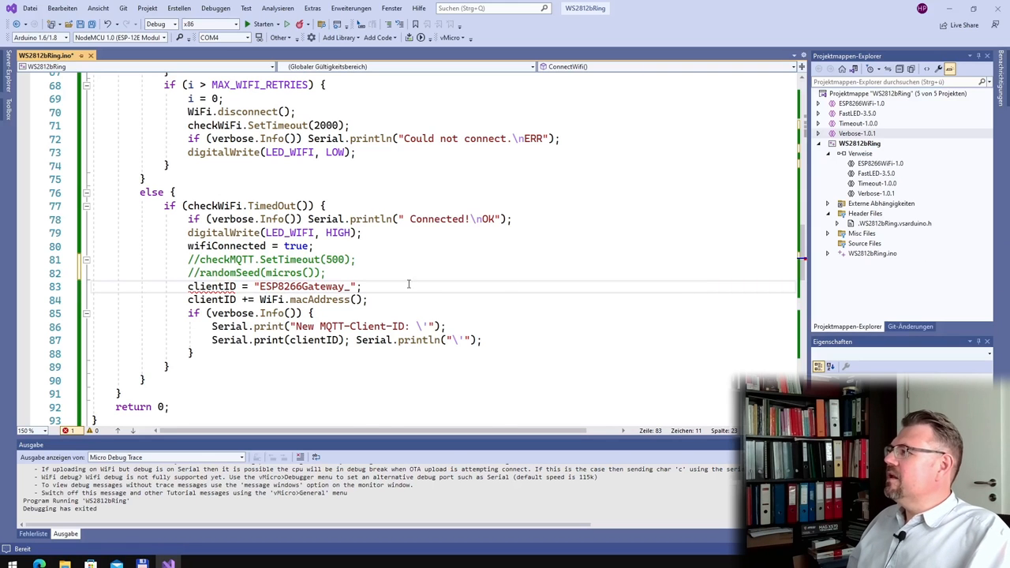
{"action": "scroll", "coordinate": [385, 281], "scroll_direction": "up", "scroll_amount": 5}
{"action": "scroll", "coordinate": [347, 273], "scroll_direction": "up", "scroll_amount": 5}
{"action": "scroll", "coordinate": [315, 268], "scroll_direction": "up", "scroll_amount": 5}
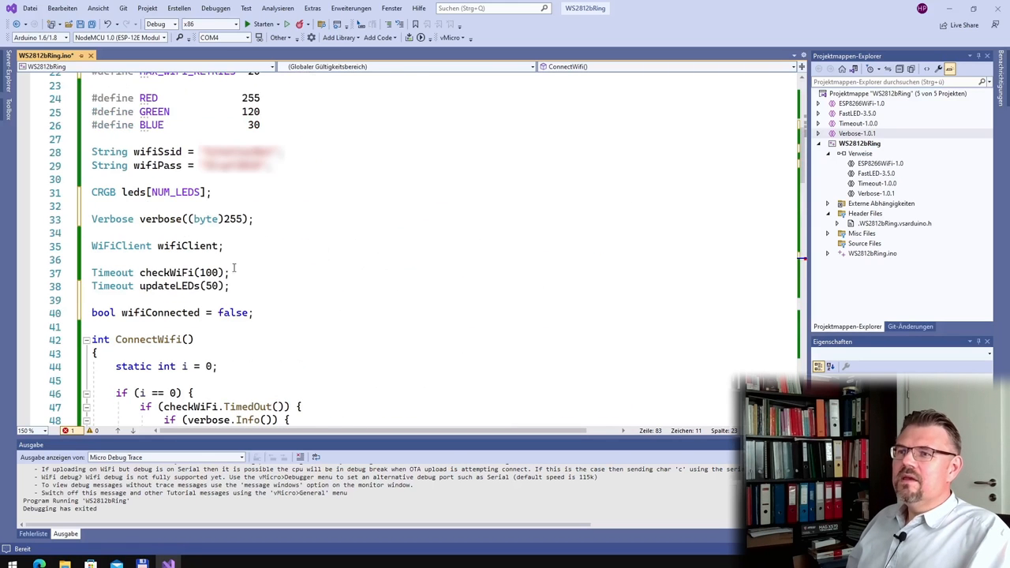
{"action": "scroll", "coordinate": [234, 232], "scroll_direction": "up", "scroll_amount": 2}
Declare a global String clientID = "" on a new line below wifiPass.
{"action": "left_click", "coordinate": [275, 206]}
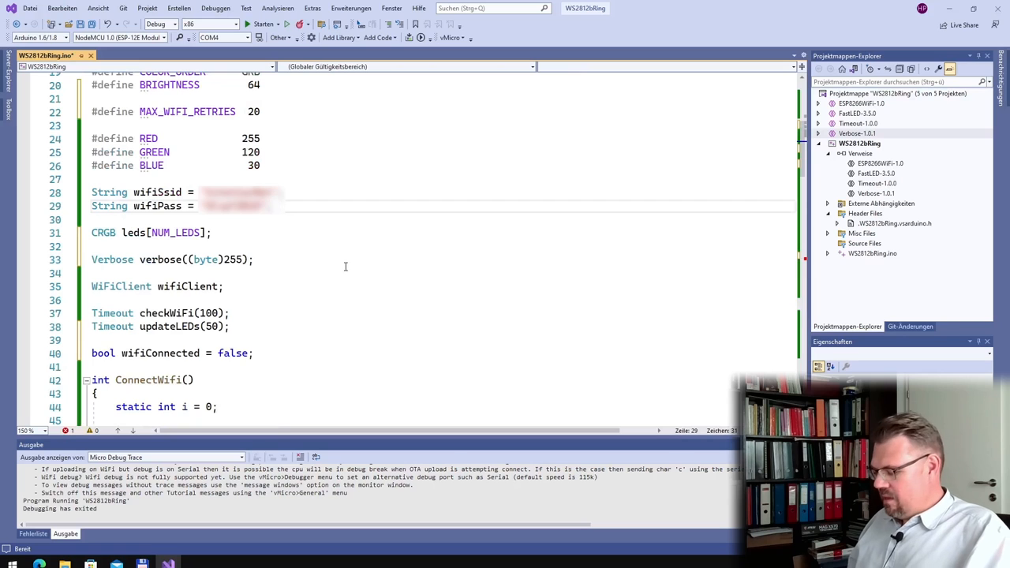
{"action": "key", "text": "Return"}
{"action": "type", "text": "String "}
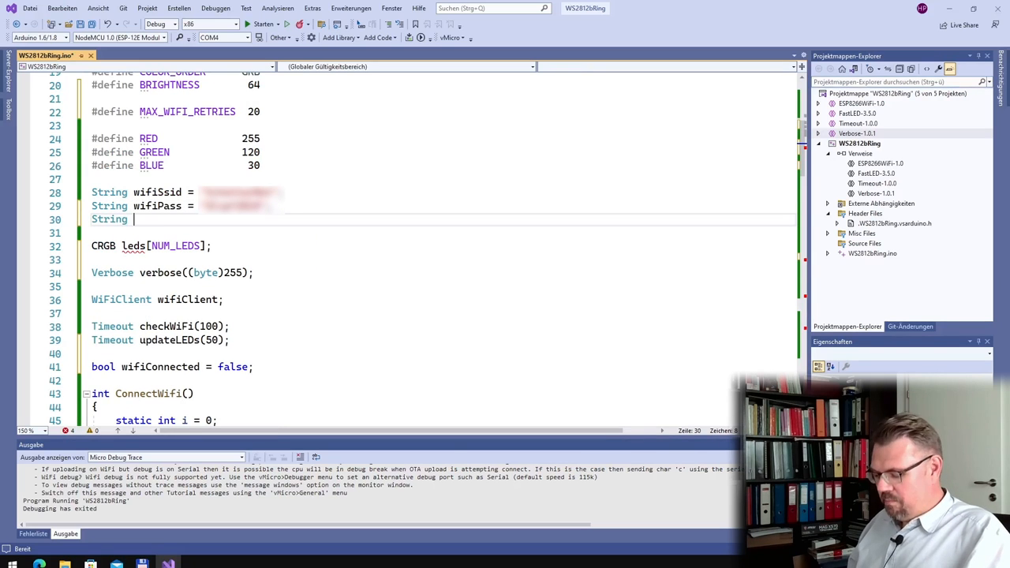
{"action": "type", "text": "clientID = \"\";"}
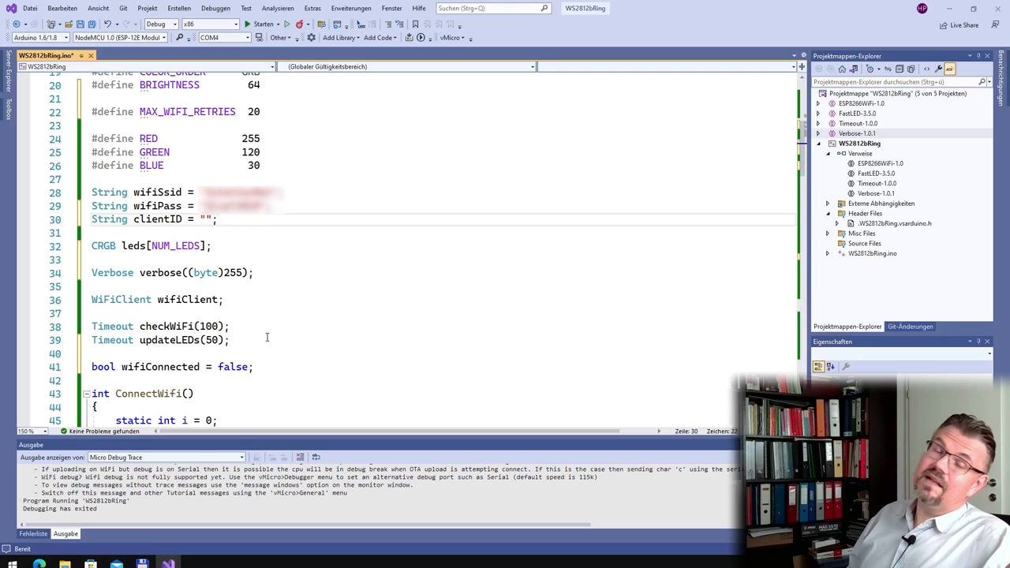
{"action": "scroll", "coordinate": [267, 337], "scroll_direction": "down", "scroll_amount": 5}
{"action": "scroll", "coordinate": [267, 341], "scroll_direction": "down", "scroll_amount": 5}
{"action": "scroll", "coordinate": [267, 341], "scroll_direction": "down", "scroll_amount": 3}
{"action": "scroll", "coordinate": [266, 341], "scroll_direction": "down", "scroll_amount": 2}
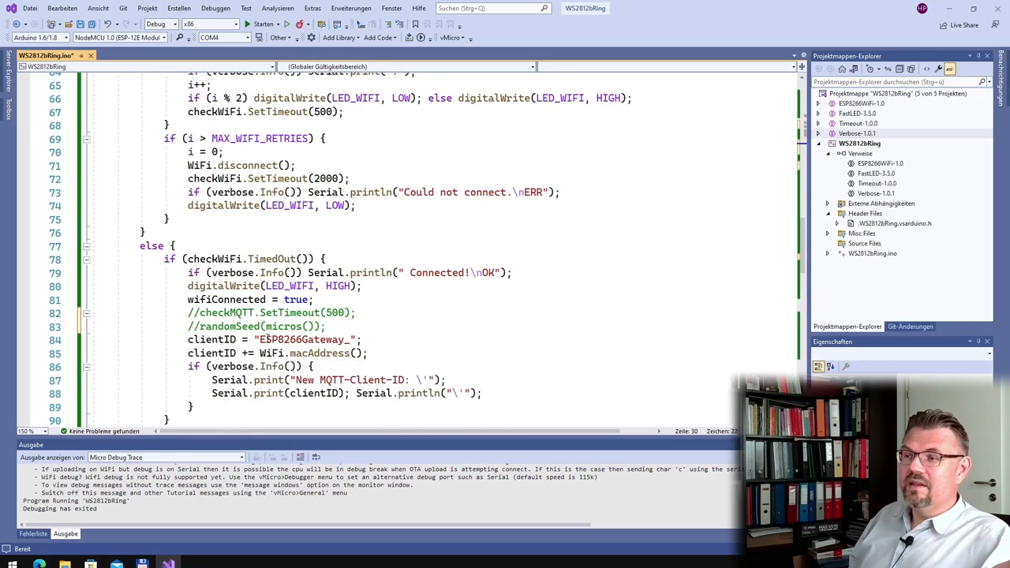
{"action": "left_click_drag", "start_coordinate": [258, 339], "coordinate": [343, 339]}
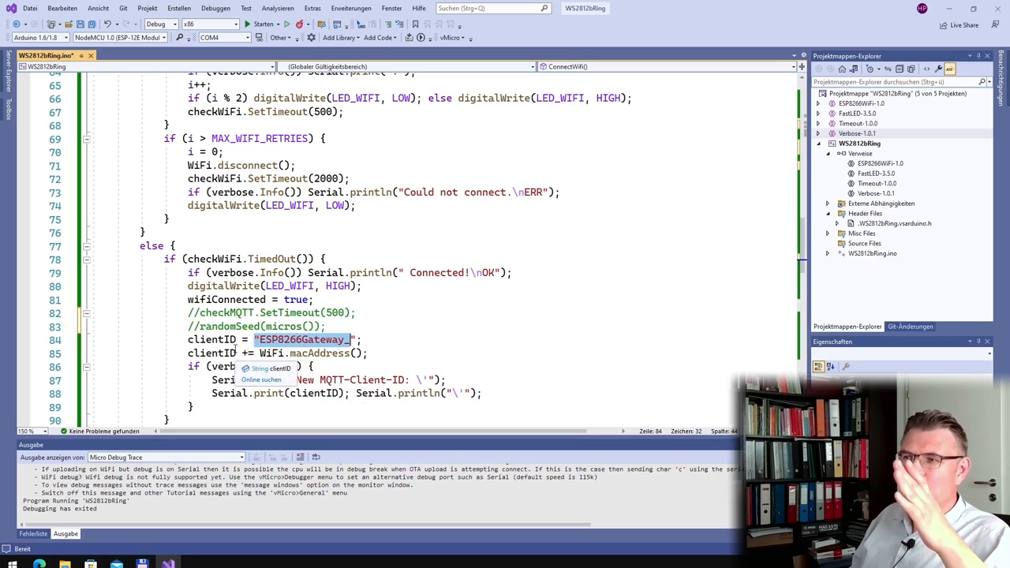
{"action": "mouse_move", "coordinate": [212, 353]}
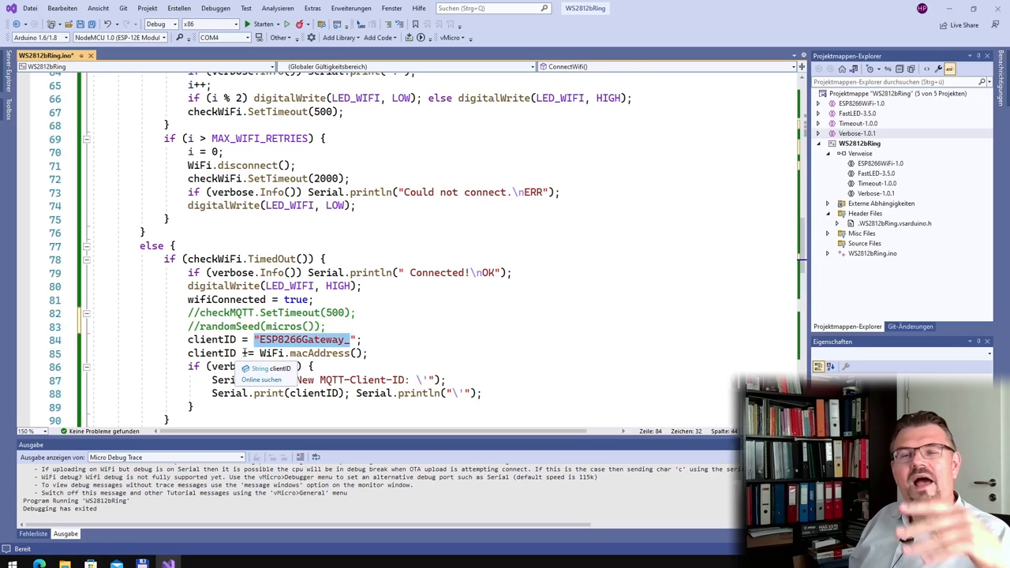
{"action": "scroll", "coordinate": [244, 352], "scroll_direction": "down", "scroll_amount": 3}
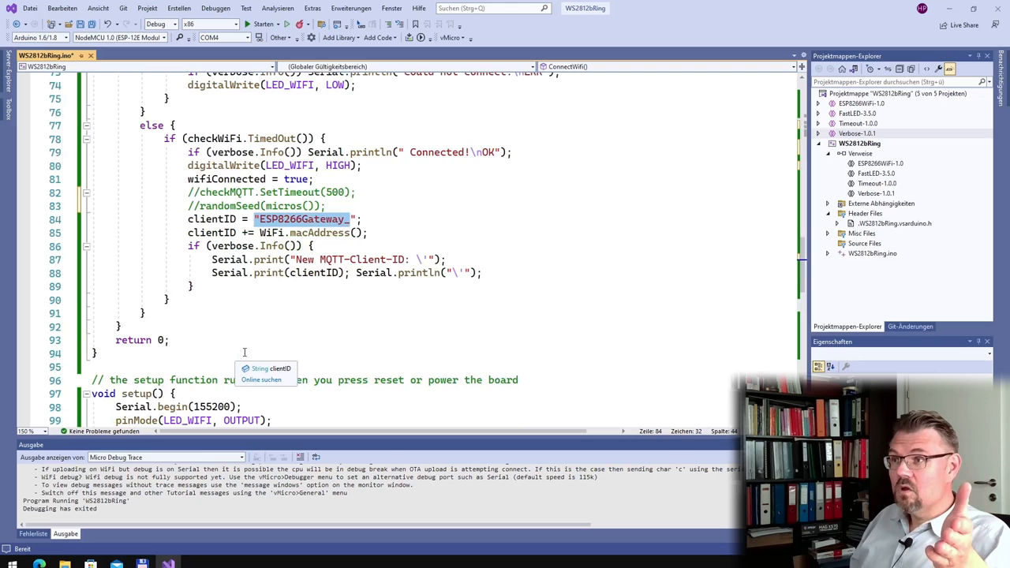
{"action": "scroll", "coordinate": [244, 353], "scroll_direction": "up", "scroll_amount": 3}
{"action": "scroll", "coordinate": [245, 352], "scroll_direction": "up", "scroll_amount": 3}
{"action": "scroll", "coordinate": [245, 353], "scroll_direction": "up", "scroll_amount": 3}
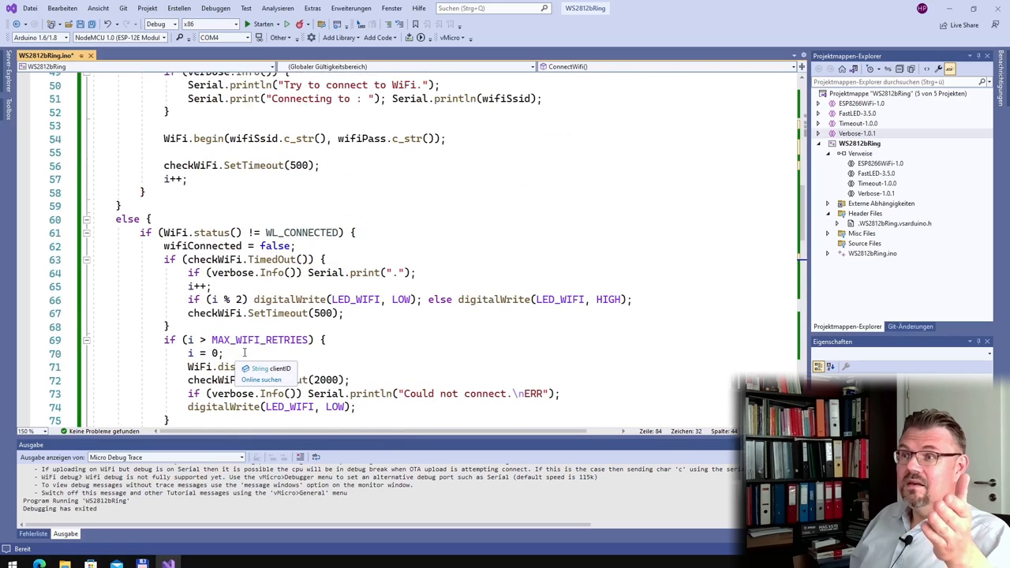
{"action": "scroll", "coordinate": [244, 352], "scroll_direction": "up", "scroll_amount": 2}
{"action": "scroll", "coordinate": [245, 352], "scroll_direction": "up", "scroll_amount": 3}
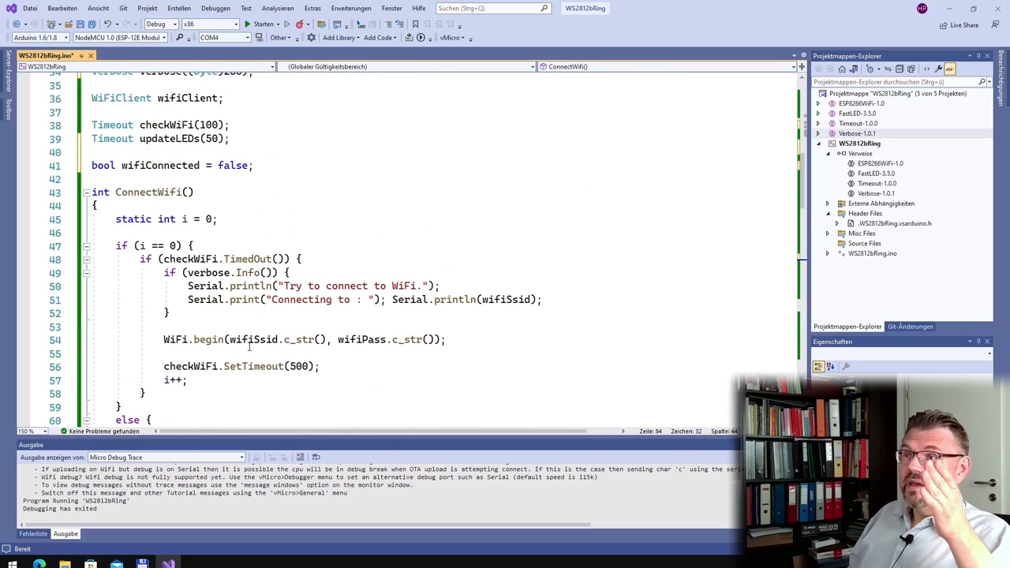
{"action": "scroll", "coordinate": [245, 352], "scroll_direction": "down", "scroll_amount": 5}
{"action": "scroll", "coordinate": [245, 352], "scroll_direction": "down", "scroll_amount": 6}
{"action": "scroll", "coordinate": [245, 353], "scroll_direction": "down", "scroll_amount": 5}
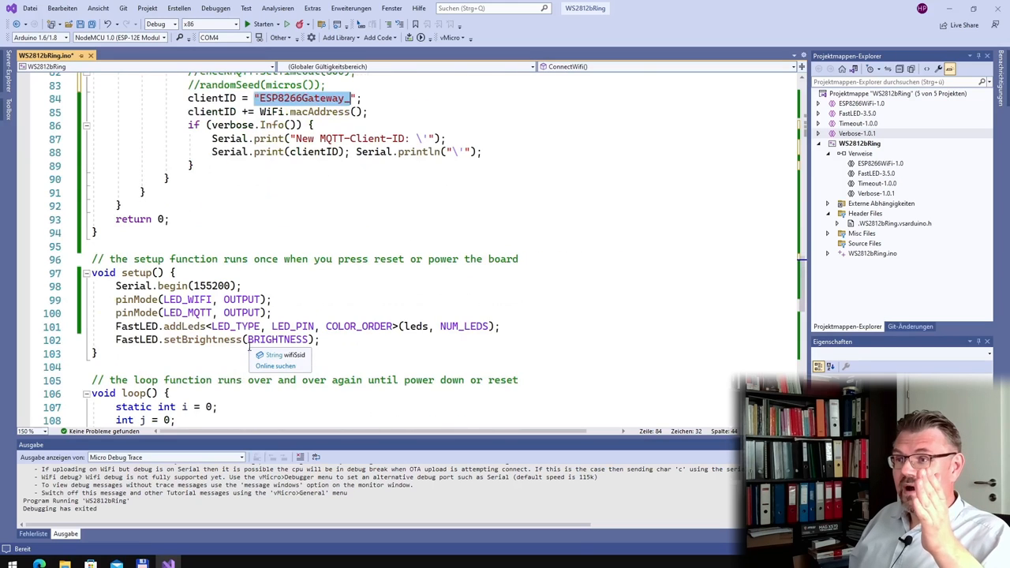
{"action": "scroll", "coordinate": [250, 350], "scroll_direction": "down", "scroll_amount": 3}
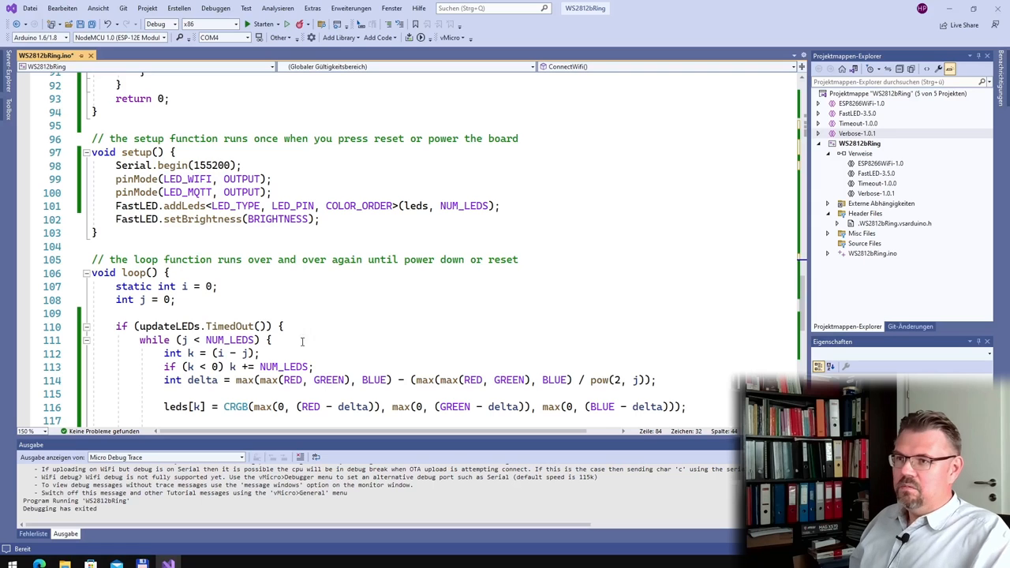
Paste WiFi.disconnect() and WiFi.mode(WIFI_STA) into setup() after pinMode(LED_MQTT, OUTPUT).
{"action": "left_click", "coordinate": [271, 192]}
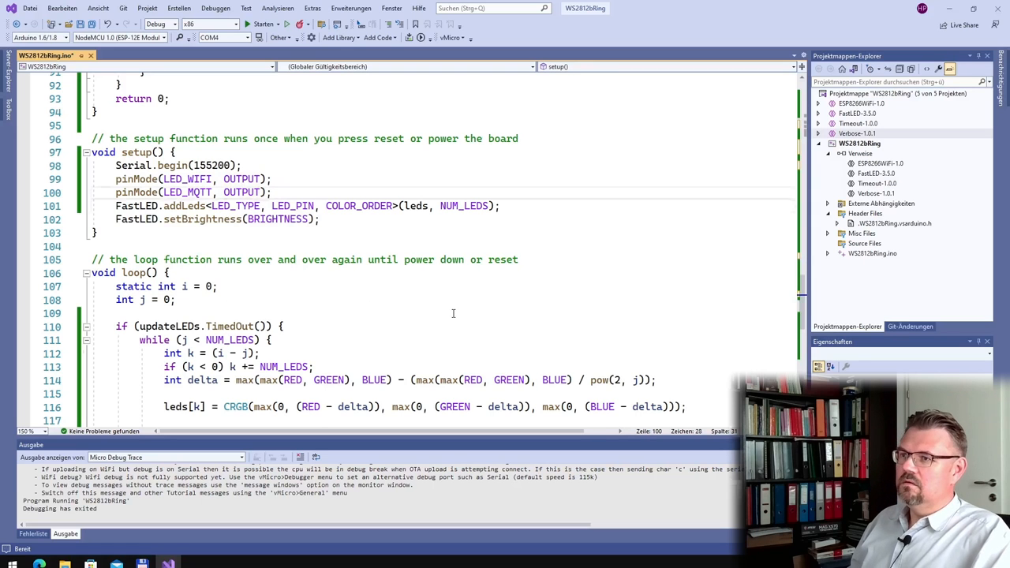
{"action": "key", "text": "Return"}
{"action": "key", "text": "Return"}
{"action": "key", "text": "Up"}
{"action": "type", "text": "WiFi.disconnect(); WiFi.mode(WIFI_STA);"}
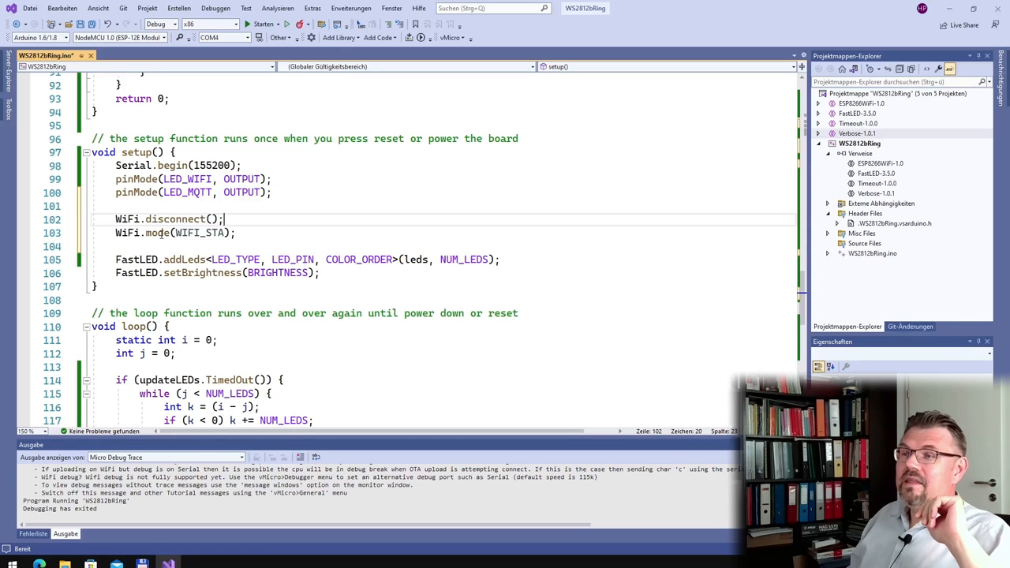
{"action": "left_click_drag", "start_coordinate": [175, 232], "coordinate": [228, 232]}
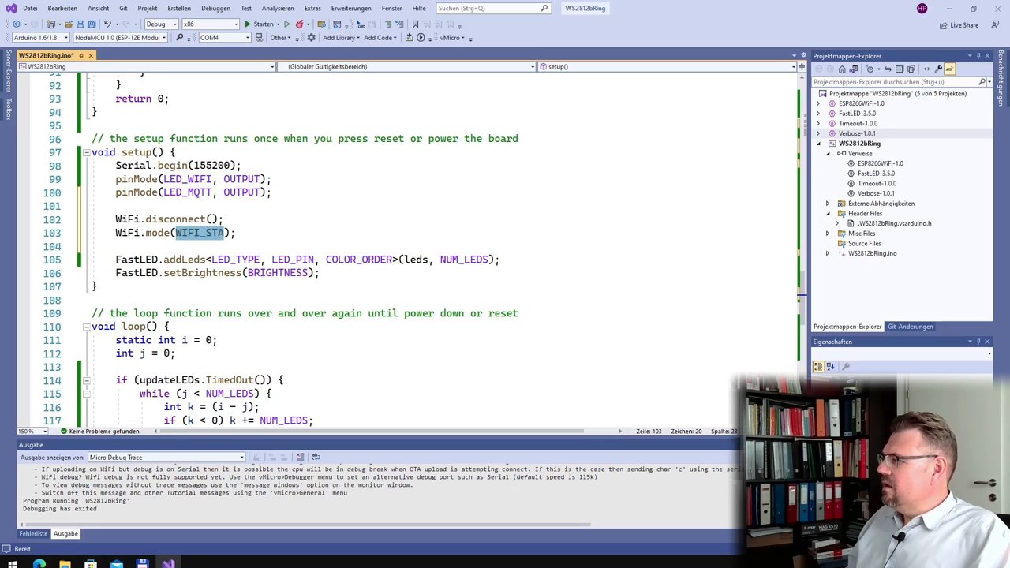
Paste the WiFi connection check block into loop() after int j = 0 and review wifiConnected handling.
{"action": "left_click", "coordinate": [175, 352]}
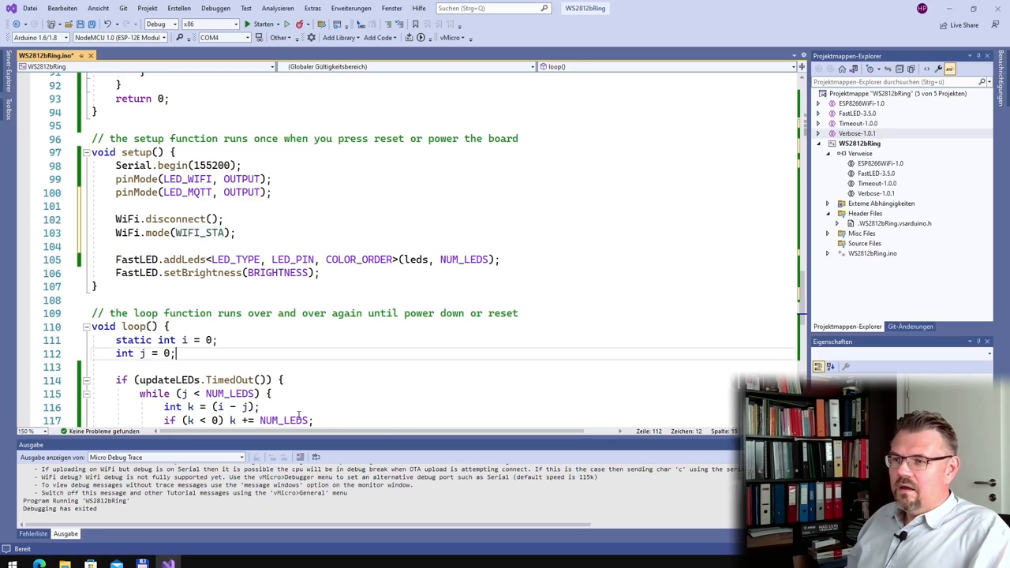
{"action": "key", "text": "Return"}
{"action": "type", "text": "if (!wifiConnected) { \t\tConnectWifi(); \t} \telse if (WiFi.status() != WL_CONNECTED) wifiConnected = false; \telse { \t\tConnectMQTT(); \t\tmqttClient.loop(); \t}"}
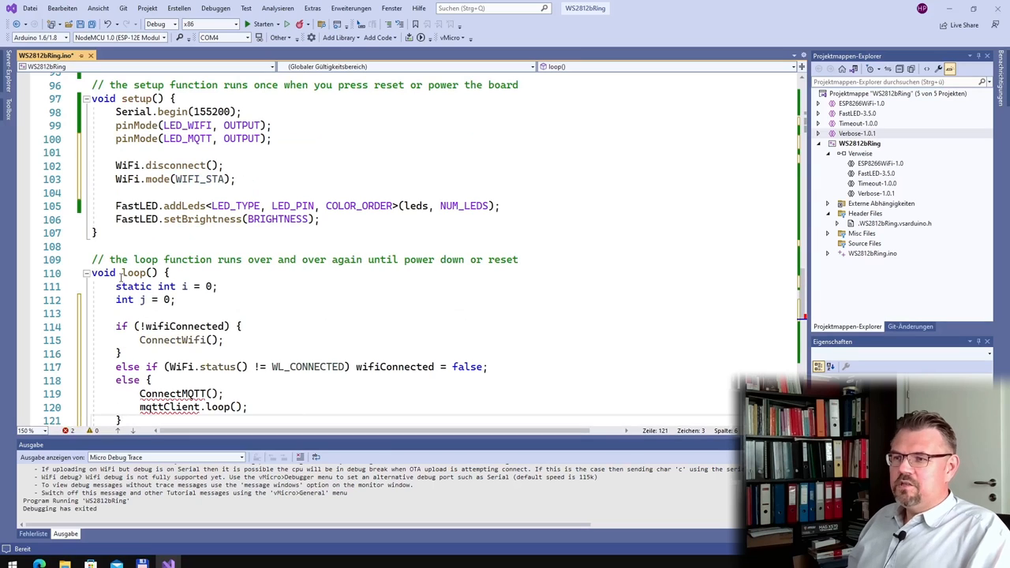
{"action": "left_click_drag", "start_coordinate": [145, 326], "coordinate": [214, 326]}
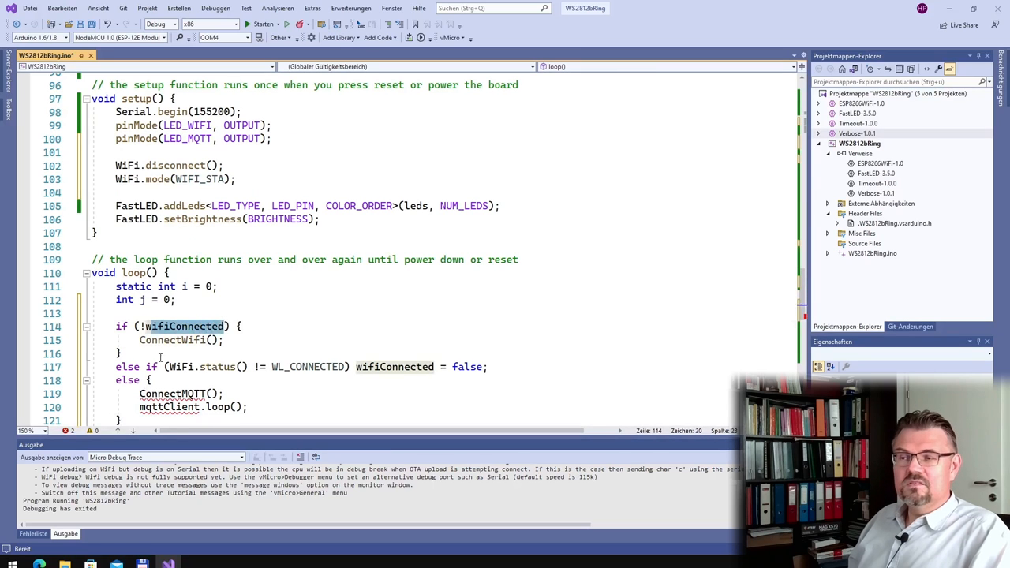
{"action": "left_click_drag", "start_coordinate": [142, 339], "coordinate": [223, 339]}
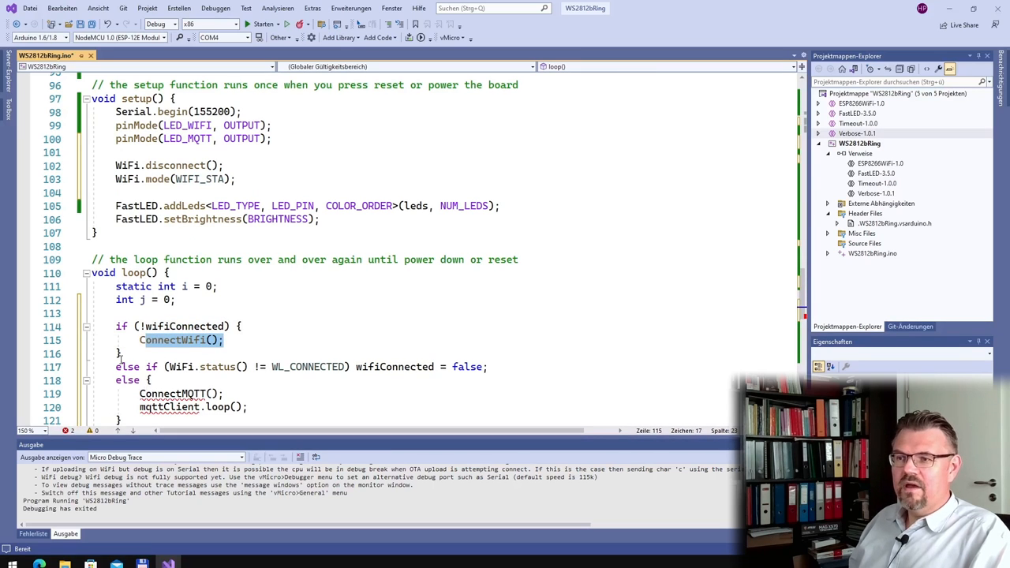
{"action": "left_click", "coordinate": [201, 366]}
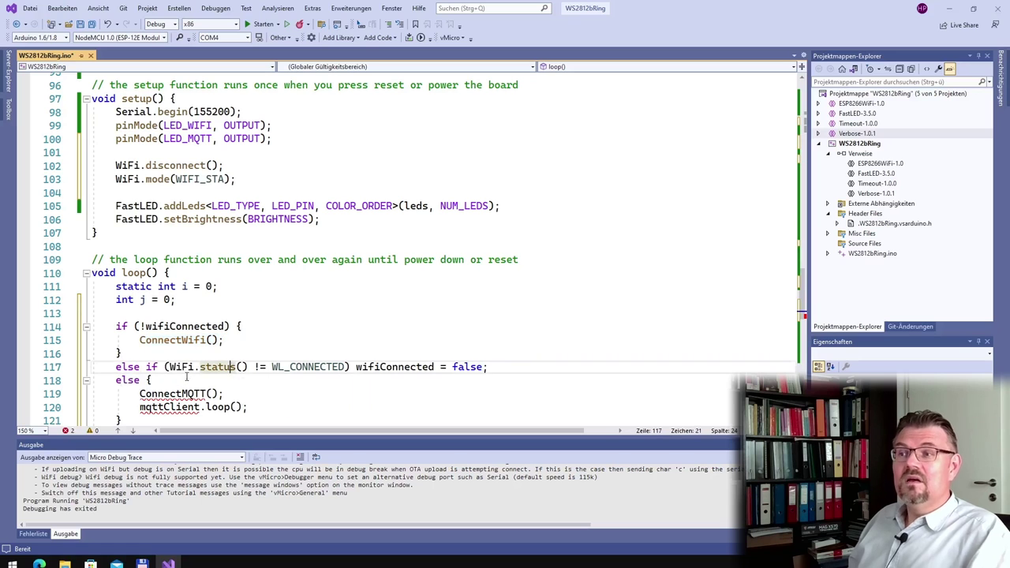
{"action": "left_click", "coordinate": [141, 325]}
{"action": "double_click", "coordinate": [181, 325]}
{"action": "left_click", "coordinate": [120, 352]}
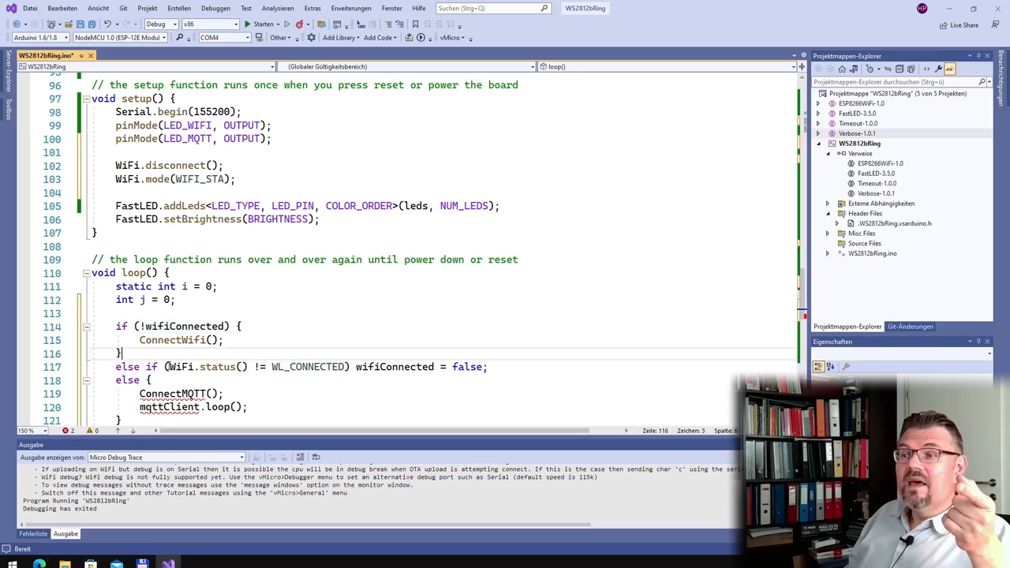
{"action": "left_click_drag", "start_coordinate": [167, 366], "coordinate": [482, 366]}
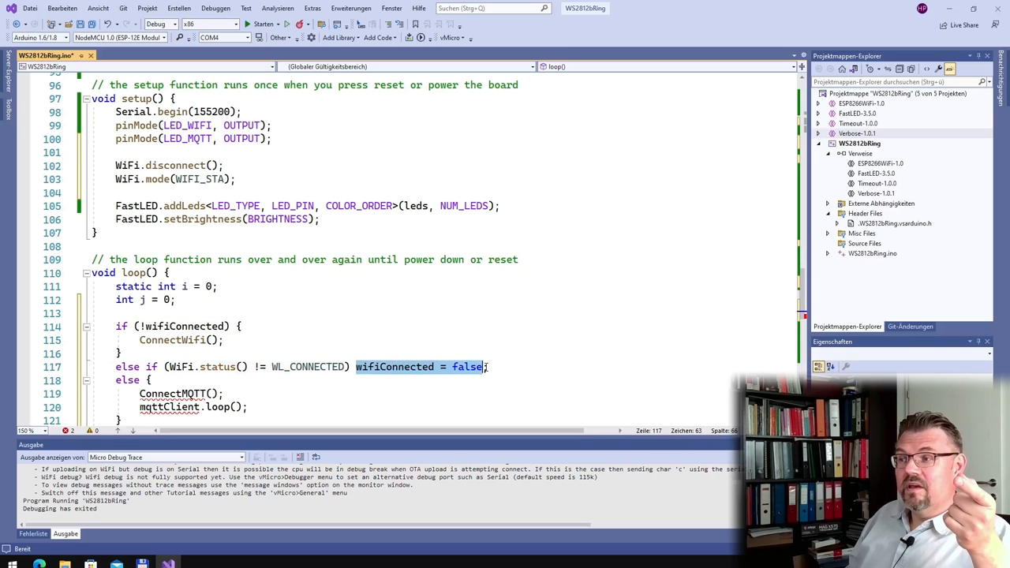
{"action": "scroll", "coordinate": [276, 382], "scroll_direction": "down", "scroll_amount": 3}
{"action": "scroll", "coordinate": [276, 383], "scroll_direction": "down", "scroll_amount": 3}
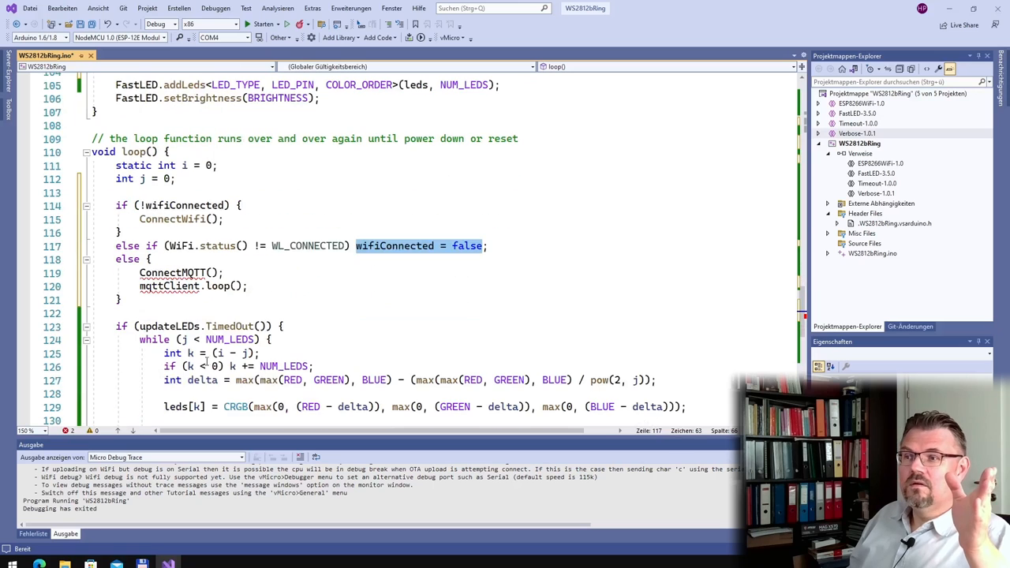
Comment out the ConnectMQTT() and mqttClient.loop() calls in loop().
{"action": "left_click", "coordinate": [139, 273]}
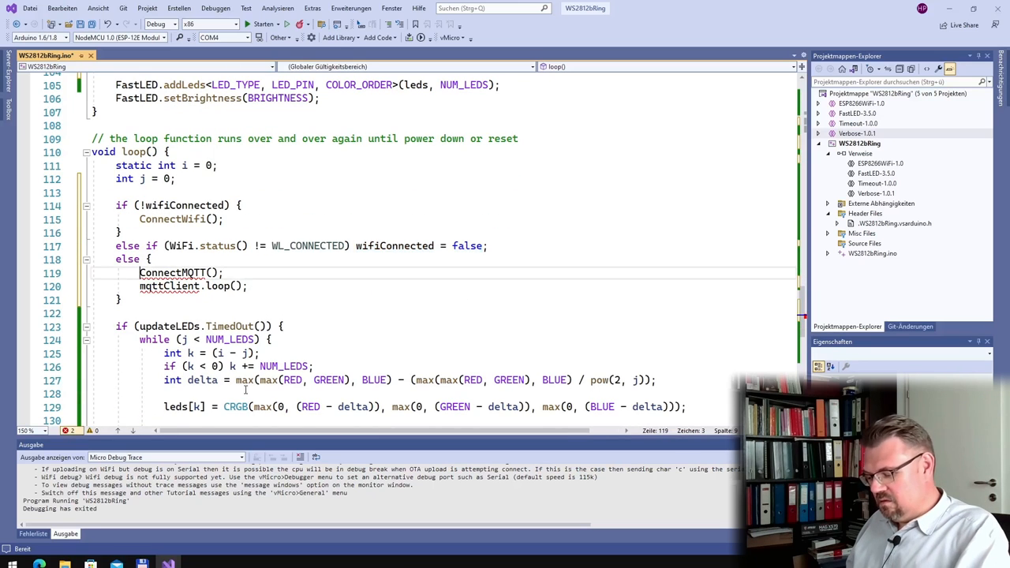
{"action": "type", "text": "//"}
{"action": "key", "text": "Down"}
{"action": "type", "text": "//"}
{"action": "key", "text": "Down"}
{"action": "key", "text": "Up"}
{"action": "key", "text": "Up"}
{"action": "key", "text": "Down"}
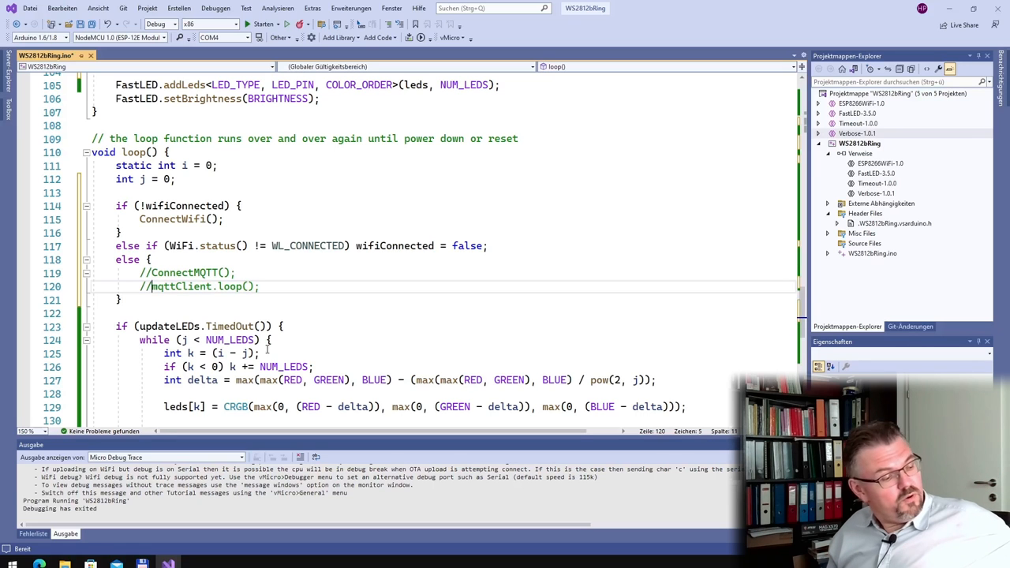
{"action": "left_click", "coordinate": [421, 38]}
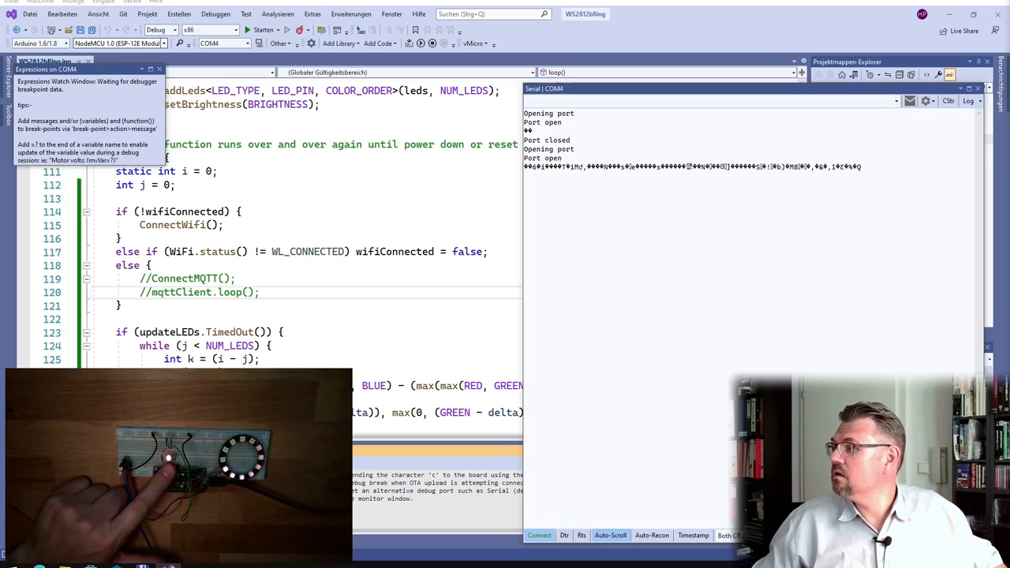
{"action": "left_click", "coordinate": [232, 306]}
{"action": "scroll", "coordinate": [232, 316], "scroll_direction": "down", "scroll_amount": 3}
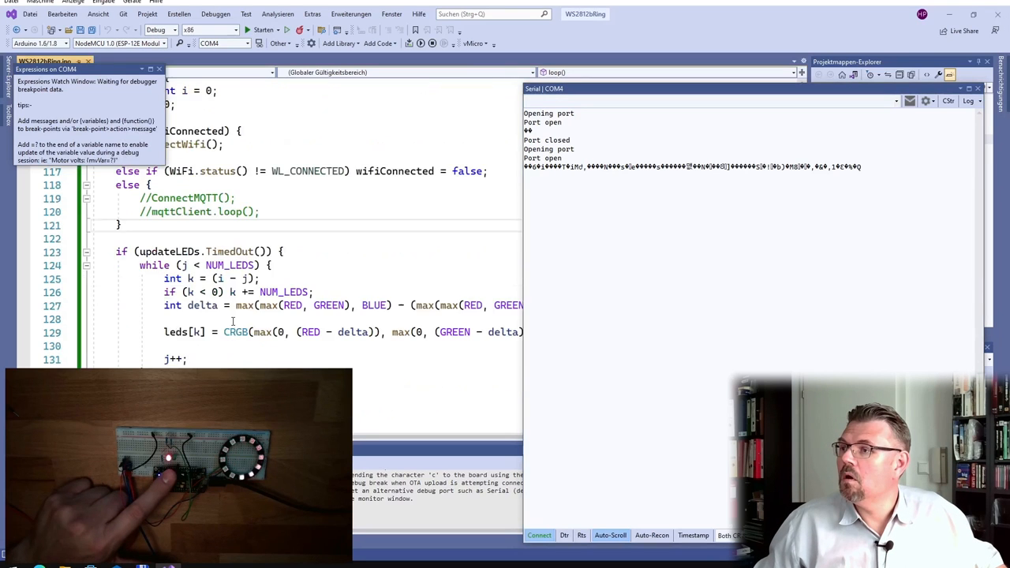
{"action": "scroll", "coordinate": [232, 316], "scroll_direction": "down", "scroll_amount": 3}
{"action": "scroll", "coordinate": [232, 319], "scroll_direction": "up", "scroll_amount": 3}
{"action": "scroll", "coordinate": [232, 319], "scroll_direction": "up", "scroll_amount": 3}
{"action": "scroll", "coordinate": [232, 319], "scroll_direction": "up", "scroll_amount": 3}
{"action": "scroll", "coordinate": [232, 320], "scroll_direction": "up", "scroll_amount": 3}
{"action": "scroll", "coordinate": [231, 300], "scroll_direction": "up", "scroll_amount": 3}
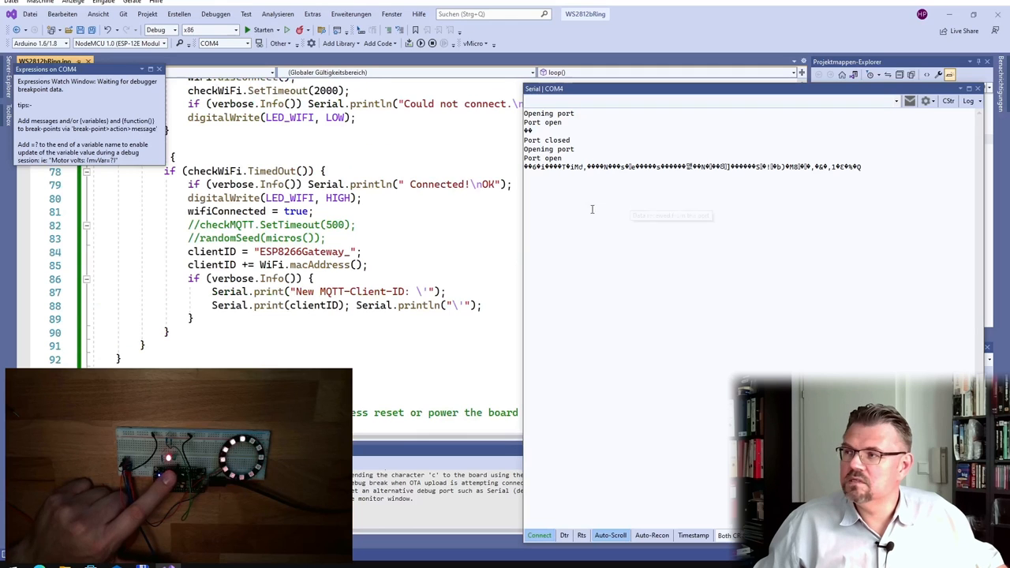
{"action": "scroll", "coordinate": [292, 339], "scroll_direction": "down", "scroll_amount": 3}
{"action": "scroll", "coordinate": [292, 339], "scroll_direction": "down", "scroll_amount": 3}
{"action": "scroll", "coordinate": [292, 339], "scroll_direction": "down", "scroll_amount": 3}
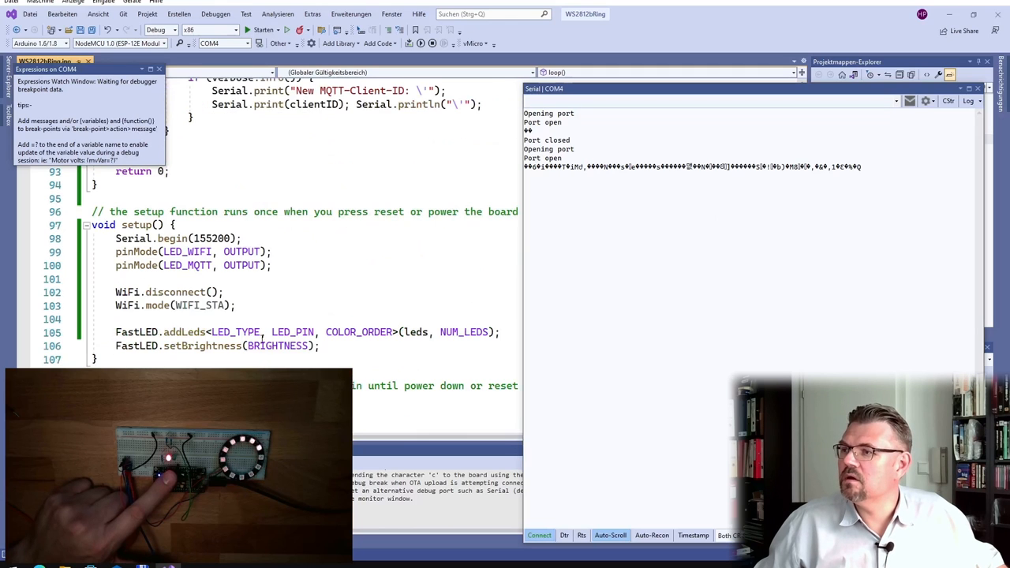
Correct Serial.begin to 115200 baud, build and upload, and float the Serial COM4 monitor.
{"action": "left_click", "coordinate": [208, 238]}
{"action": "key", "text": "BackSpace"}
{"action": "type", "text": "1"}
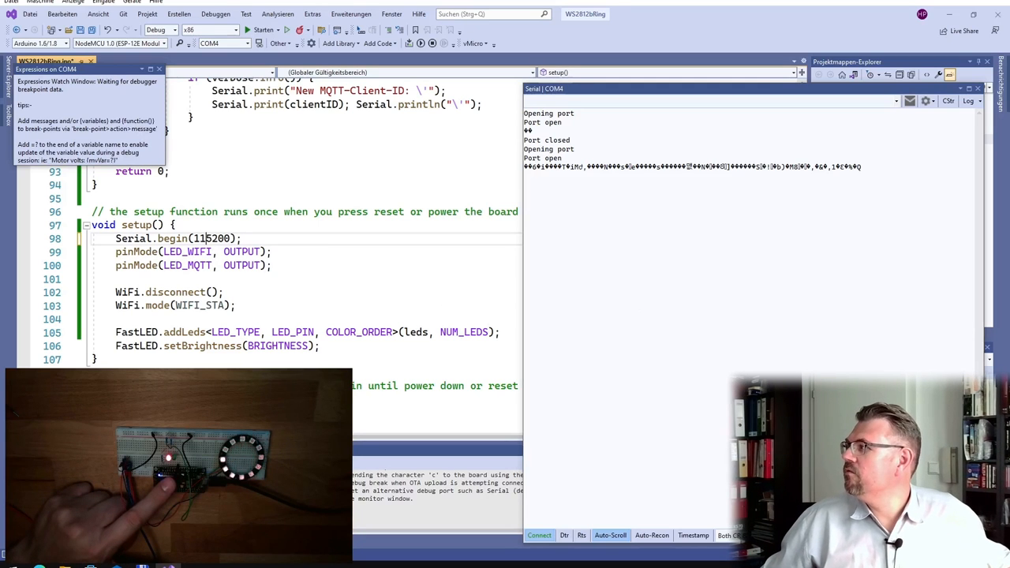
{"action": "left_click", "coordinate": [422, 45]}
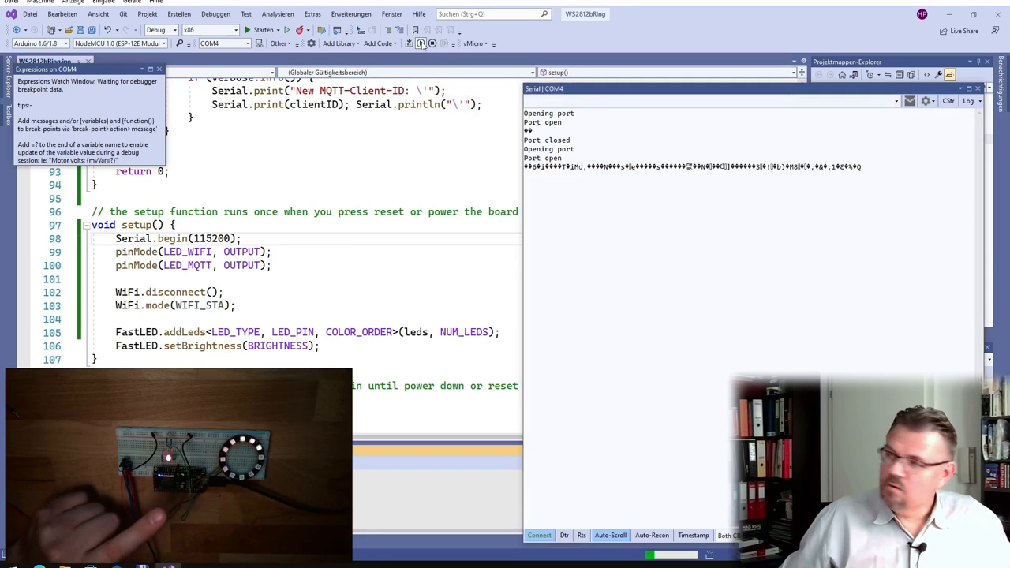
{"action": "left_click_drag", "start_coordinate": [611, 90], "coordinate": [471, 84]}
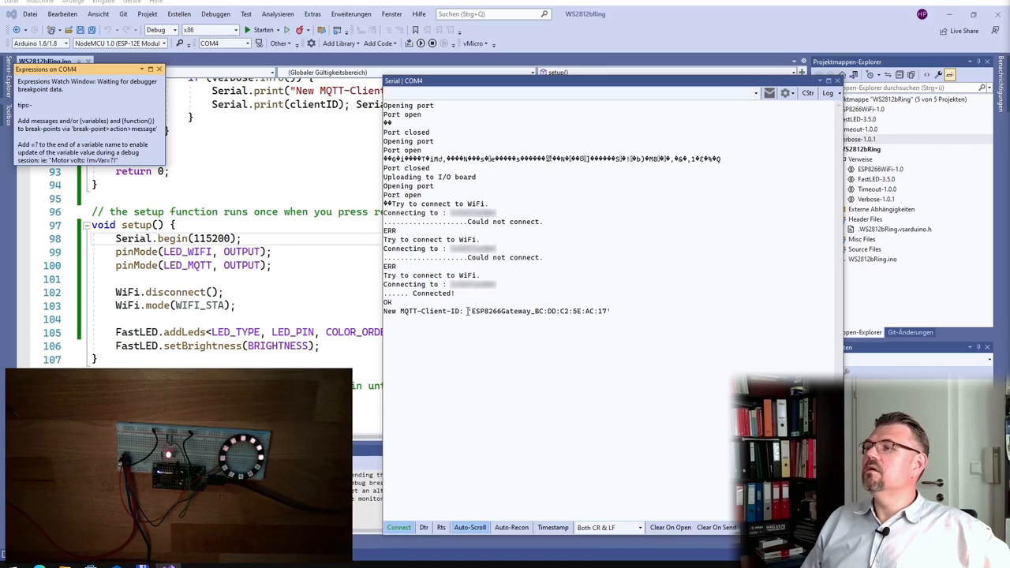
Select the printed MQTT client ID, move the Serial COM4 window, then close it.
{"action": "left_click_drag", "start_coordinate": [471, 310], "coordinate": [611, 310]}
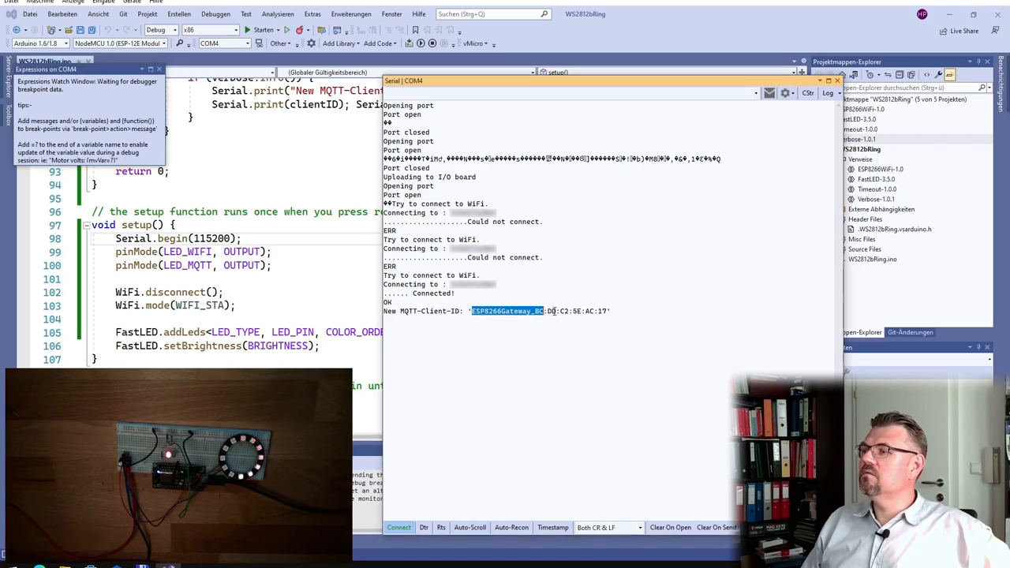
{"action": "left_click", "coordinate": [606, 331]}
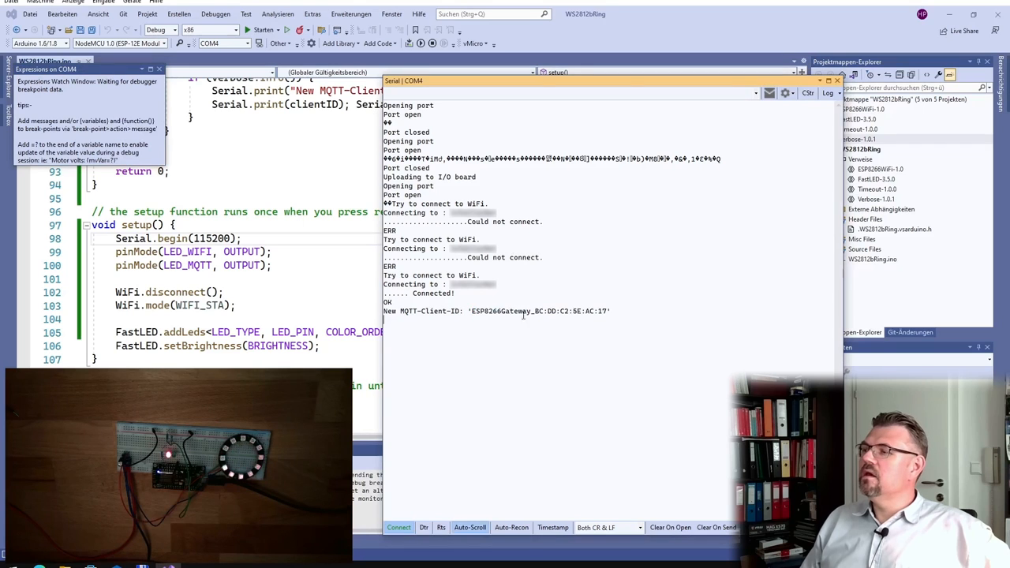
{"action": "left_click_drag", "start_coordinate": [604, 85], "coordinate": [563, 79]}
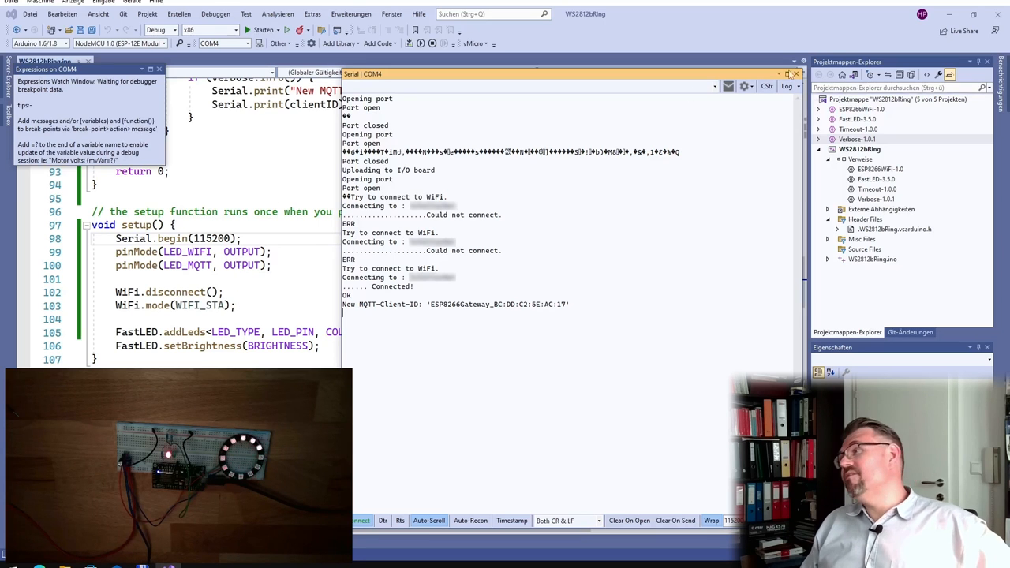
{"action": "left_click", "coordinate": [796, 73]}
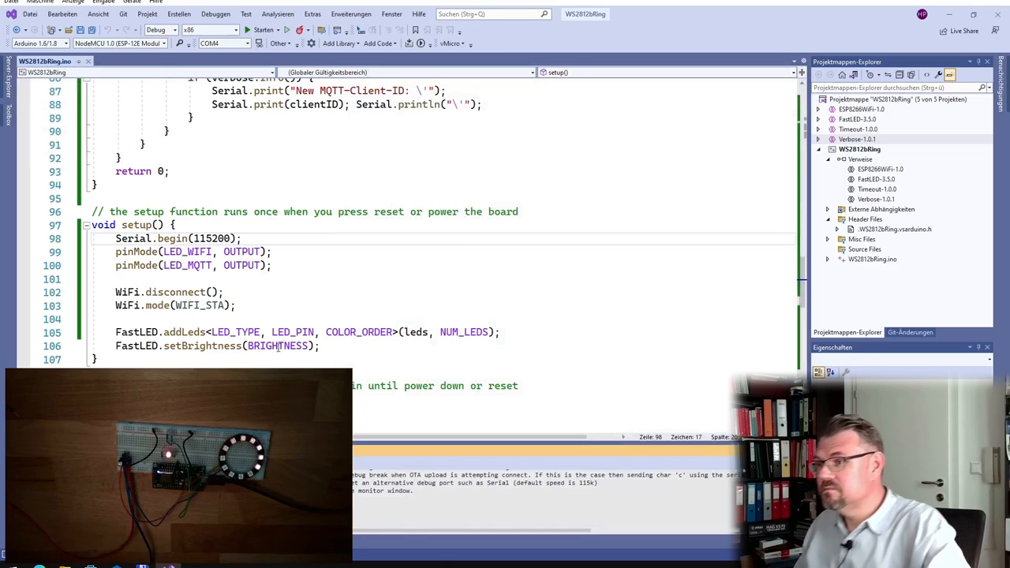
{"action": "scroll", "coordinate": [125, 297], "scroll_direction": "up", "scroll_amount": 5}
{"action": "scroll", "coordinate": [126, 292], "scroll_direction": "up", "scroll_amount": 5}
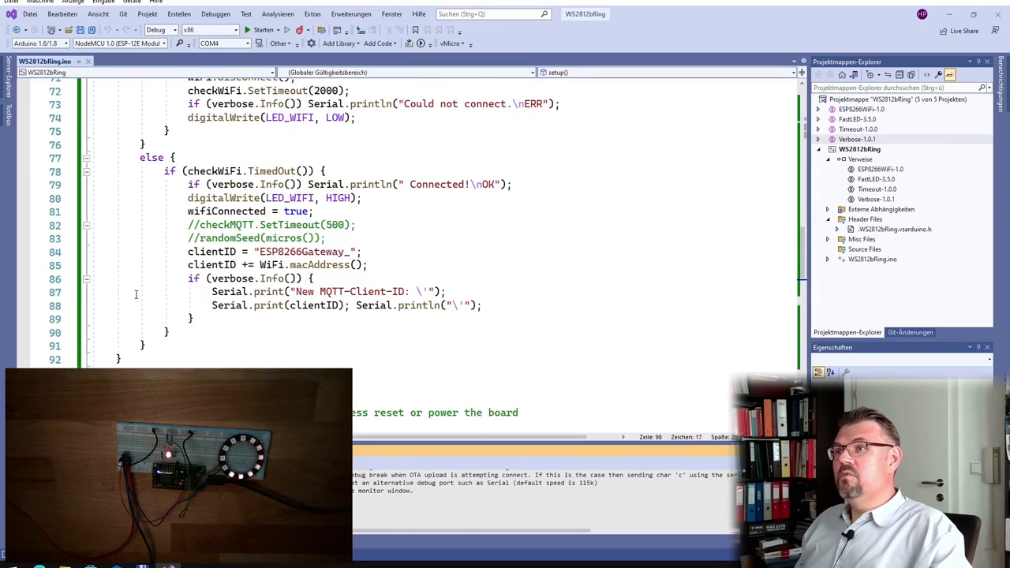
{"action": "scroll", "coordinate": [128, 290], "scroll_direction": "up", "scroll_amount": 5}
{"action": "scroll", "coordinate": [131, 289], "scroll_direction": "up", "scroll_amount": 3}
{"action": "scroll", "coordinate": [131, 289], "scroll_direction": "up", "scroll_amount": 4}
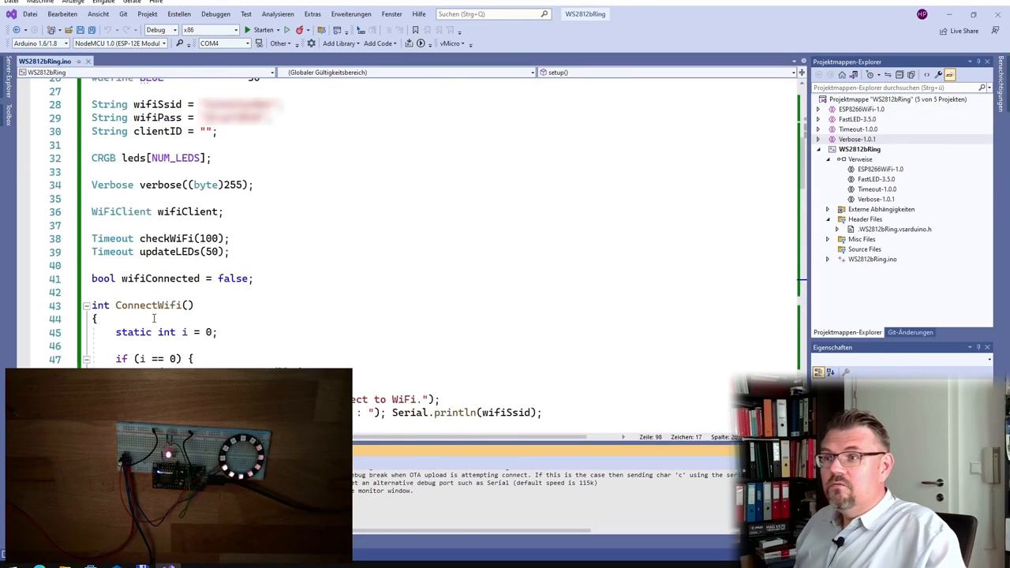
{"action": "scroll", "coordinate": [131, 289], "scroll_direction": "up", "scroll_amount": 2}
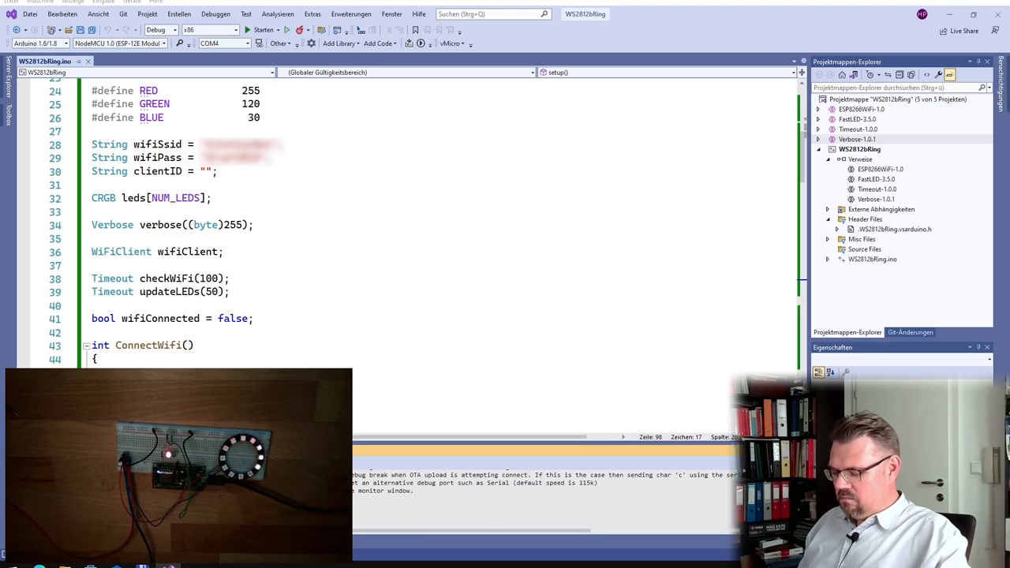
Paste MQTTBroker, userName and userPass String declarations above clientID, save, and collapse ConnectWifi.
{"action": "left_click", "coordinate": [272, 157]}
{"action": "key", "text": "ctrl+v"}
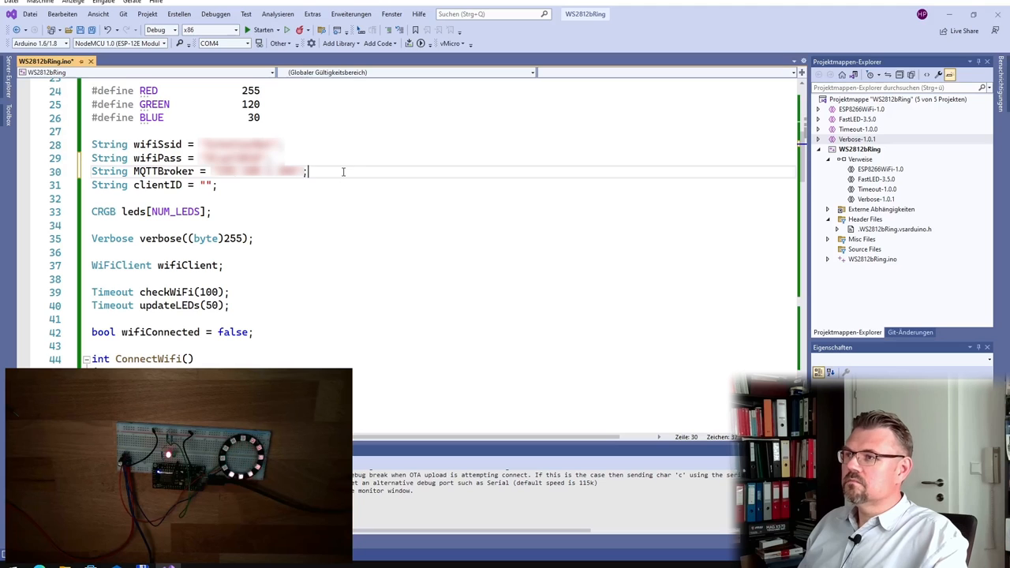
{"action": "key", "text": "Return"}
{"action": "key", "text": "ctrl+v"}
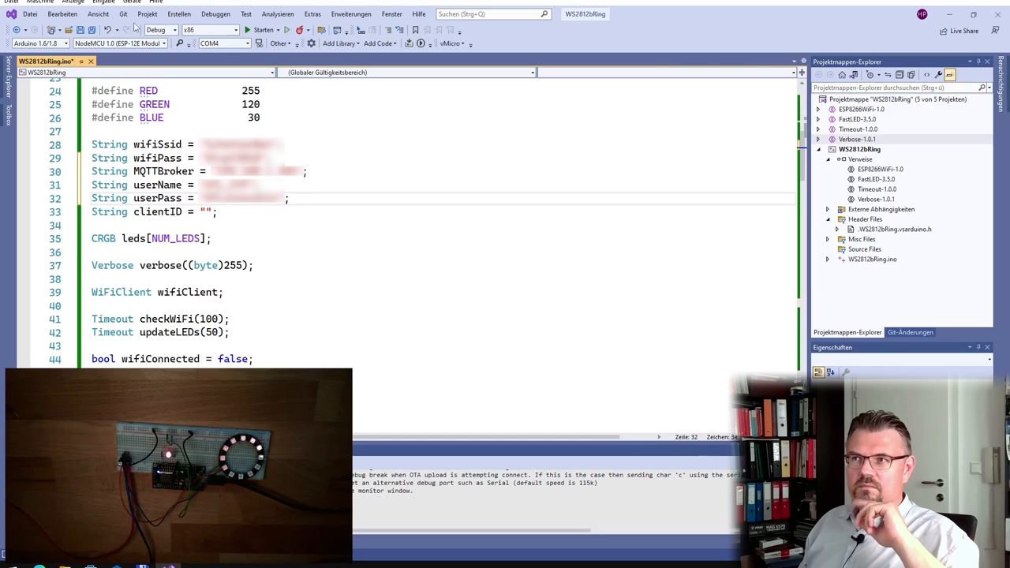
{"action": "left_click", "coordinate": [81, 30]}
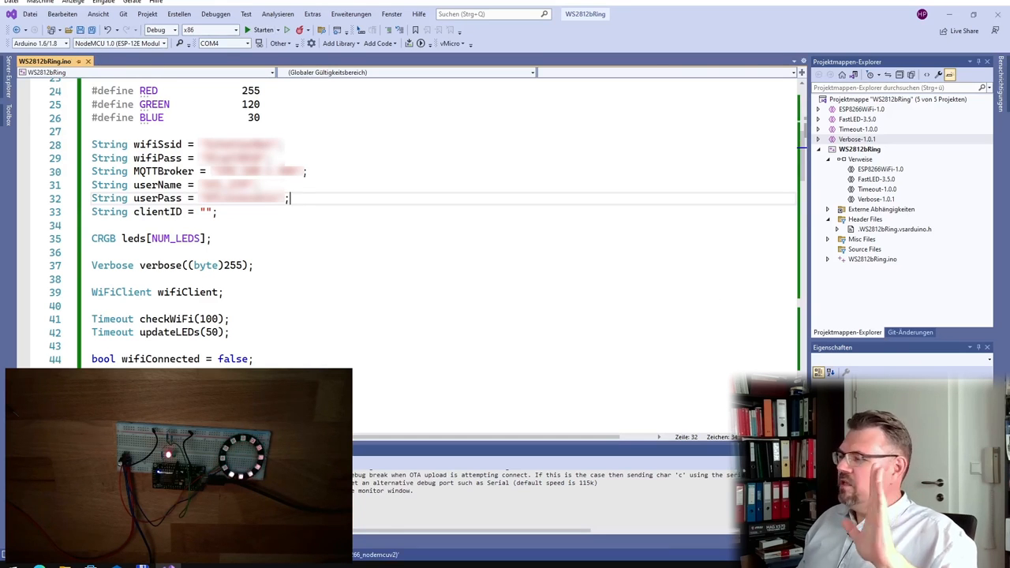
{"action": "scroll", "coordinate": [237, 252], "scroll_direction": "down", "scroll_amount": 5}
{"action": "scroll", "coordinate": [237, 252], "scroll_direction": "down", "scroll_amount": 5}
{"action": "scroll", "coordinate": [229, 264], "scroll_direction": "down", "scroll_amount": 6}
{"action": "scroll", "coordinate": [229, 264], "scroll_direction": "up", "scroll_amount": 3}
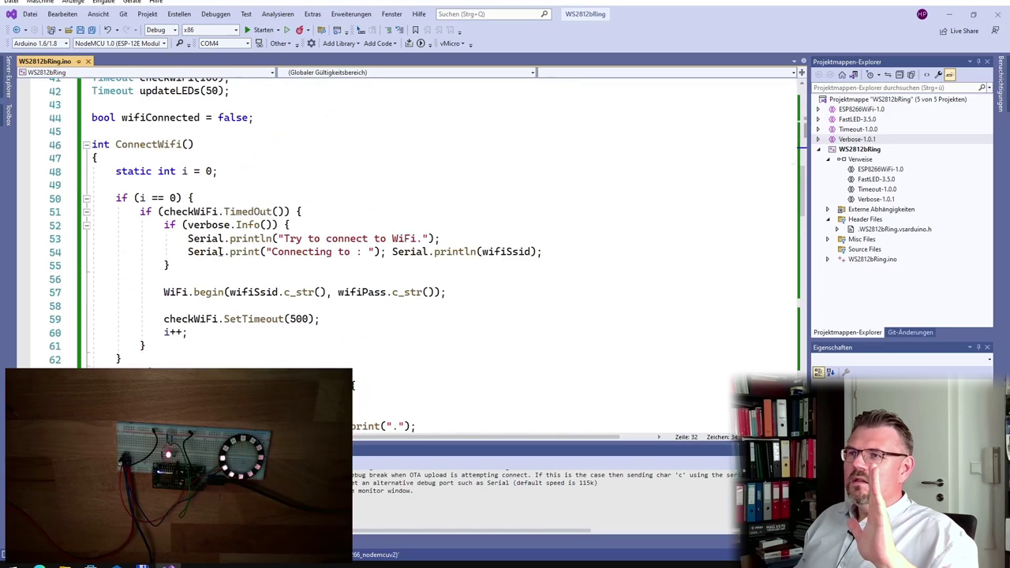
{"action": "left_click", "coordinate": [85, 144]}
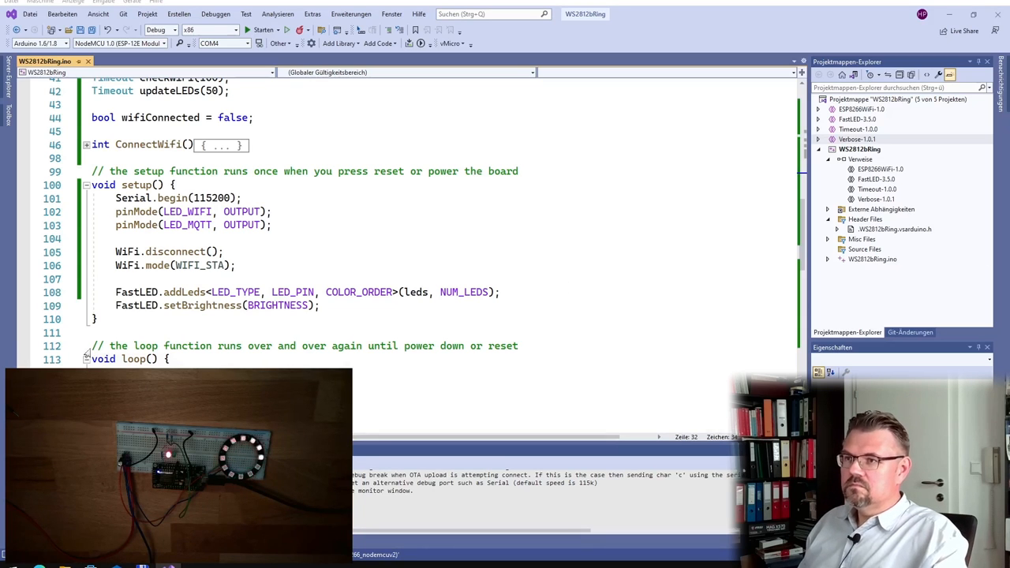
Paste the ConnectMQTT function below ConnectWifi and correct "Clikent-ID" to "Client-ID".
{"action": "left_click", "coordinate": [126, 319]}
{"action": "left_click", "coordinate": [128, 163]}
{"action": "key", "text": "Return"}
{"action": "key", "text": "Return"}
{"action": "scroll", "coordinate": [304, 246], "scroll_direction": "down", "scroll_amount": 12}
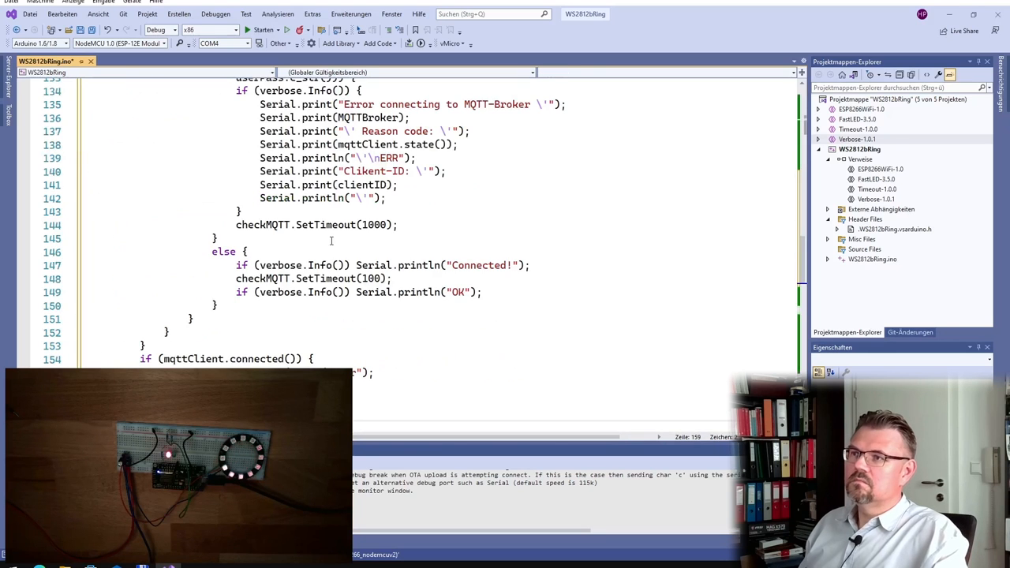
{"action": "scroll", "coordinate": [304, 246], "scroll_direction": "up", "scroll_amount": 4}
{"action": "scroll", "coordinate": [304, 246], "scroll_direction": "up", "scroll_amount": 4}
{"action": "scroll", "coordinate": [339, 276], "scroll_direction": "down", "scroll_amount": 4}
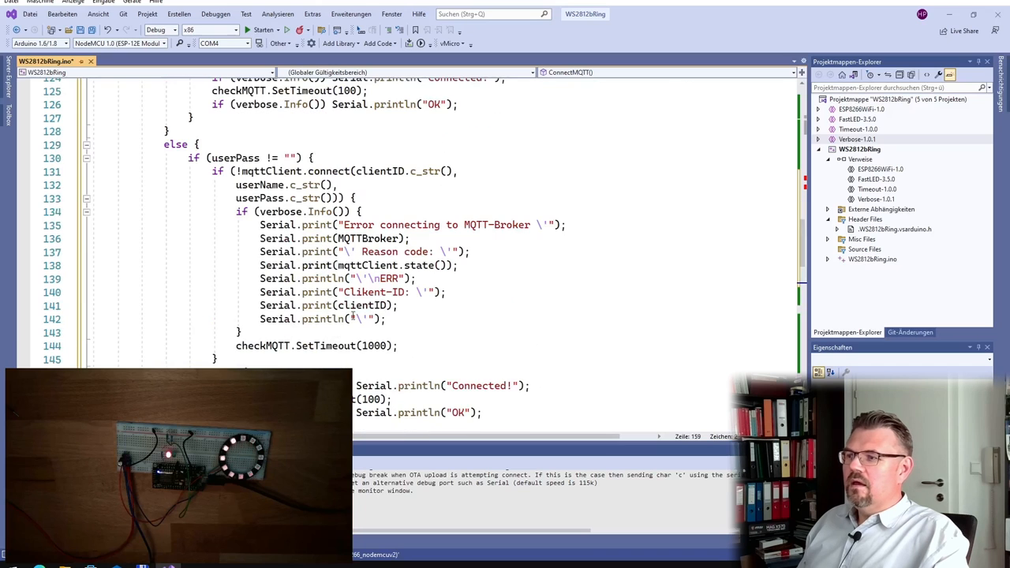
{"action": "left_click", "coordinate": [365, 292]}
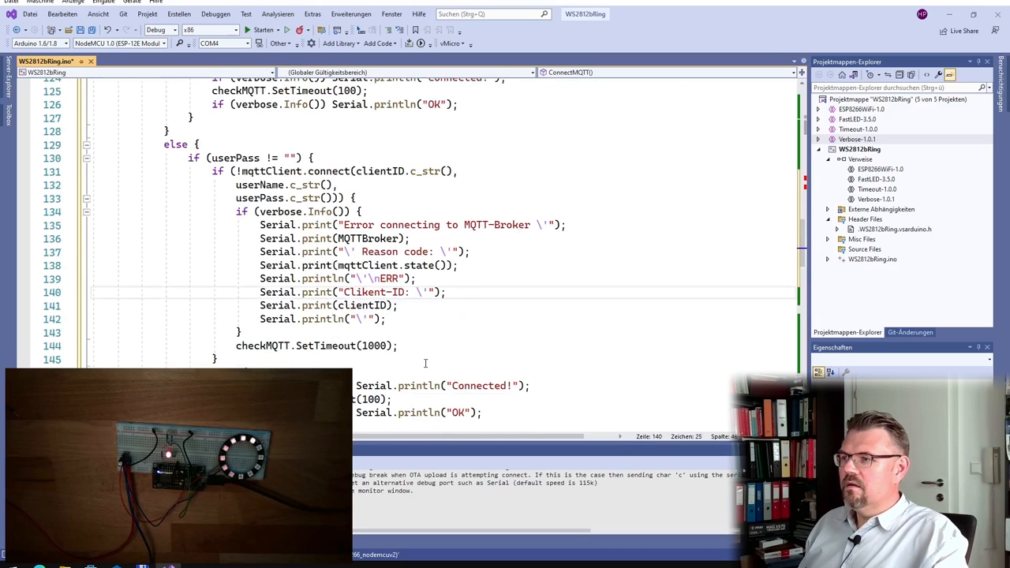
{"action": "key", "text": "Delete"}
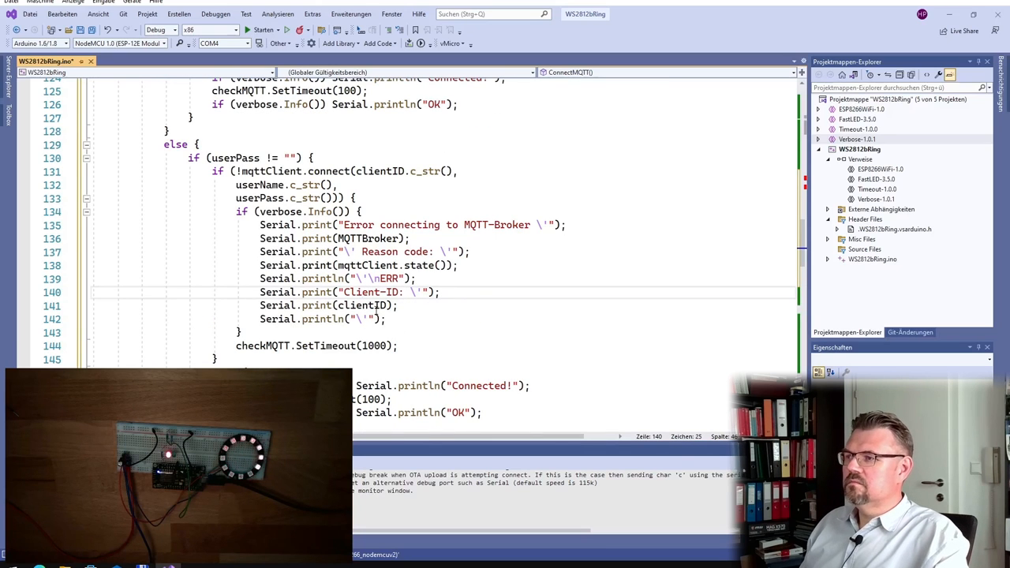
{"action": "scroll", "coordinate": [380, 300], "scroll_direction": "up", "scroll_amount": 10}
{"action": "scroll", "coordinate": [380, 301], "scroll_direction": "up", "scroll_amount": 3}
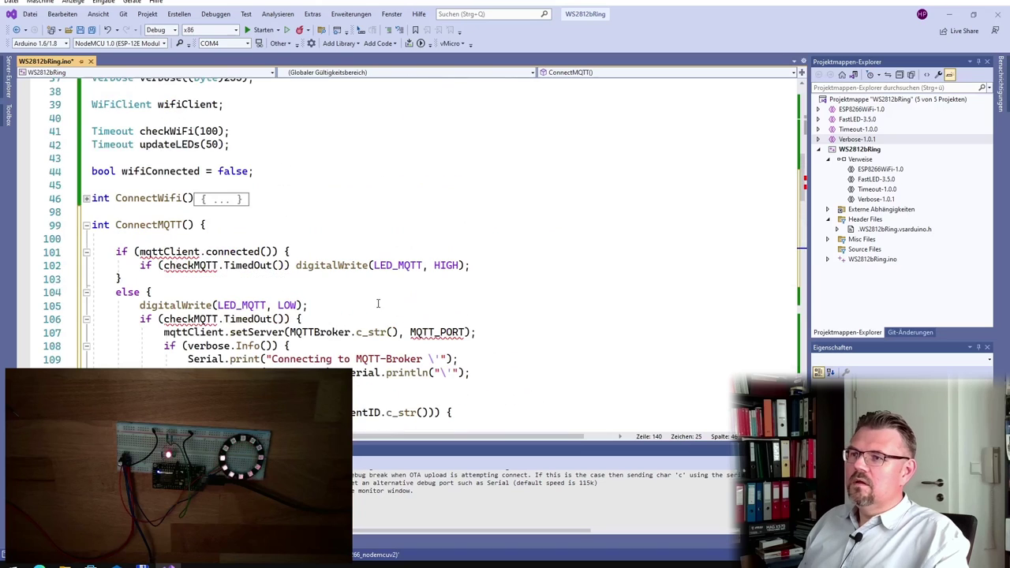
{"action": "left_click", "coordinate": [181, 251]}
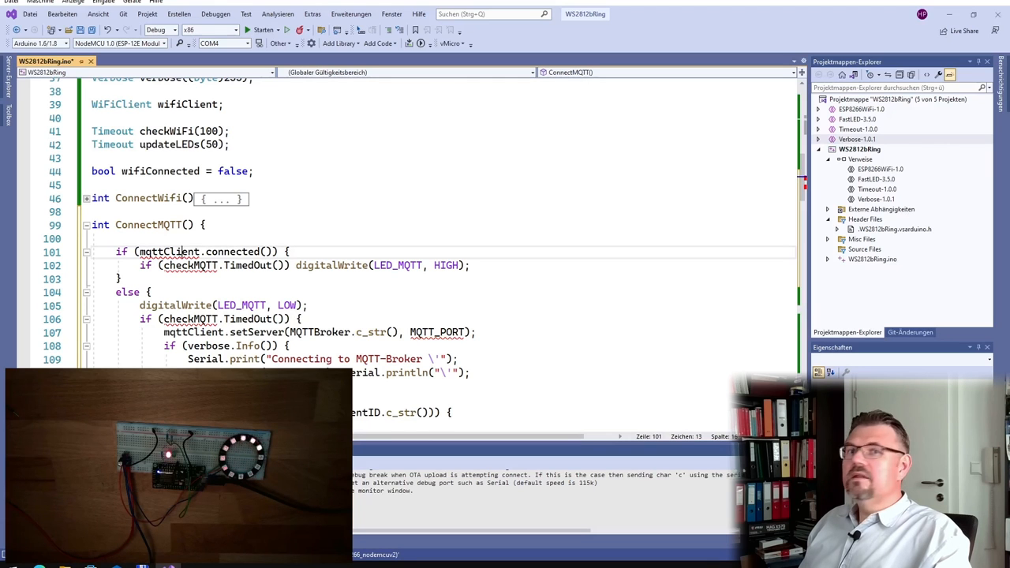
{"action": "scroll", "coordinate": [231, 238], "scroll_direction": "up", "scroll_amount": 5}
{"action": "scroll", "coordinate": [225, 233], "scroll_direction": "up", "scroll_amount": 5}
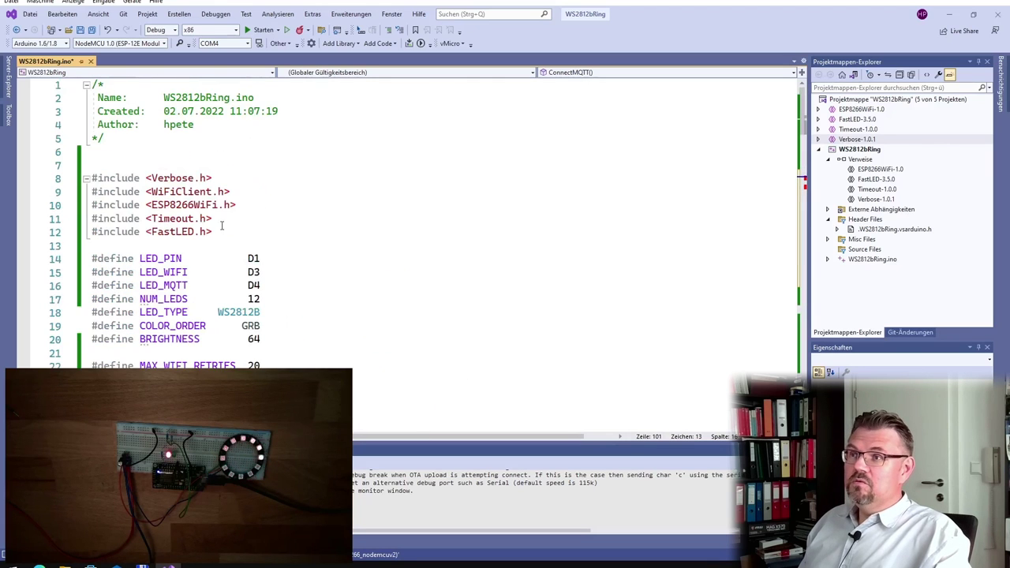
Add the user-installed PubSubClient 2.8 library via vMicro Add Library, inserting its include.
{"action": "left_click", "coordinate": [341, 43]}
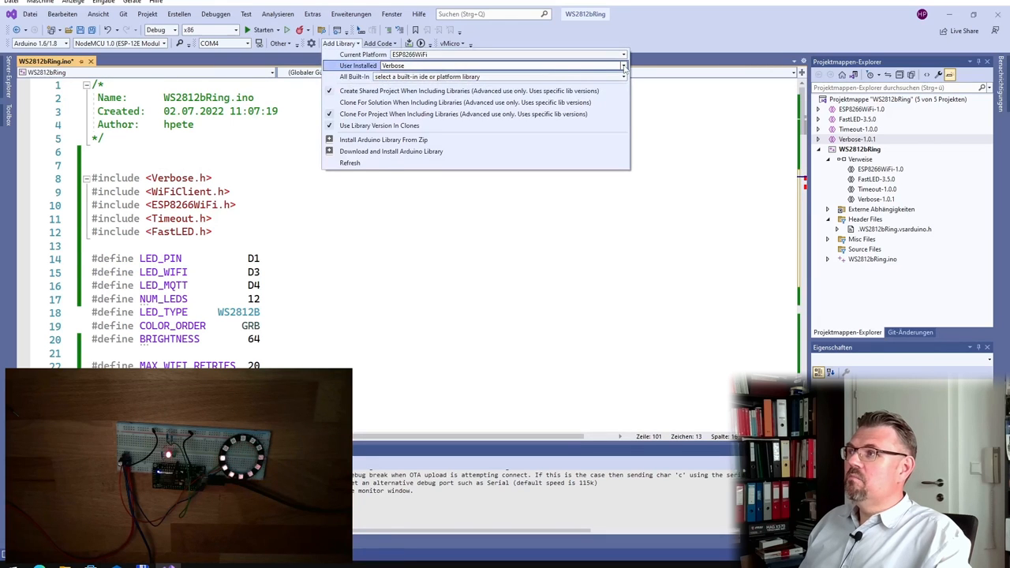
{"action": "left_click", "coordinate": [623, 67]}
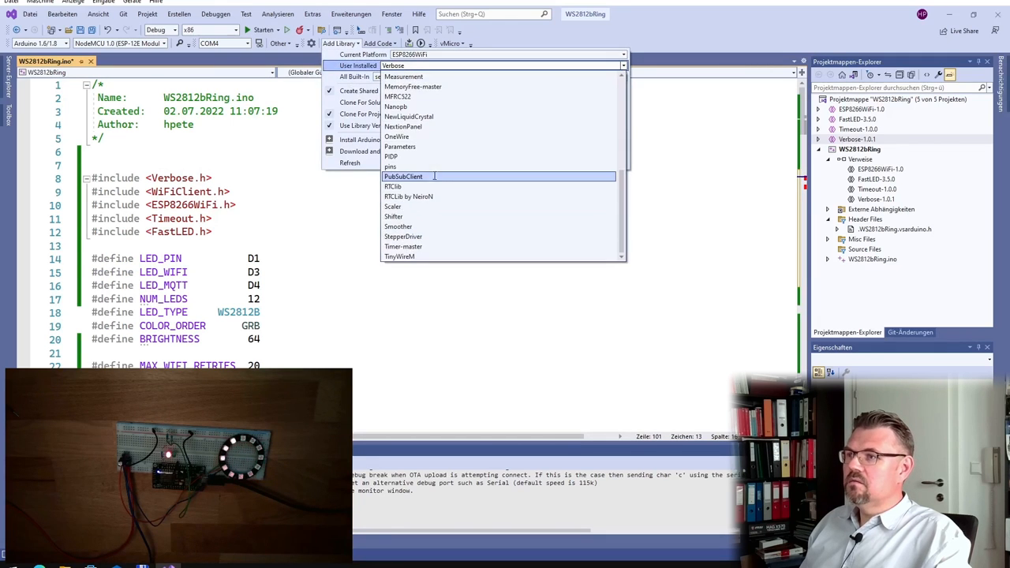
{"action": "left_click", "coordinate": [434, 175]}
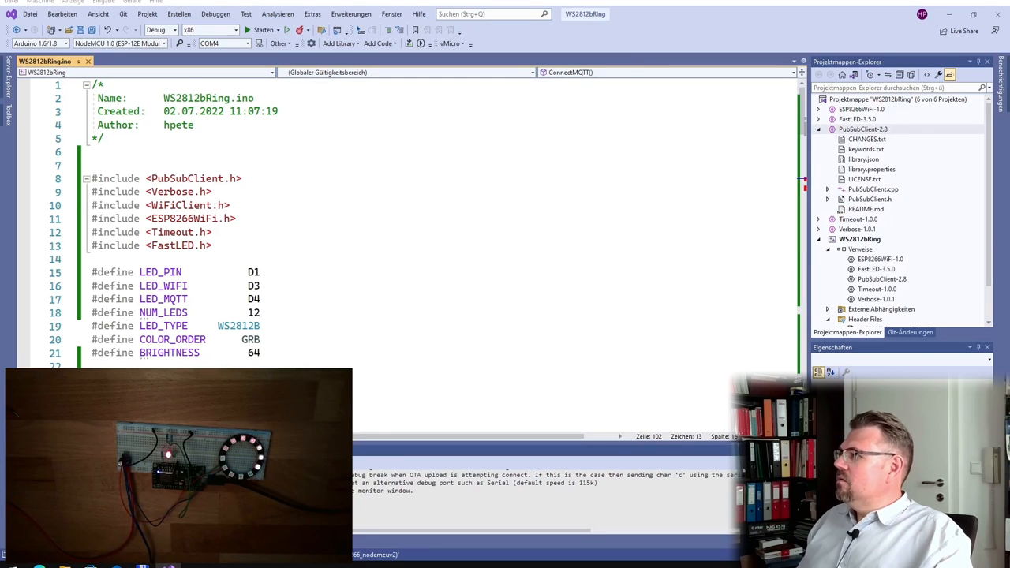
{"action": "scroll", "coordinate": [222, 309], "scroll_direction": "down", "scroll_amount": 5}
{"action": "scroll", "coordinate": [222, 310], "scroll_direction": "down", "scroll_amount": 5}
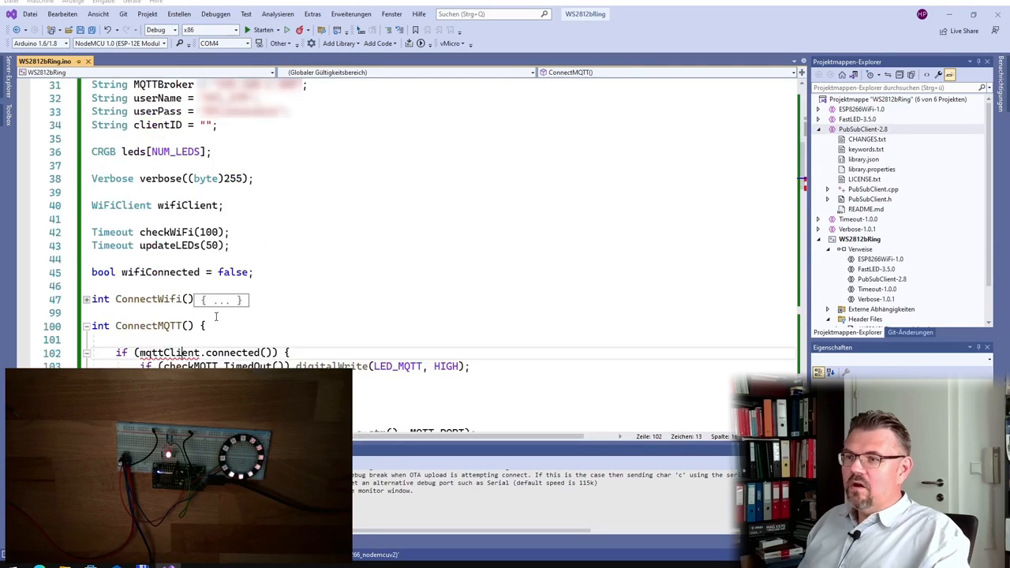
Declare 'PubSubClient mqttClient(wifiClient);' on a new line below the wifiClient declaration.
{"action": "left_click", "coordinate": [243, 209]}
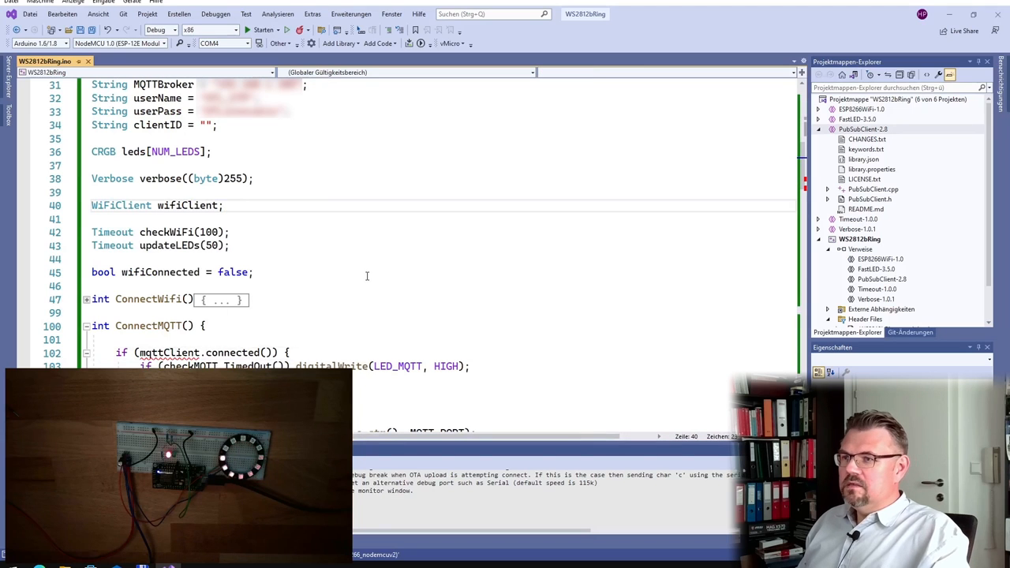
{"action": "key", "text": "Return"}
{"action": "type", "text": "PubSubClient mqttClient(wifiClient);"}
{"action": "double_click", "coordinate": [187, 205]}
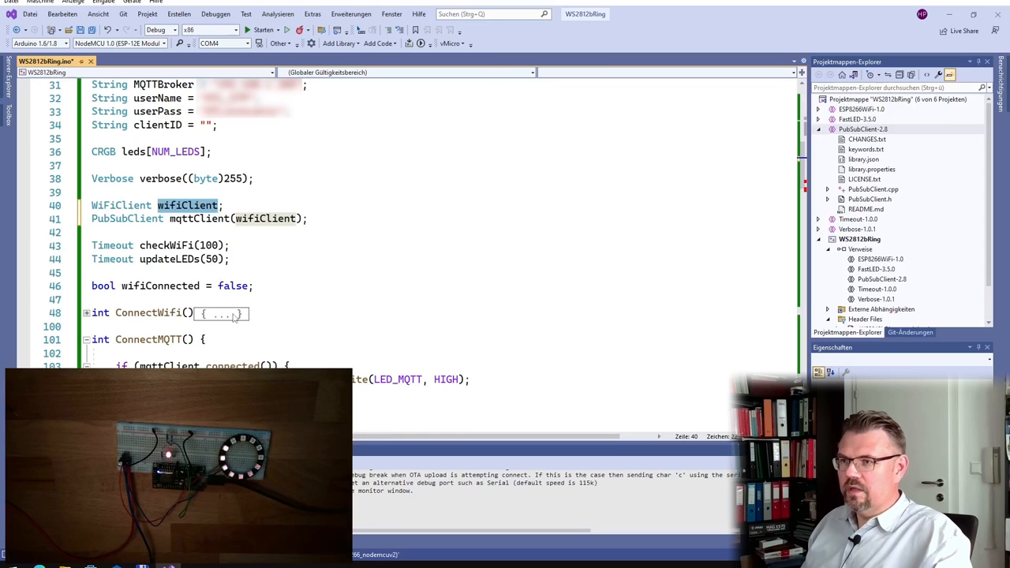
{"action": "left_click", "coordinate": [129, 221]}
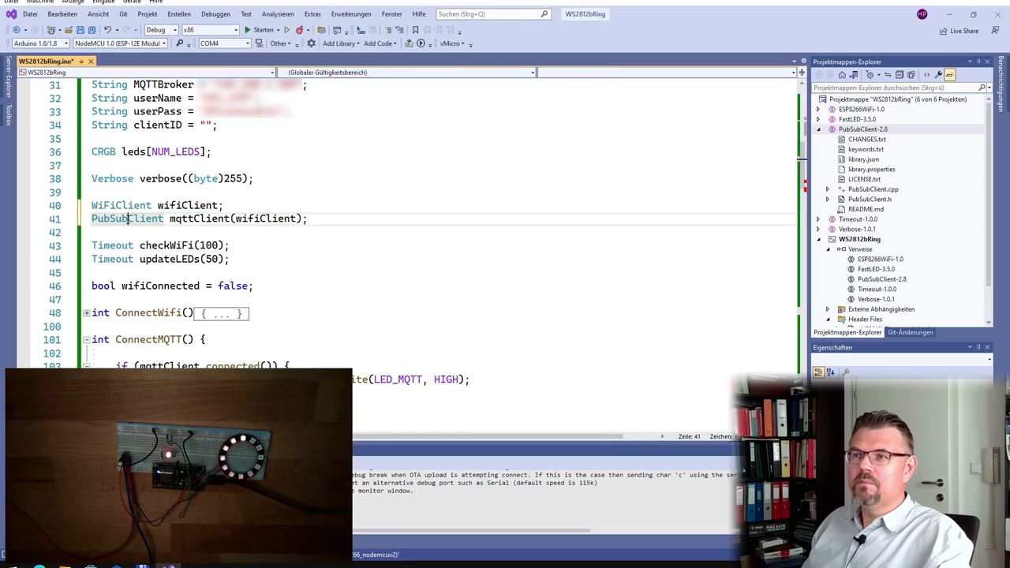
{"action": "scroll", "coordinate": [446, 321], "scroll_direction": "down", "scroll_amount": 3}
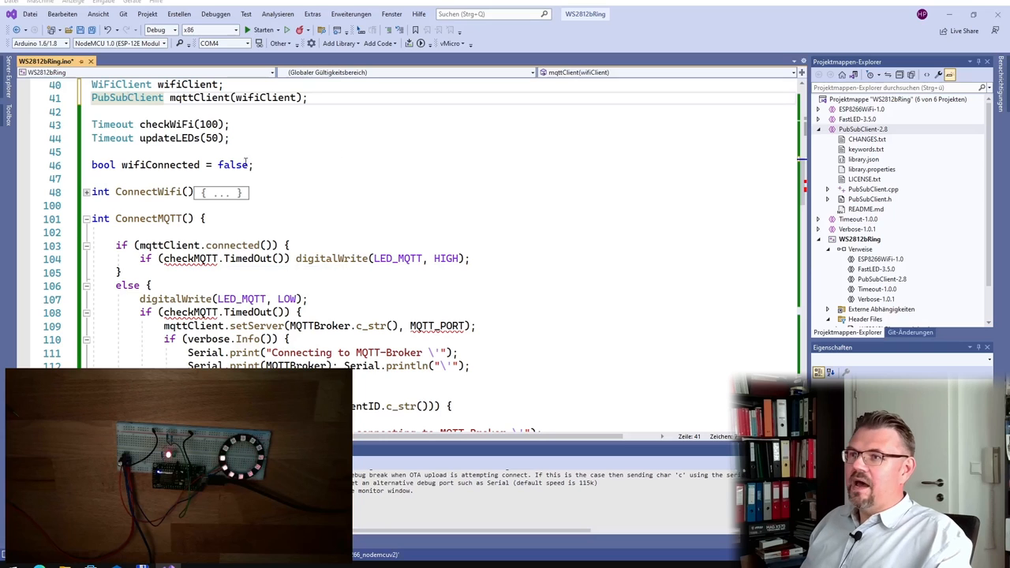
Add 'Timeout checkMQTT(100);' on a new line below the checkWiFi timeout.
{"action": "left_click", "coordinate": [233, 124]}
{"action": "key", "text": "Return"}
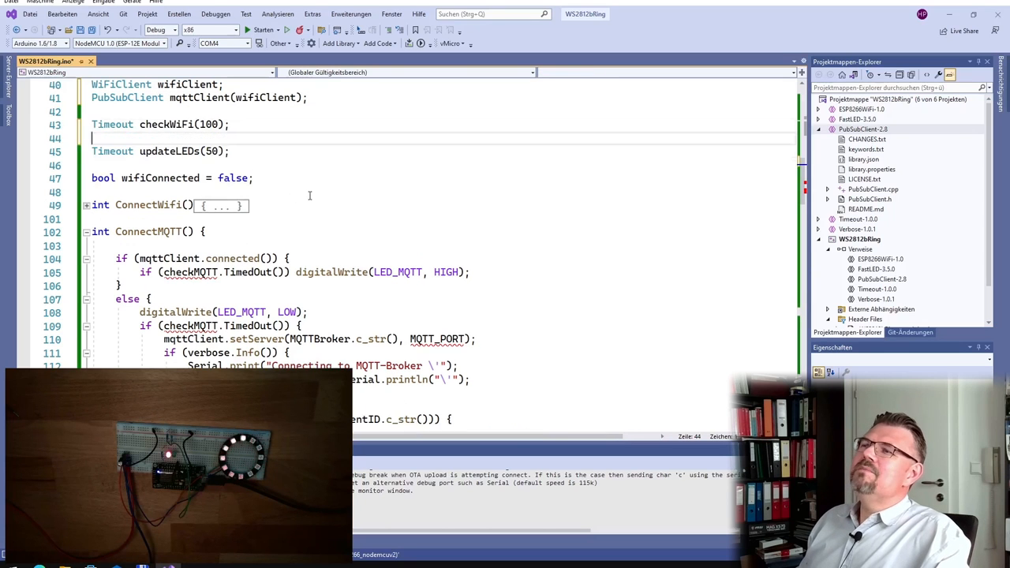
{"action": "type", "text": "Timeout checkMQTT(100);"}
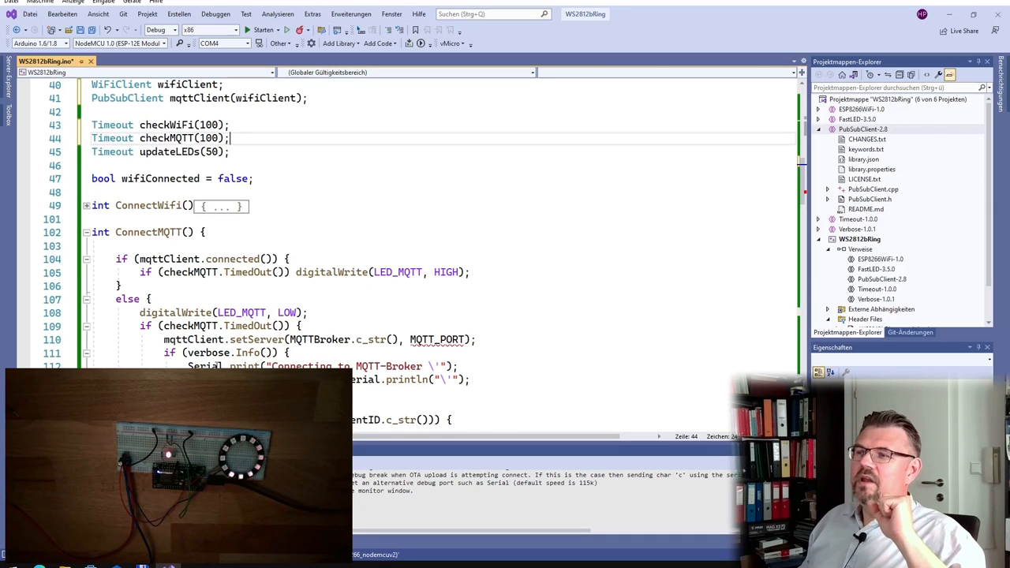
{"action": "left_click", "coordinate": [140, 258]}
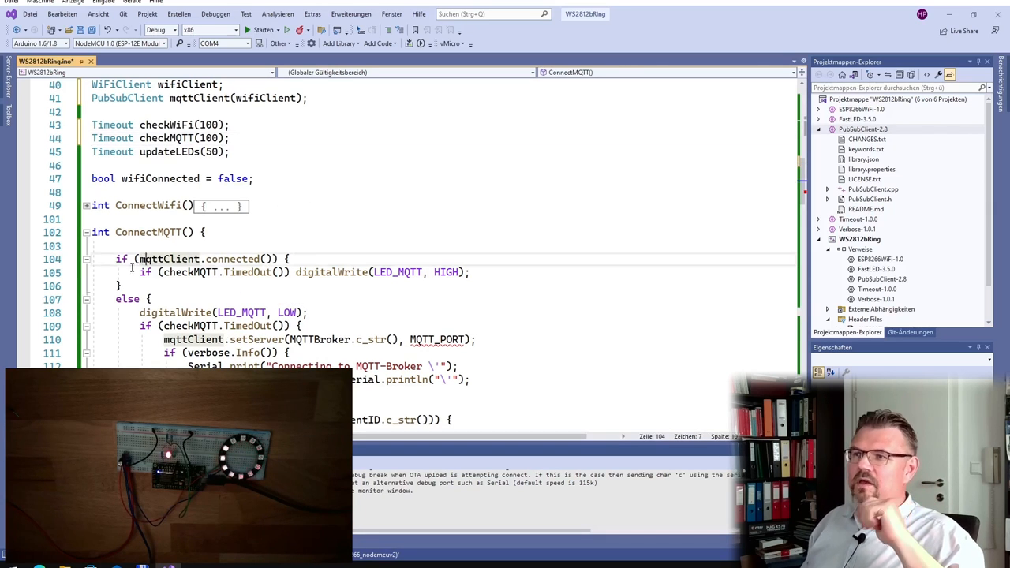
{"action": "scroll", "coordinate": [186, 298], "scroll_direction": "down", "scroll_amount": 3}
{"action": "scroll", "coordinate": [194, 257], "scroll_direction": "up", "scroll_amount": 2}
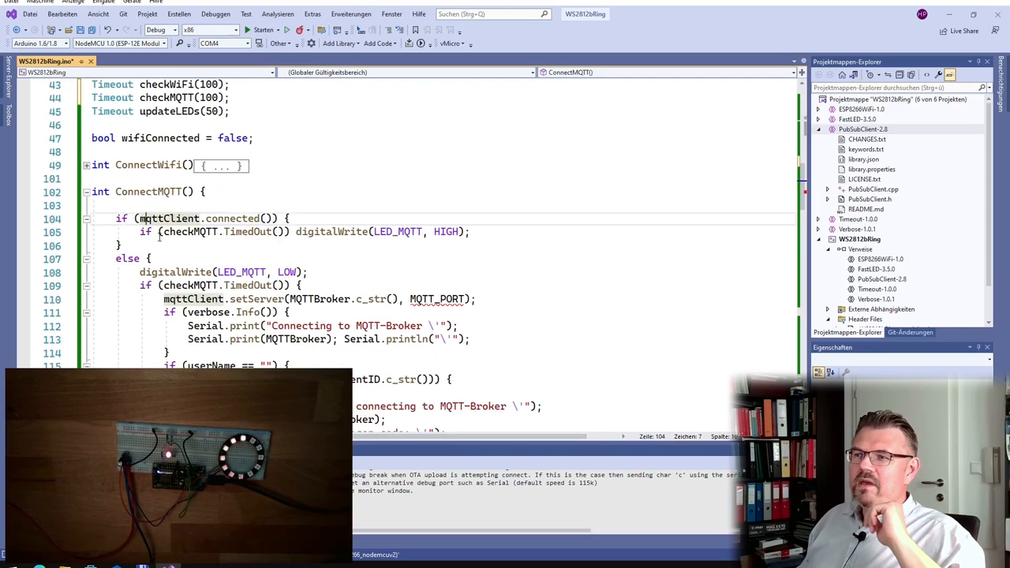
{"action": "mouse_move", "coordinate": [169, 218]}
{"action": "left_click", "coordinate": [278, 232]}
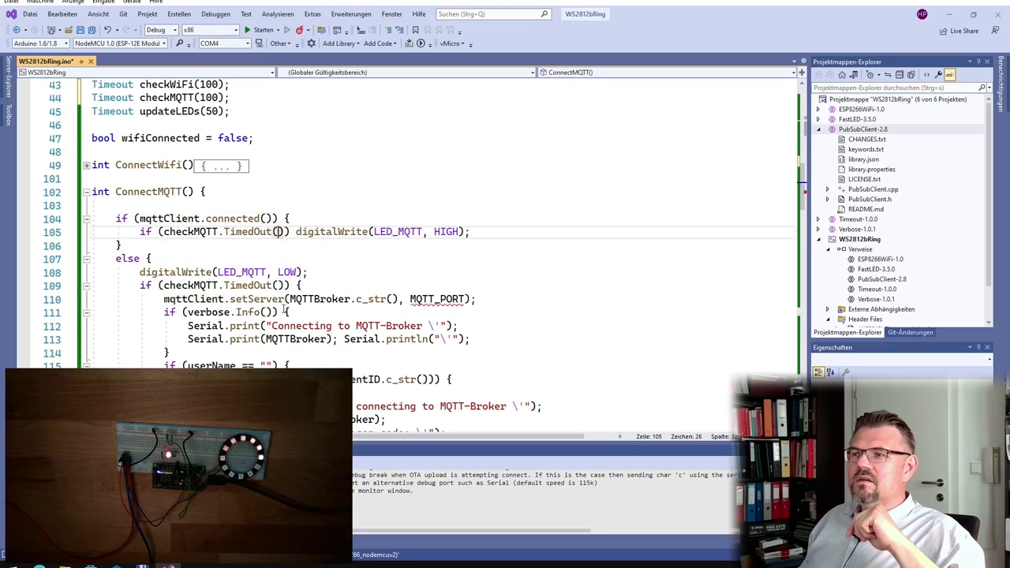
{"action": "left_click_drag", "start_coordinate": [163, 231], "coordinate": [291, 231]}
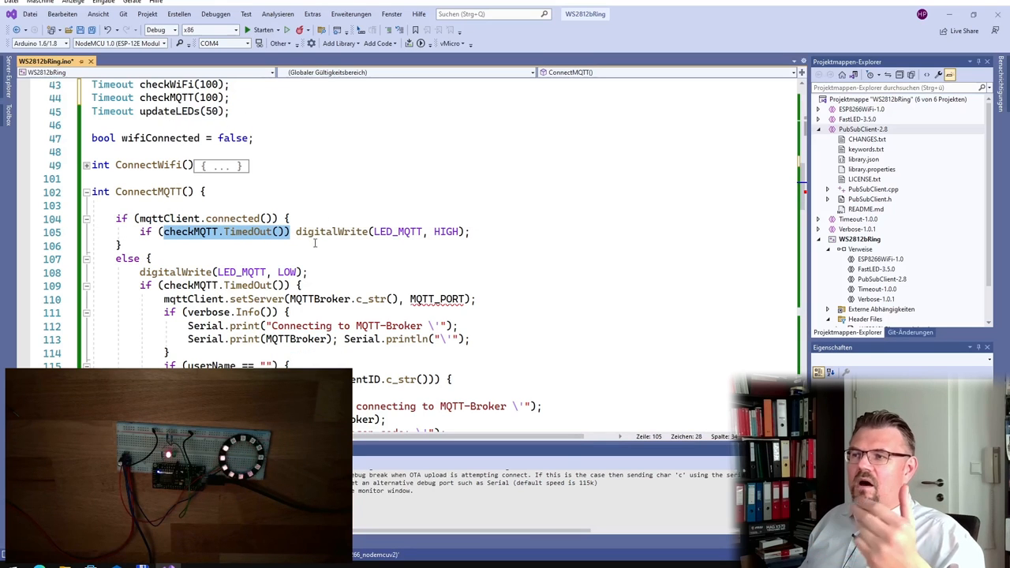
{"action": "mouse_move", "coordinate": [175, 272]}
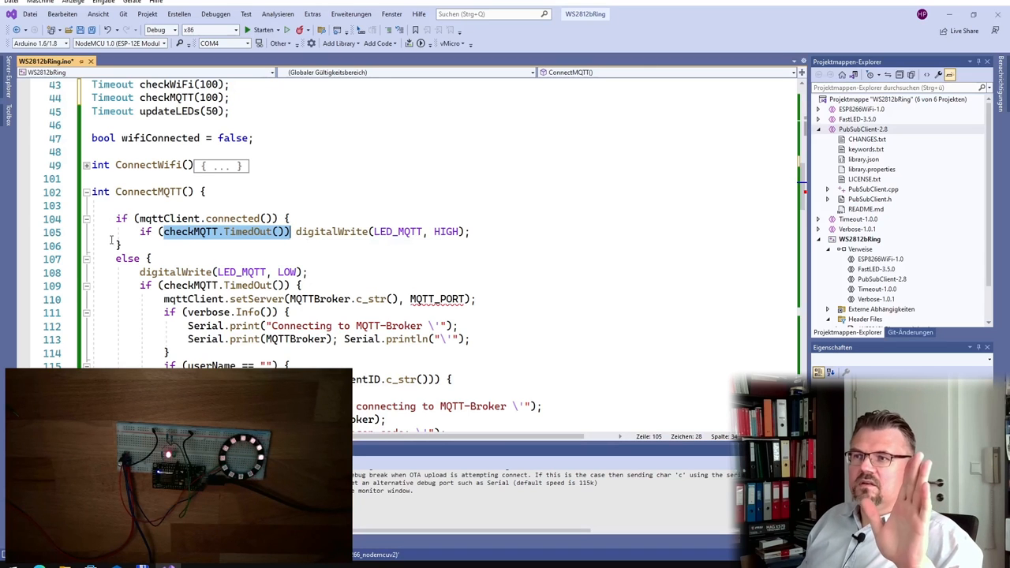
{"action": "mouse_move", "coordinate": [142, 272]}
{"action": "left_click_drag", "start_coordinate": [140, 272], "coordinate": [307, 272]}
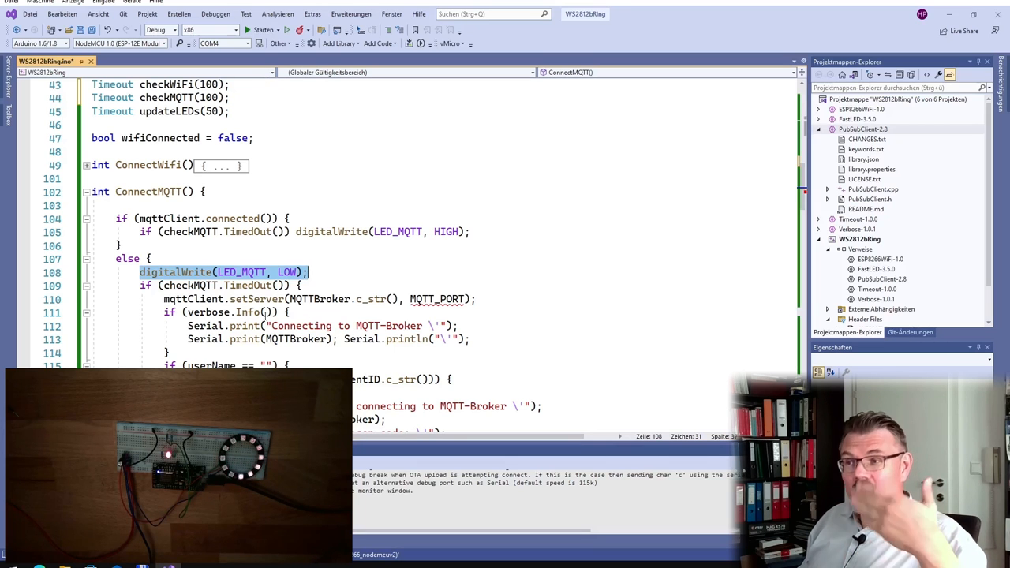
{"action": "scroll", "coordinate": [261, 311], "scroll_direction": "down", "scroll_amount": 2}
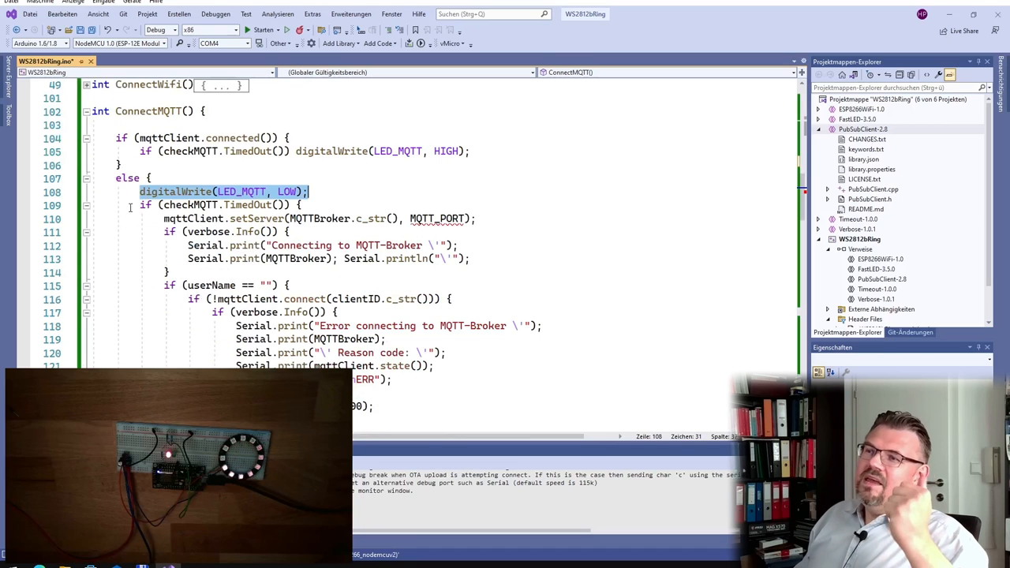
{"action": "left_click_drag", "start_coordinate": [138, 205], "coordinate": [307, 204]}
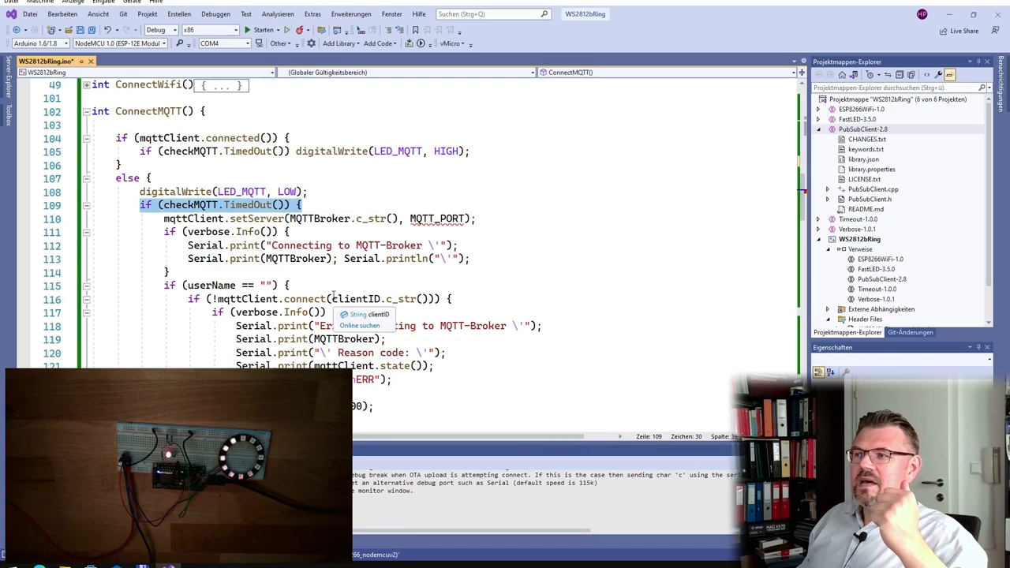
{"action": "left_click", "coordinate": [426, 219]}
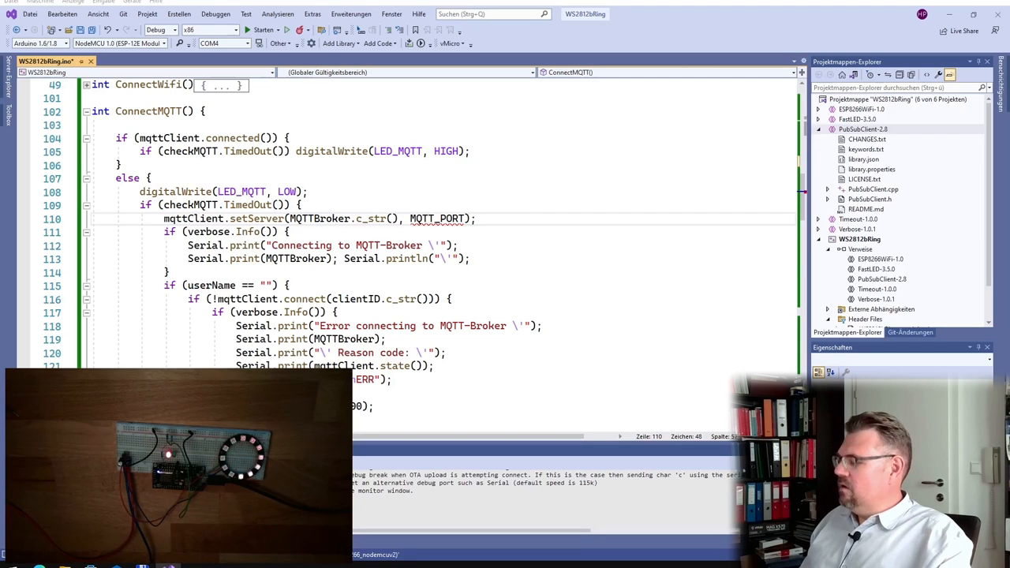
Add '#define MQTT_PORT 1883' below MAX_WIFI_RETRIES, correcting the port value to 1883.
{"action": "left_click", "coordinate": [182, 355]}
{"action": "scroll", "coordinate": [239, 357], "scroll_direction": "up", "scroll_amount": 10}
{"action": "scroll", "coordinate": [238, 356], "scroll_direction": "up", "scroll_amount": 5}
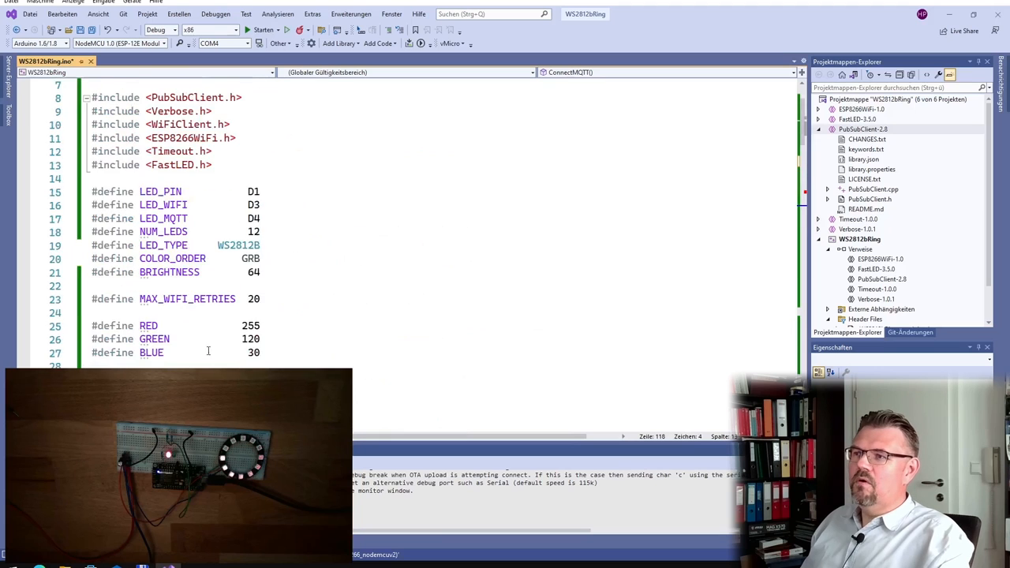
{"action": "scroll", "coordinate": [238, 357], "scroll_direction": "down", "scroll_amount": 3}
{"action": "left_click", "coordinate": [282, 180]}
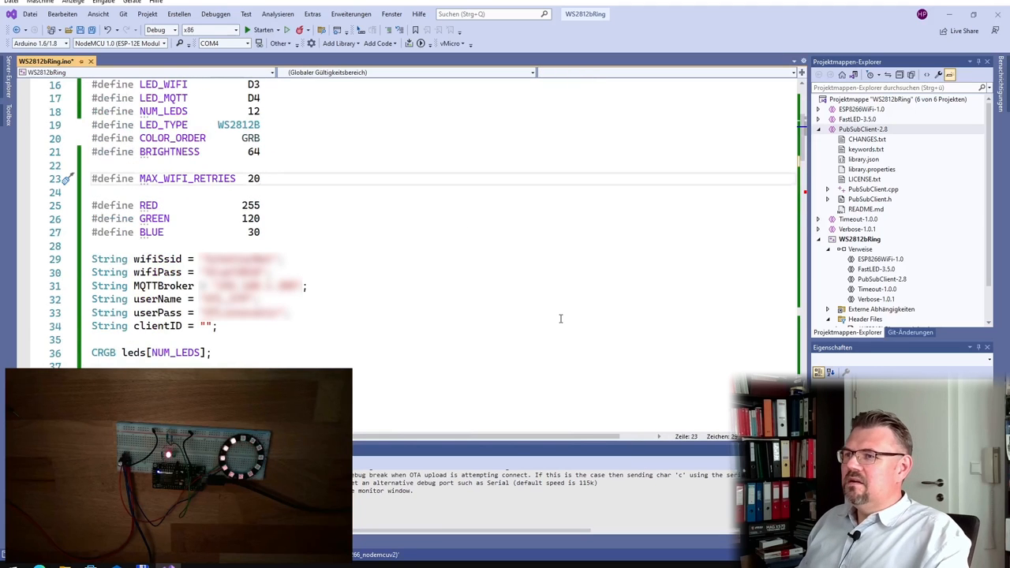
{"action": "key", "text": "Return"}
{"action": "type", "text": "#define MQTT_PORT       1883"}
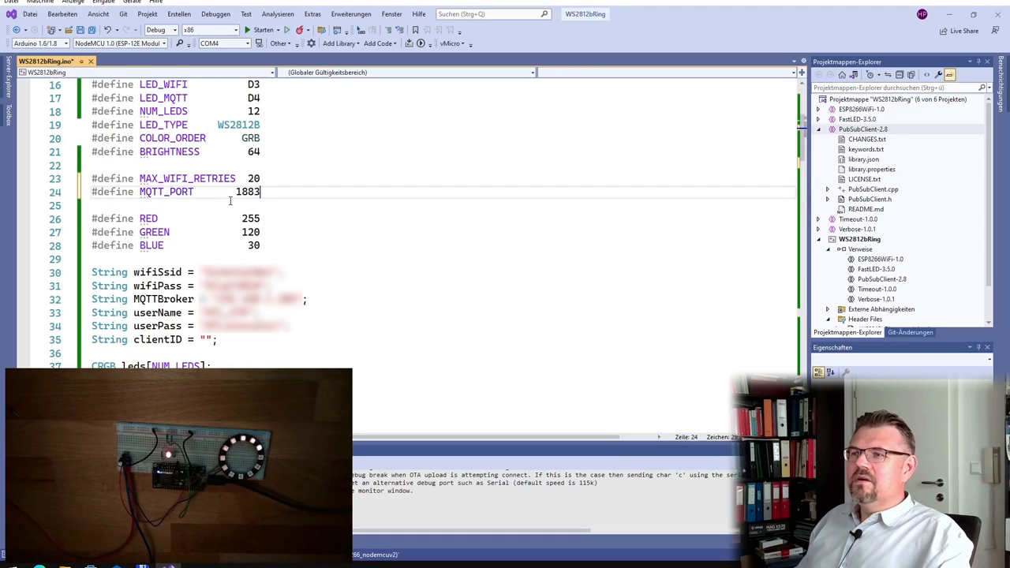
{"action": "left_click", "coordinate": [237, 192]}
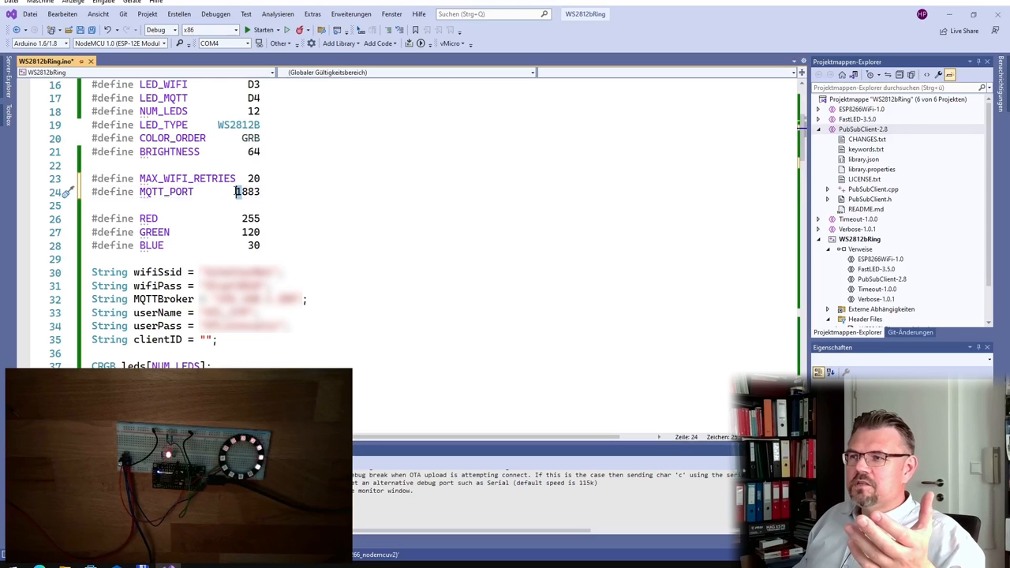
{"action": "type", "text": "8"}
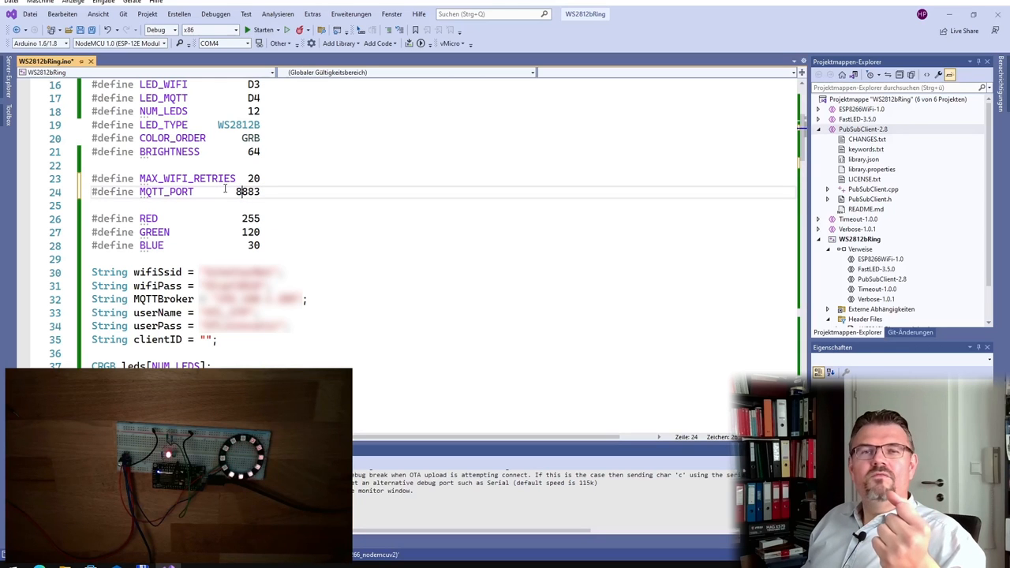
{"action": "key", "text": "BackSpace"}
{"action": "type", "text": "1"}
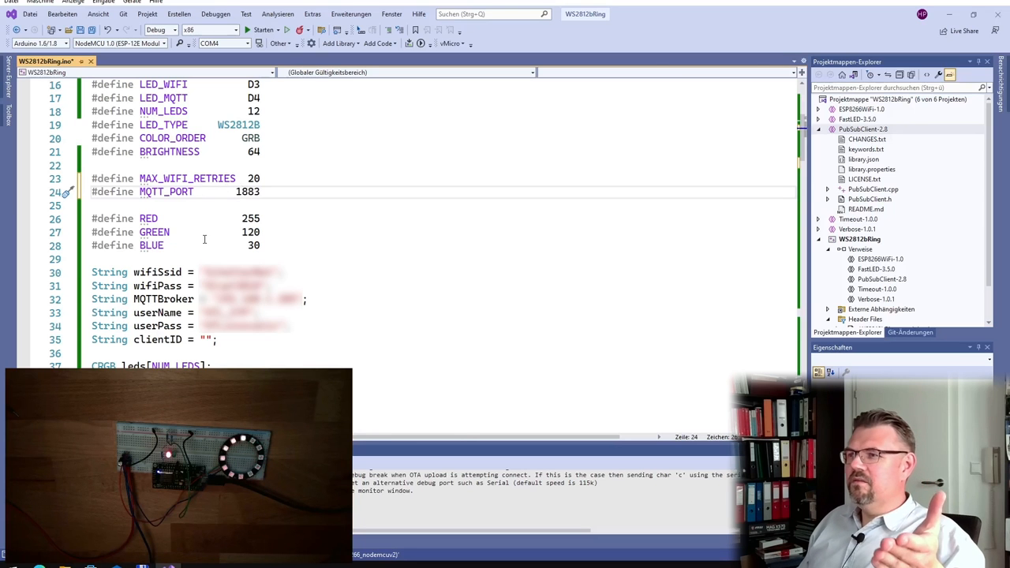
{"action": "scroll", "coordinate": [204, 239], "scroll_direction": "down", "scroll_amount": 8}
{"action": "scroll", "coordinate": [204, 239], "scroll_direction": "down", "scroll_amount": 3}
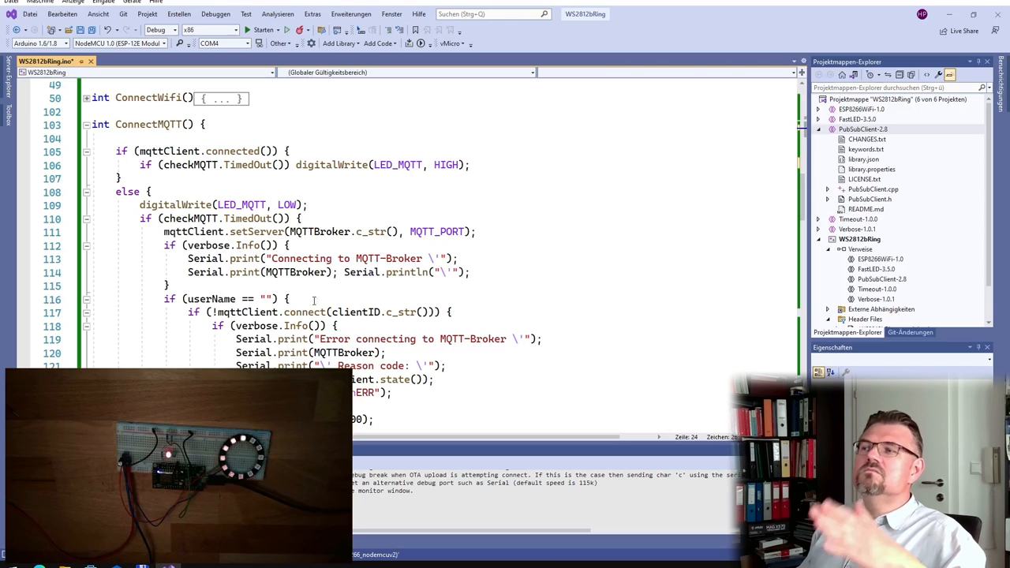
{"action": "scroll", "coordinate": [288, 298], "scroll_direction": "down", "scroll_amount": 3}
{"action": "scroll", "coordinate": [288, 299], "scroll_direction": "down", "scroll_amount": 3}
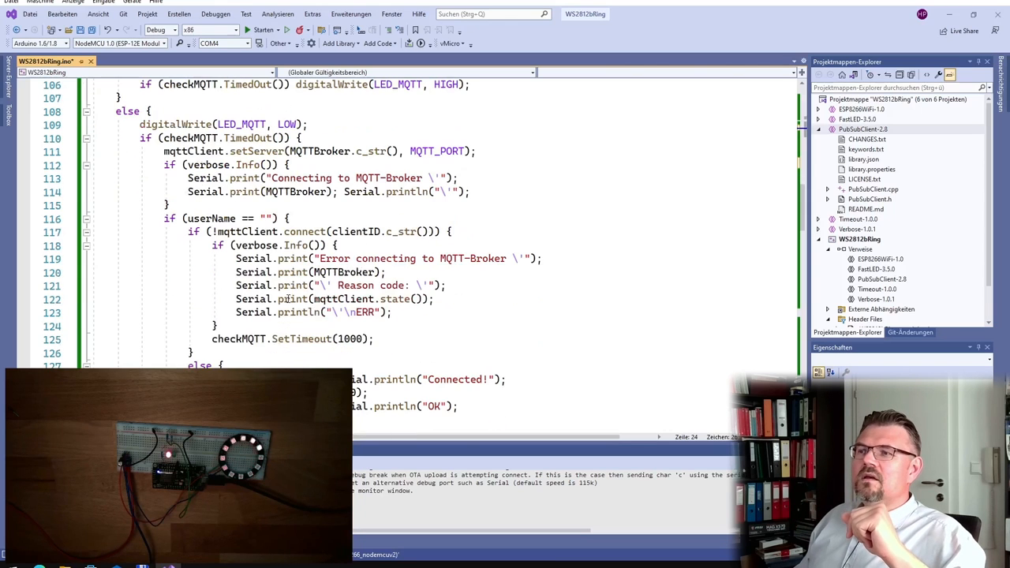
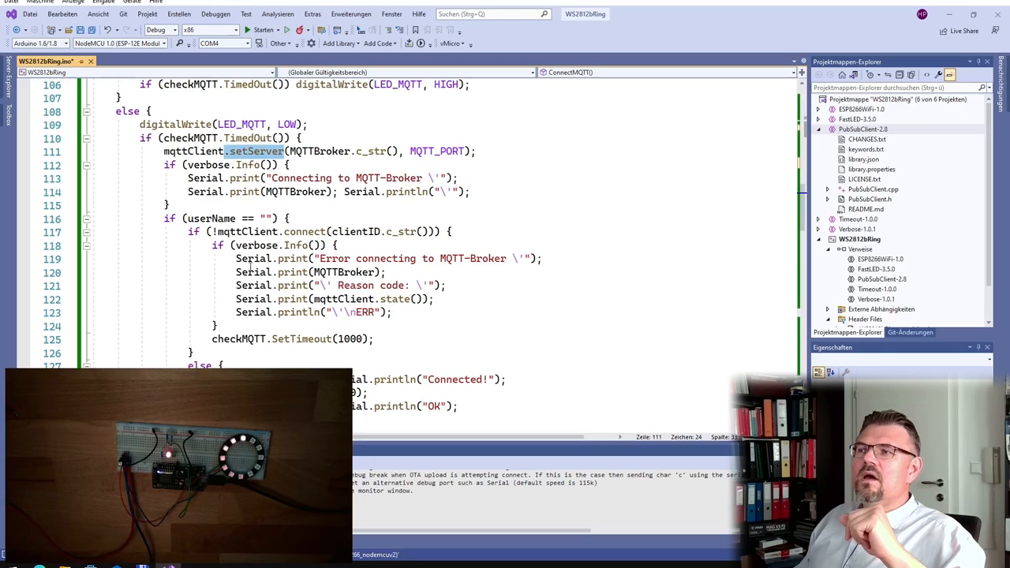
Review ConnectMQTT's userName/userPass conditions and the clientID, userName, userPass connect arguments.
{"action": "left_click_drag", "start_coordinate": [164, 218], "coordinate": [278, 218]}
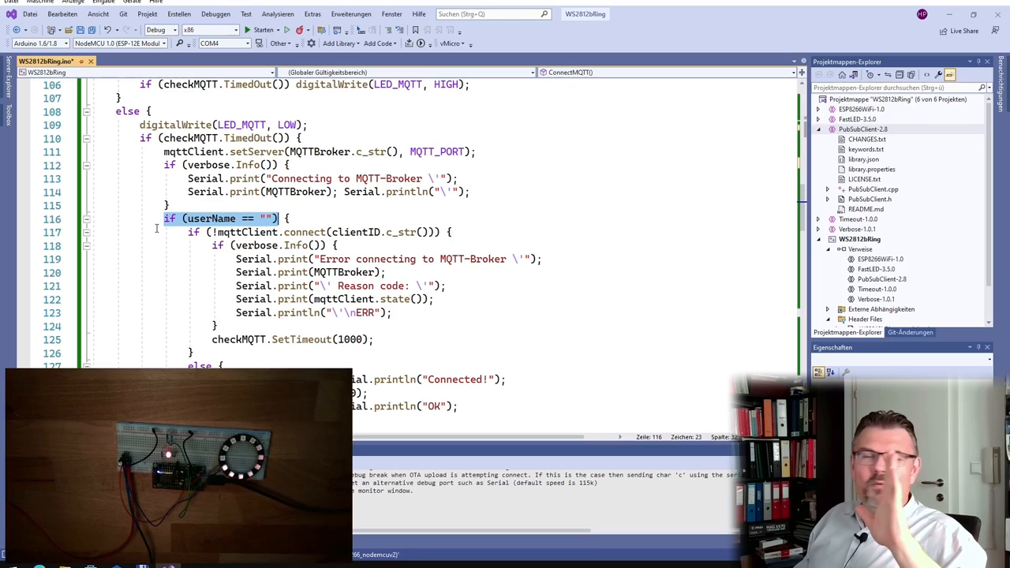
{"action": "left_click", "coordinate": [237, 231]}
{"action": "mouse_move", "coordinate": [356, 231]}
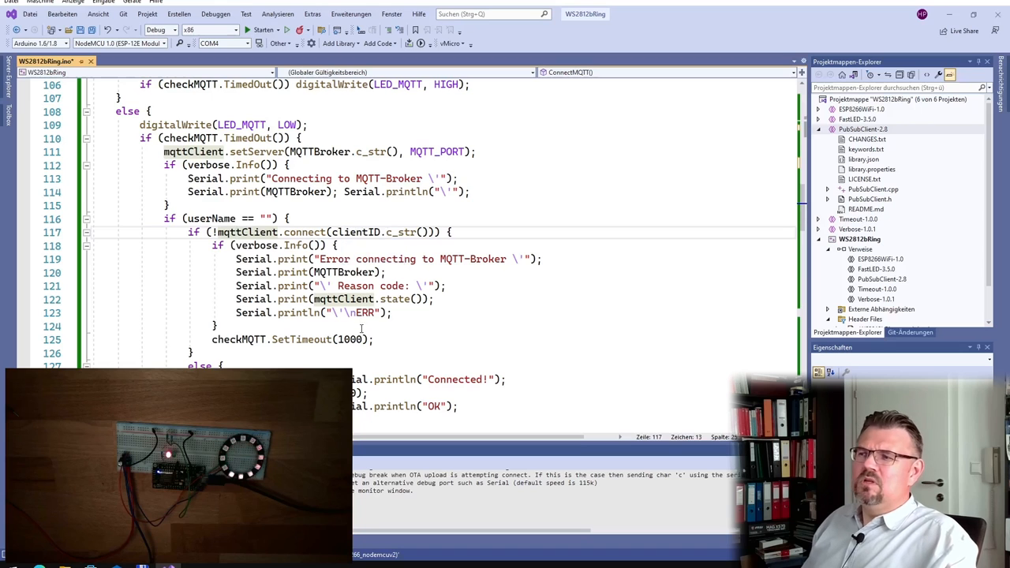
{"action": "scroll", "coordinate": [360, 329], "scroll_direction": "down", "scroll_amount": 2}
{"action": "scroll", "coordinate": [225, 304], "scroll_direction": "down", "scroll_amount": 3}
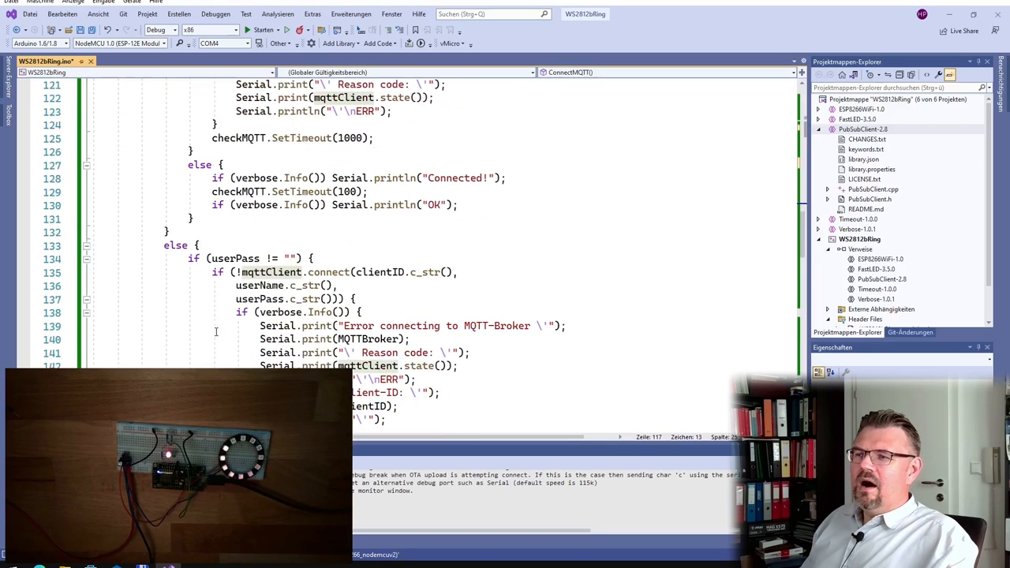
{"action": "left_click_drag", "start_coordinate": [189, 258], "coordinate": [315, 258]}
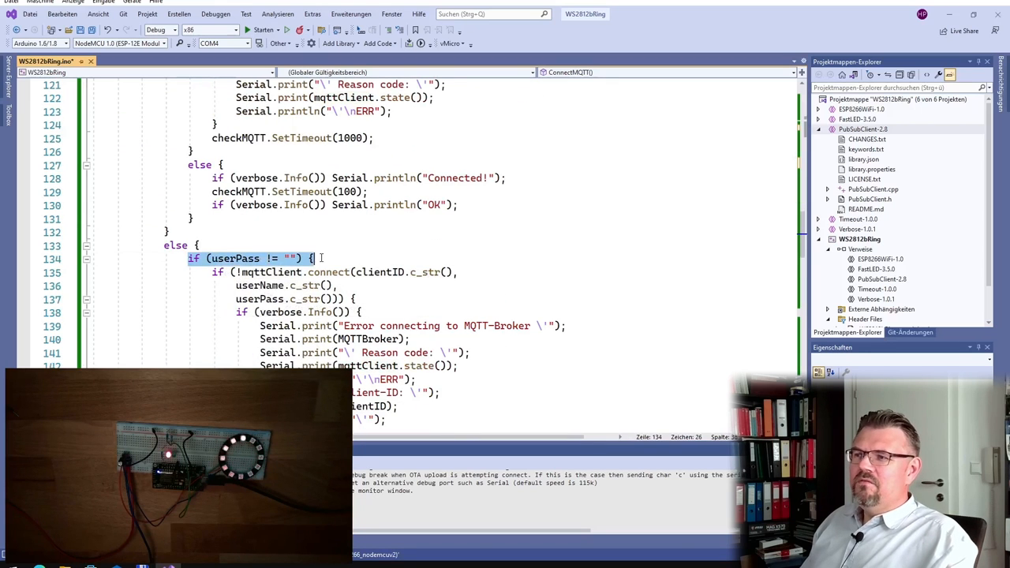
{"action": "scroll", "coordinate": [292, 304], "scroll_direction": "down", "scroll_amount": 1}
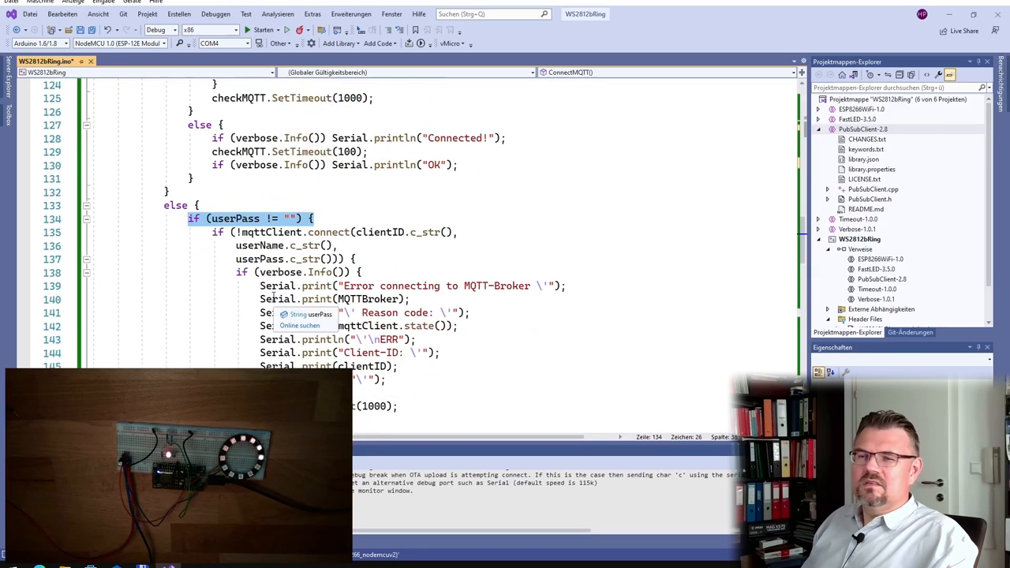
{"action": "scroll", "coordinate": [274, 301], "scroll_direction": "down", "scroll_amount": 1}
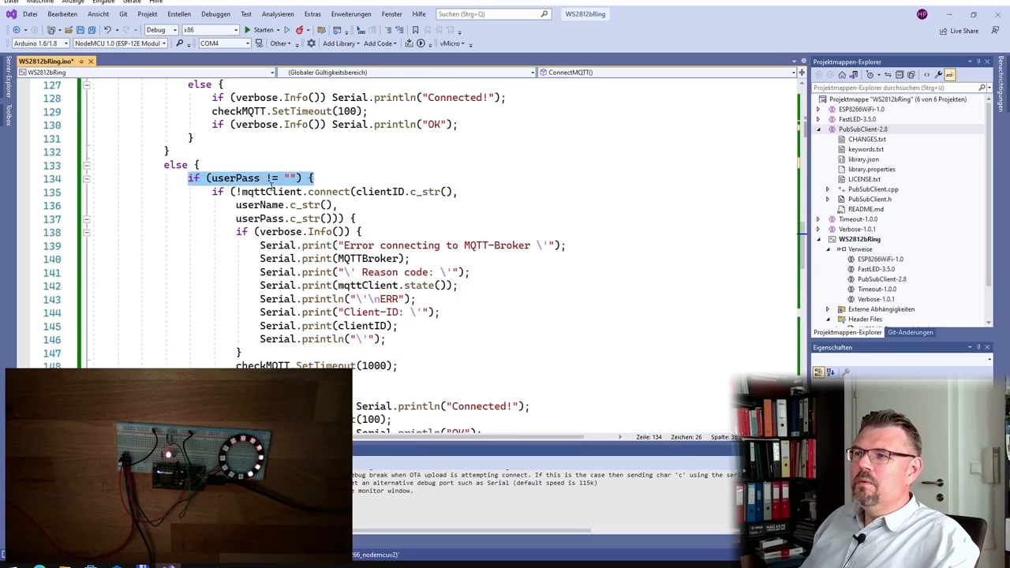
{"action": "mouse_move", "coordinate": [327, 192]}
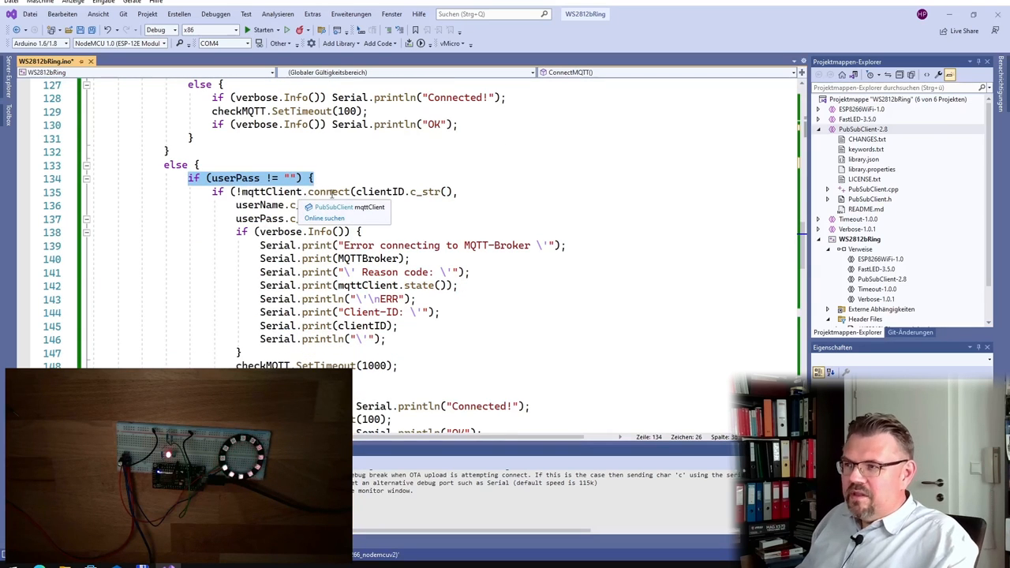
{"action": "left_click_drag", "start_coordinate": [355, 191], "coordinate": [451, 191]}
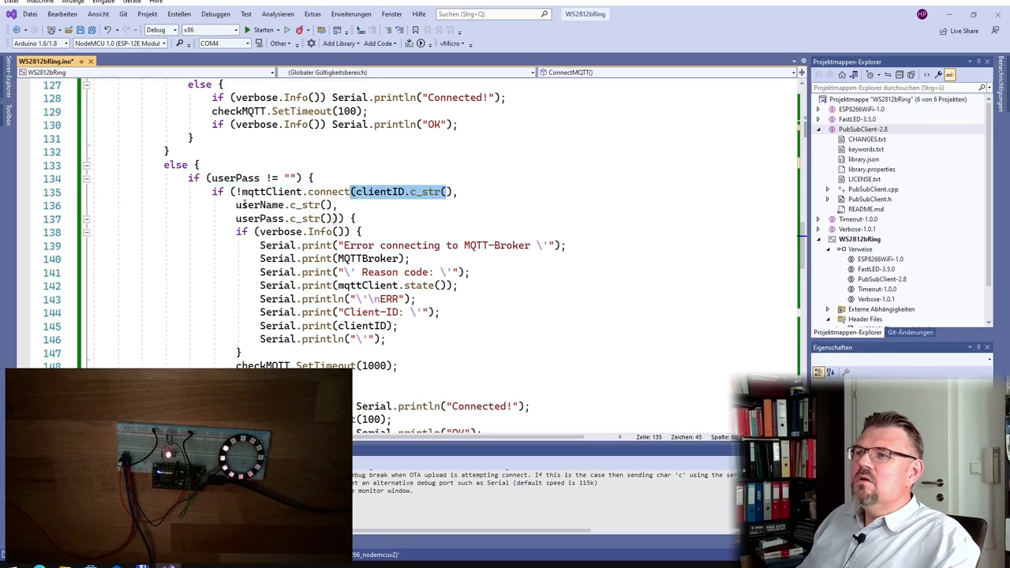
{"action": "left_click_drag", "start_coordinate": [235, 205], "coordinate": [305, 204]}
{"action": "left_click_drag", "start_coordinate": [236, 218], "coordinate": [351, 219]}
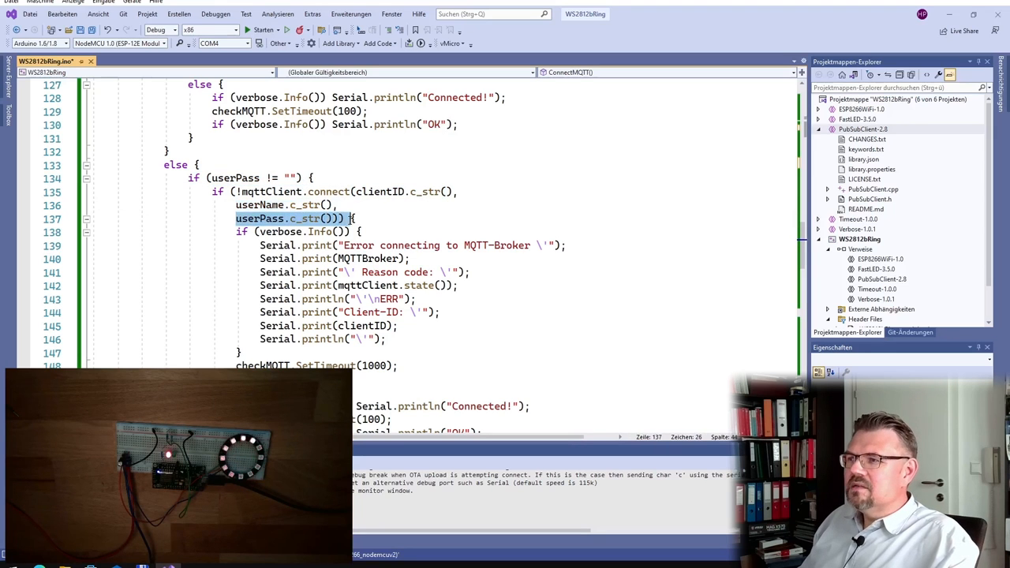
{"action": "scroll", "coordinate": [303, 293], "scroll_direction": "down", "scroll_amount": 4}
Review the 1000 ms and 100 ms timeouts, mqttClient uses and the leds/color subscription topic.
{"action": "left_click", "coordinate": [303, 205]}
{"action": "scroll", "coordinate": [315, 269], "scroll_direction": "up", "scroll_amount": 3}
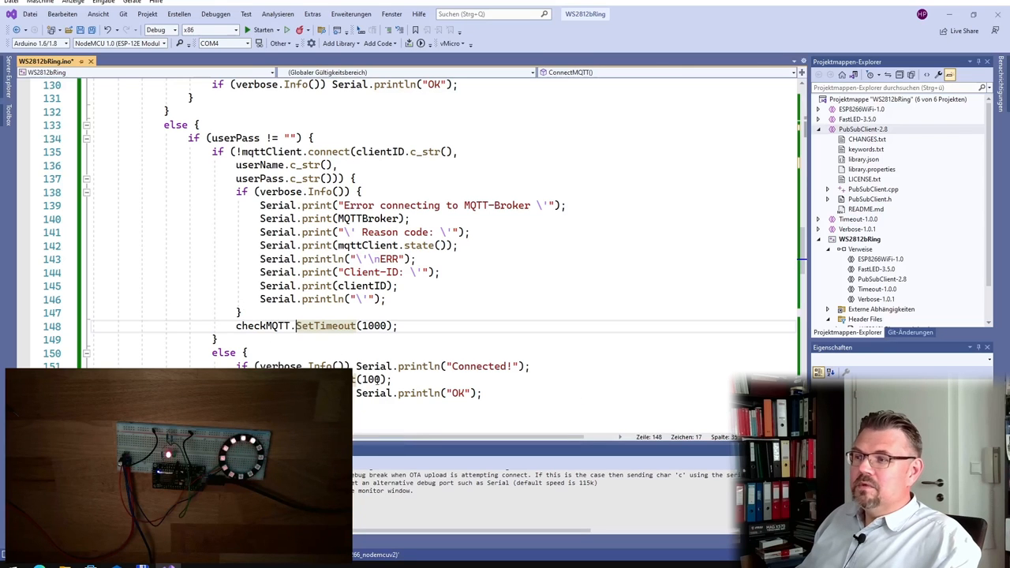
{"action": "left_click", "coordinate": [368, 379]}
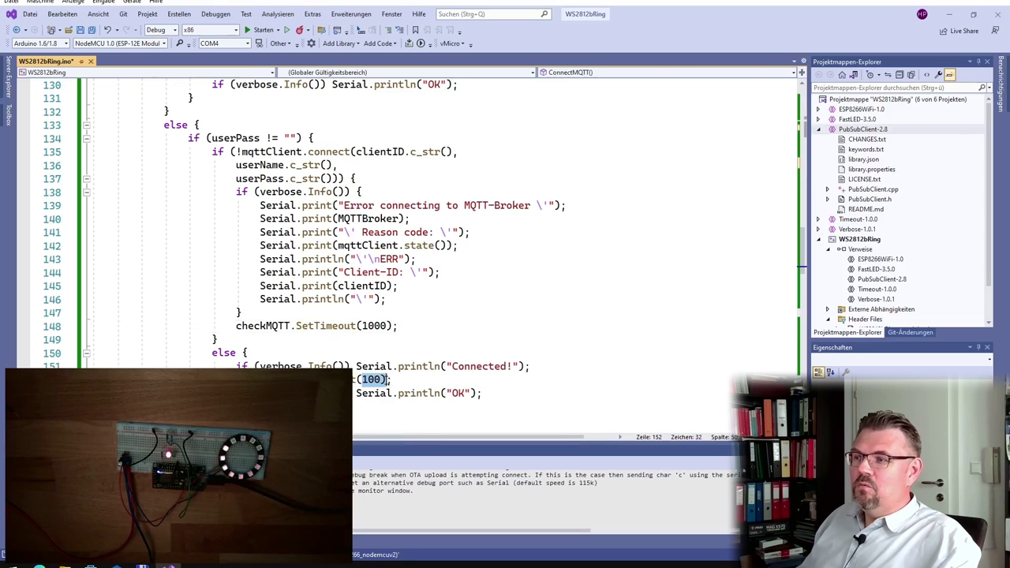
{"action": "double_click", "coordinate": [370, 379]}
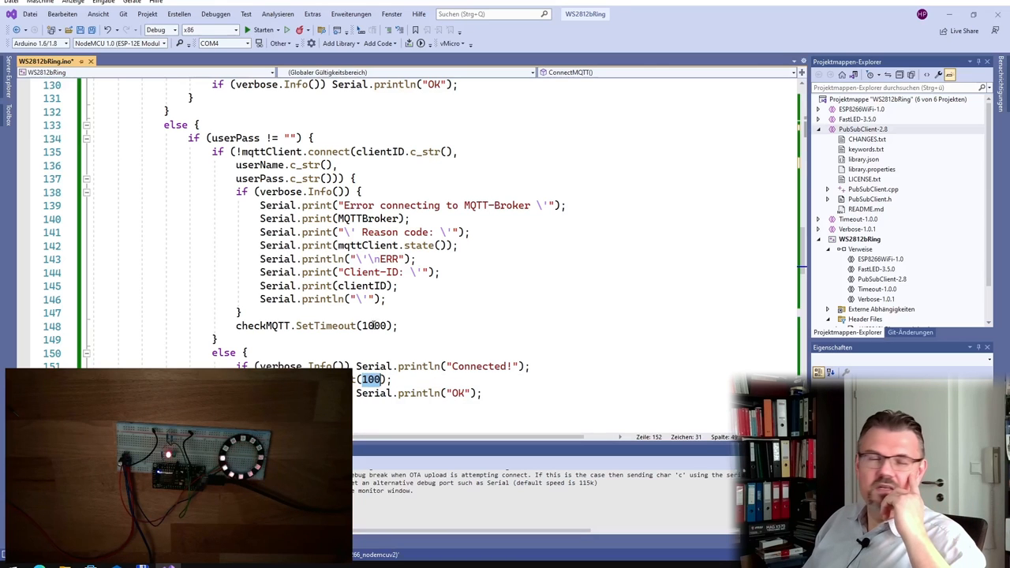
{"action": "scroll", "coordinate": [371, 331], "scroll_direction": "down", "scroll_amount": 4}
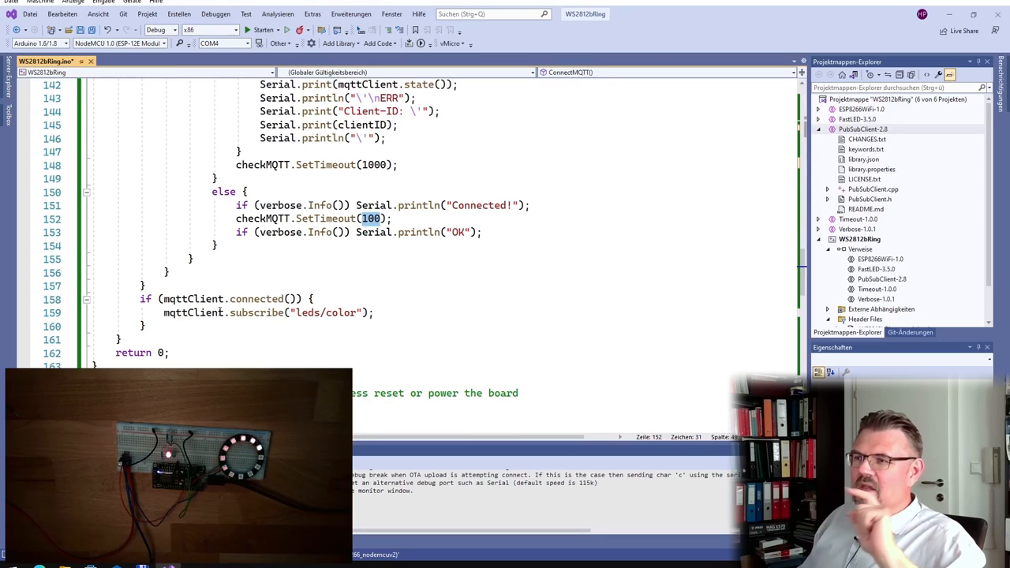
{"action": "left_click", "coordinate": [223, 298]}
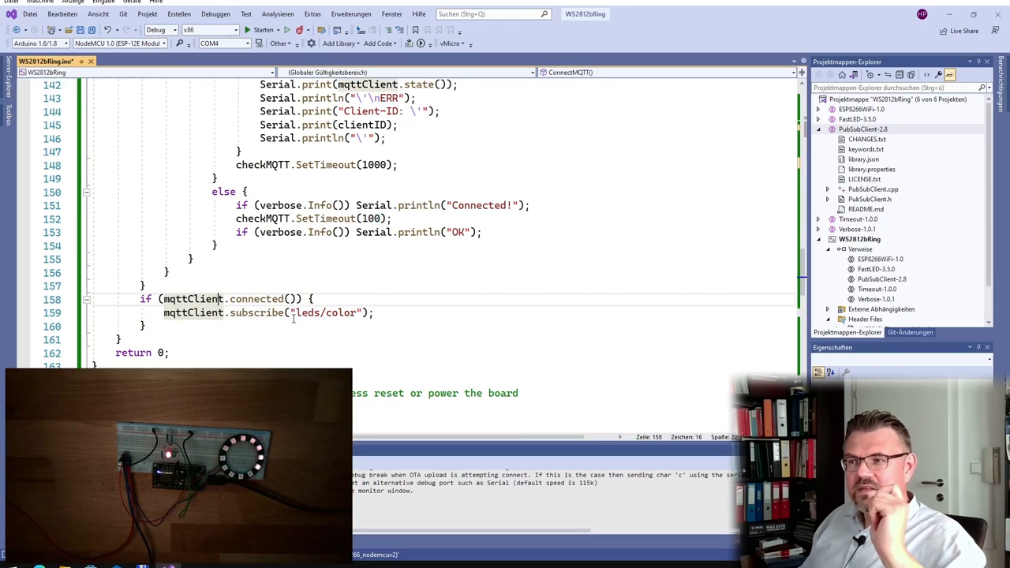
{"action": "left_click_drag", "start_coordinate": [297, 312], "coordinate": [359, 312]}
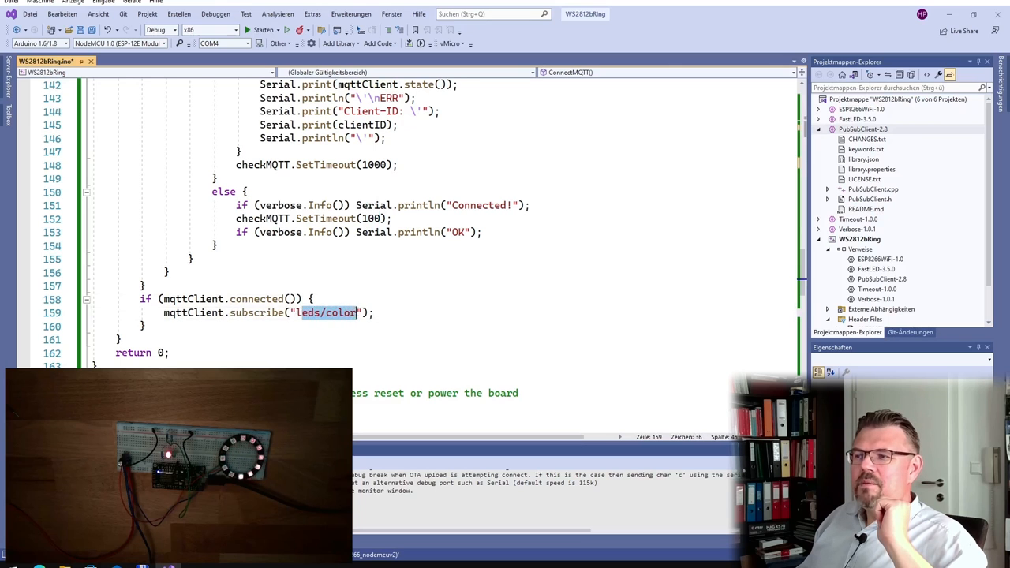
{"action": "left_click_drag", "start_coordinate": [294, 313], "coordinate": [359, 313]}
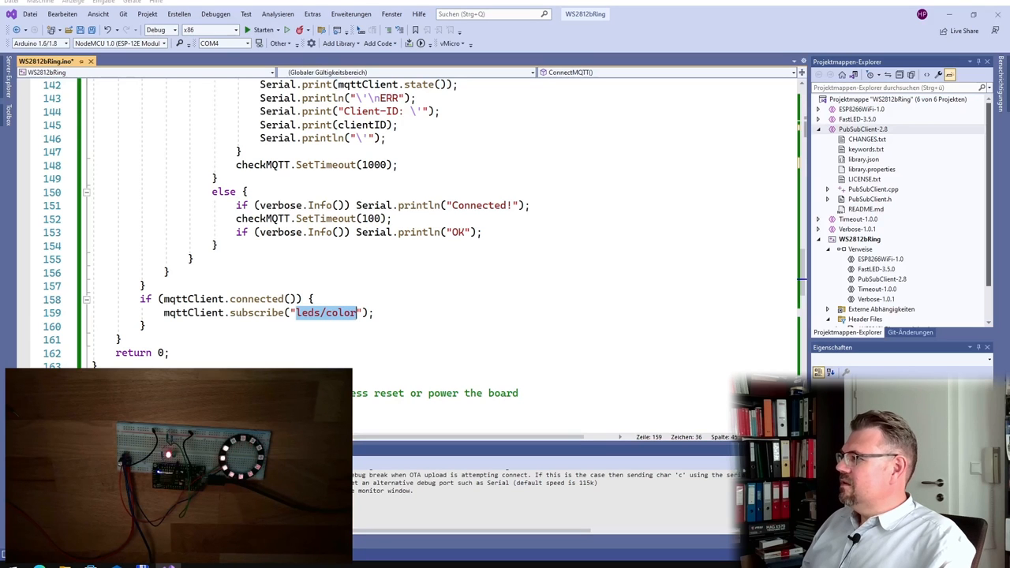
{"action": "scroll", "coordinate": [394, 237], "scroll_direction": "up", "scroll_amount": 15}
{"action": "scroll", "coordinate": [395, 237], "scroll_direction": "up", "scroll_amount": 3}
Collapse ConnectMQTT and add getPostCallback(char* topic, byte* payload, unsigned int length) declaring i, topicStr and sendStr "*#RCV#".
{"action": "left_click", "coordinate": [124, 271]}
{"action": "left_click", "coordinate": [85, 286]}
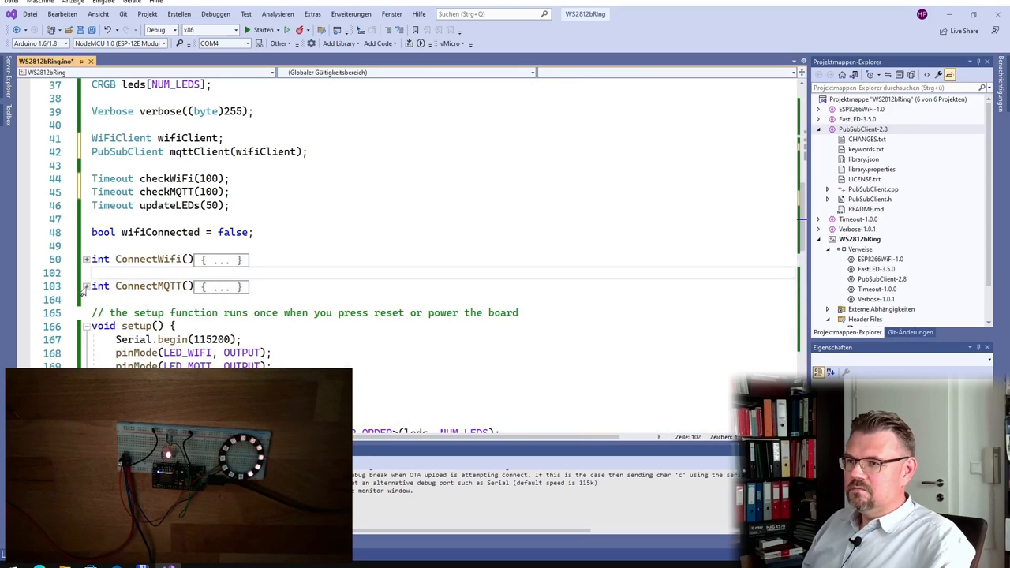
{"action": "left_click", "coordinate": [85, 287]}
{"action": "left_click", "coordinate": [85, 286]}
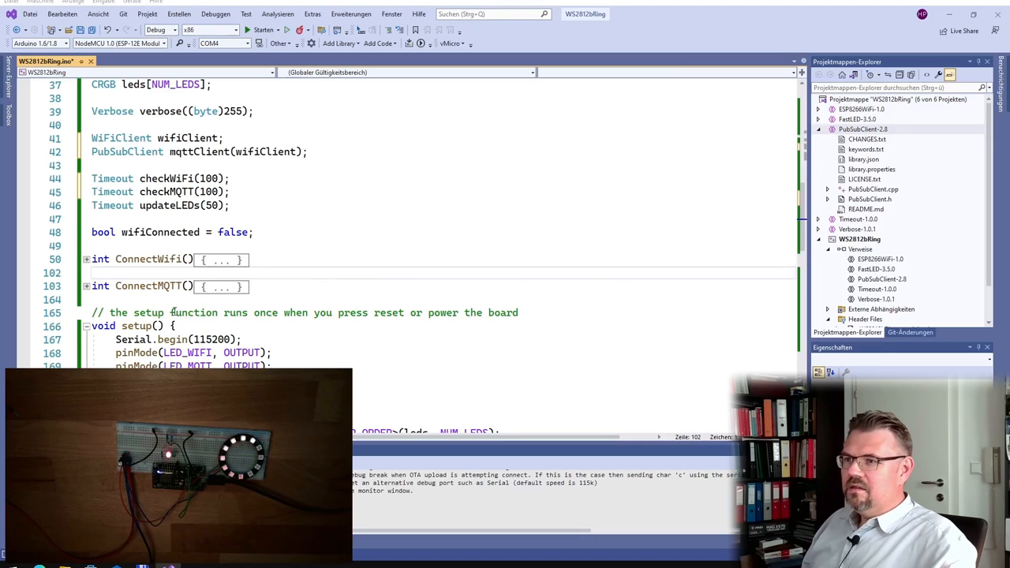
{"action": "key", "text": "Return"}
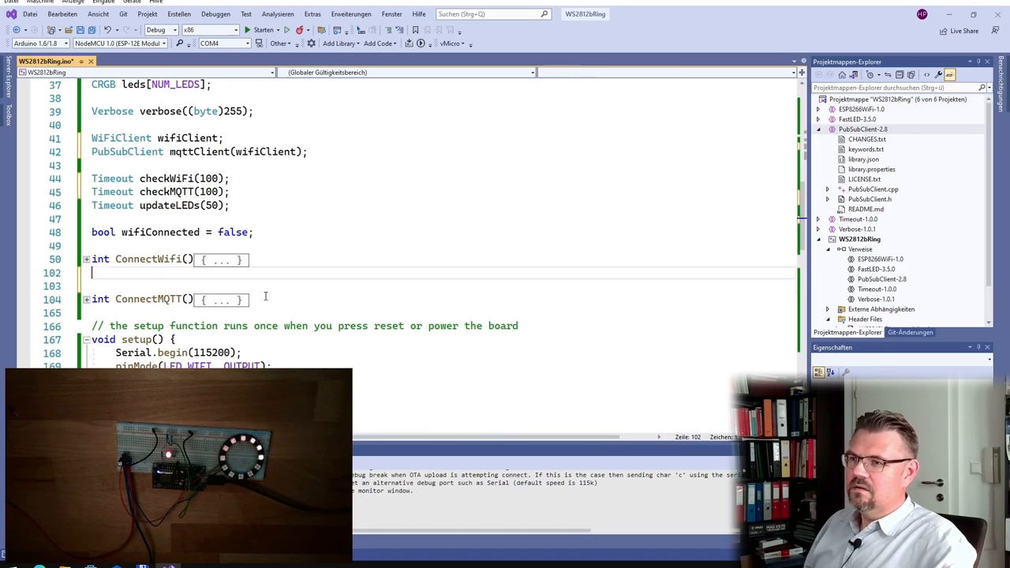
{"action": "type", "text": "void getPostCallback(char* topic, byte* payload, unsigned int length) {"}
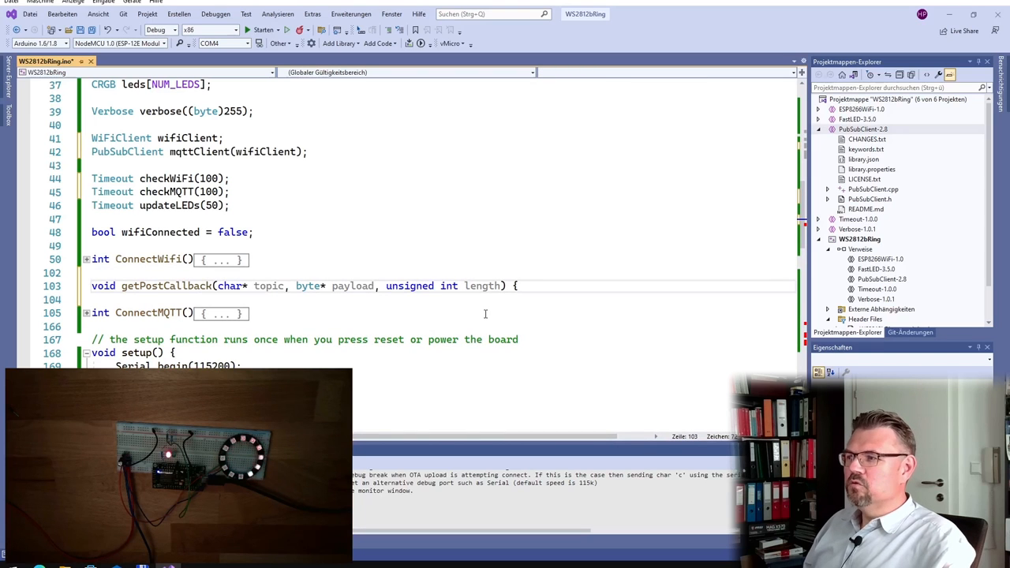
{"action": "key", "text": "Return"}
{"action": "type", "text": "}"}
{"action": "key", "text": "Return"}
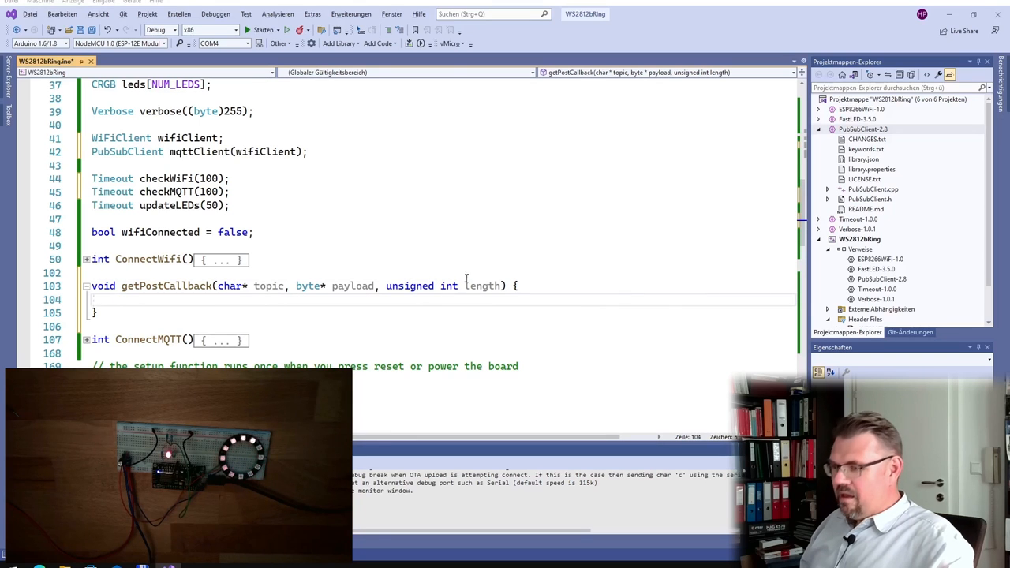
{"action": "type", "text": "int i; \tString topicStr = topic; \tString sendStr = \"*#RCV#\";"}
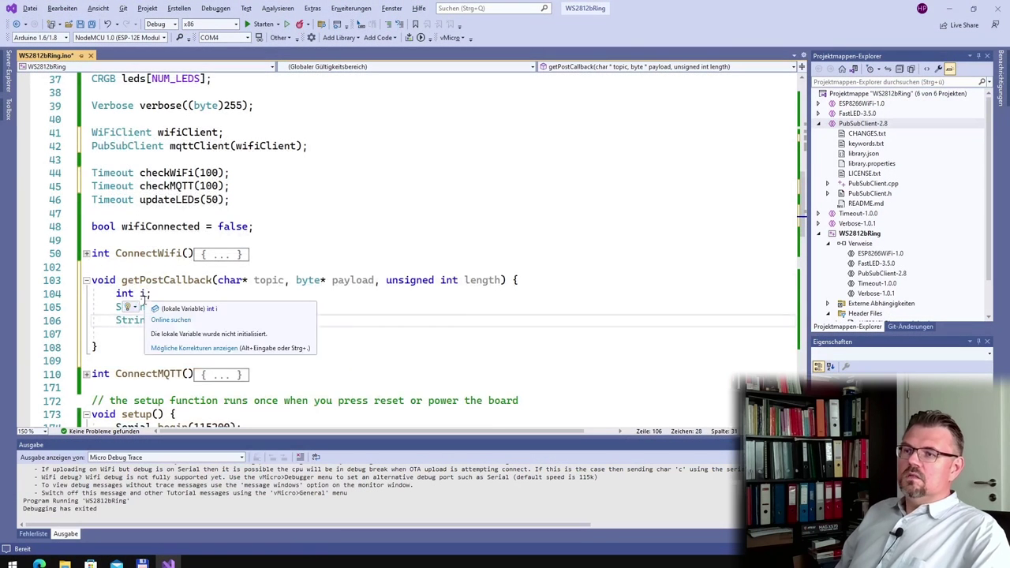
{"action": "scroll", "coordinate": [158, 300], "scroll_direction": "down", "scroll_amount": 1}
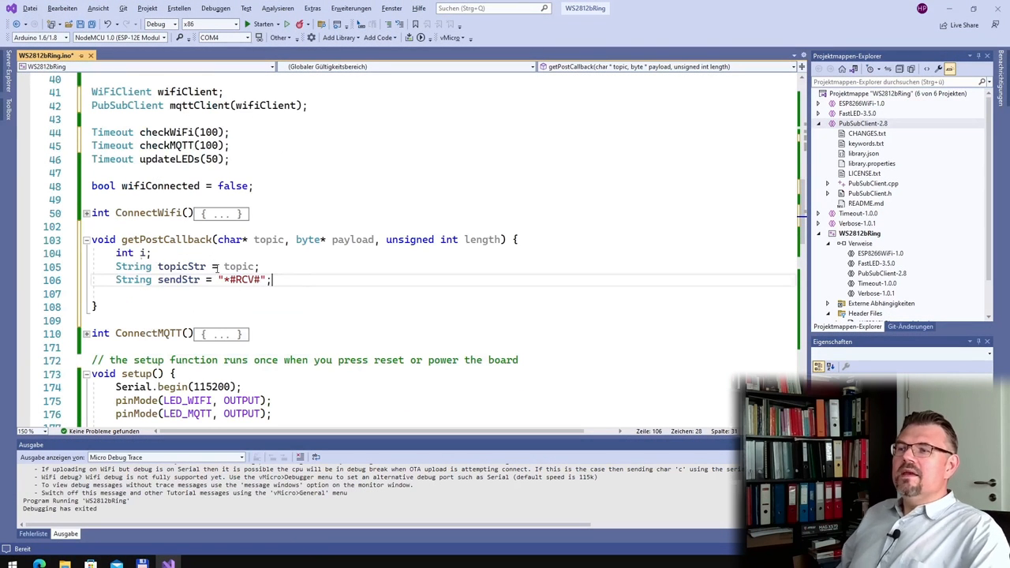
Append topicStr to sendStr after the declarations, leaving a blank line below.
{"action": "double_click", "coordinate": [236, 266]}
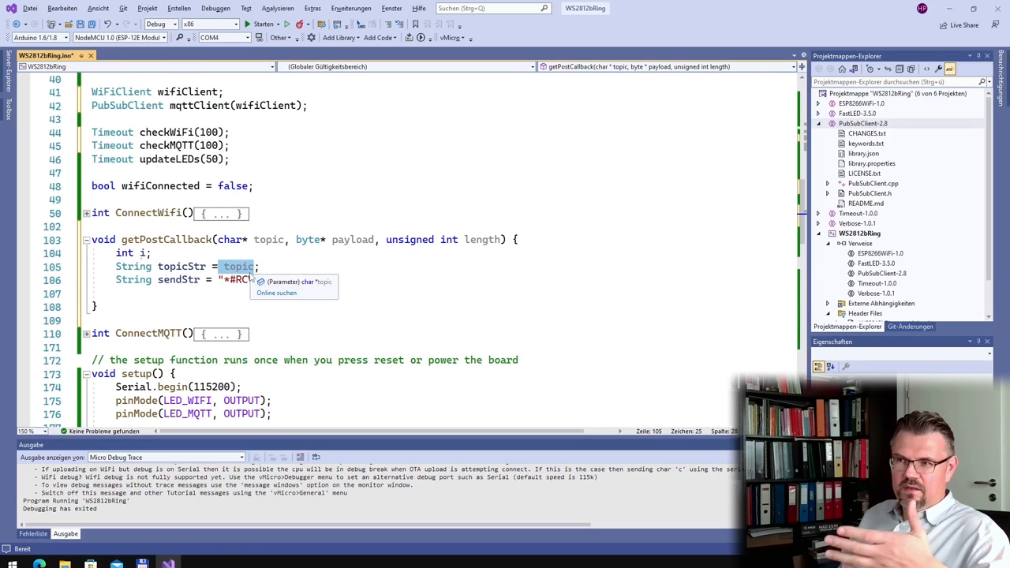
{"action": "mouse_move", "coordinate": [238, 267]}
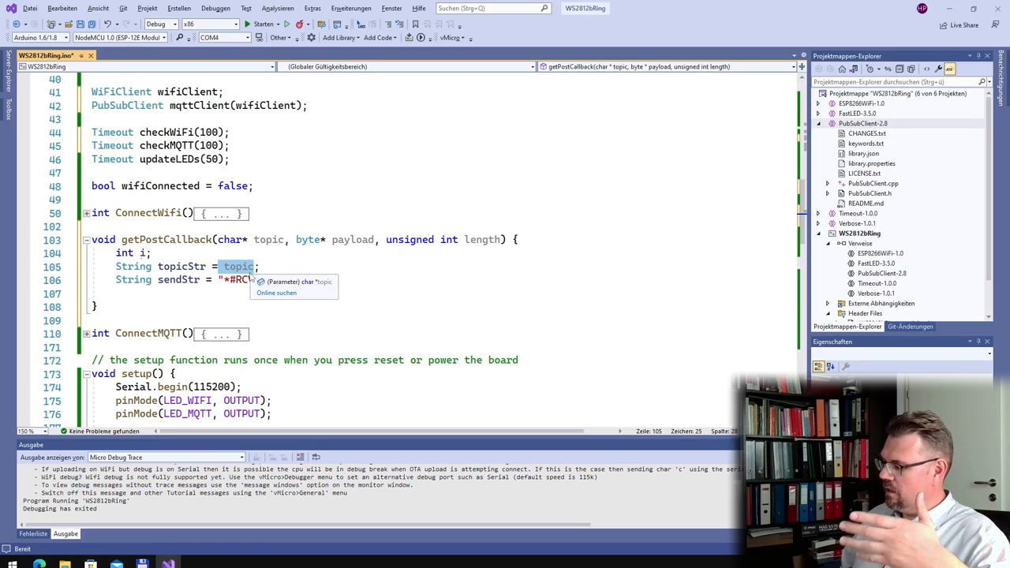
{"action": "left_click", "coordinate": [228, 280]}
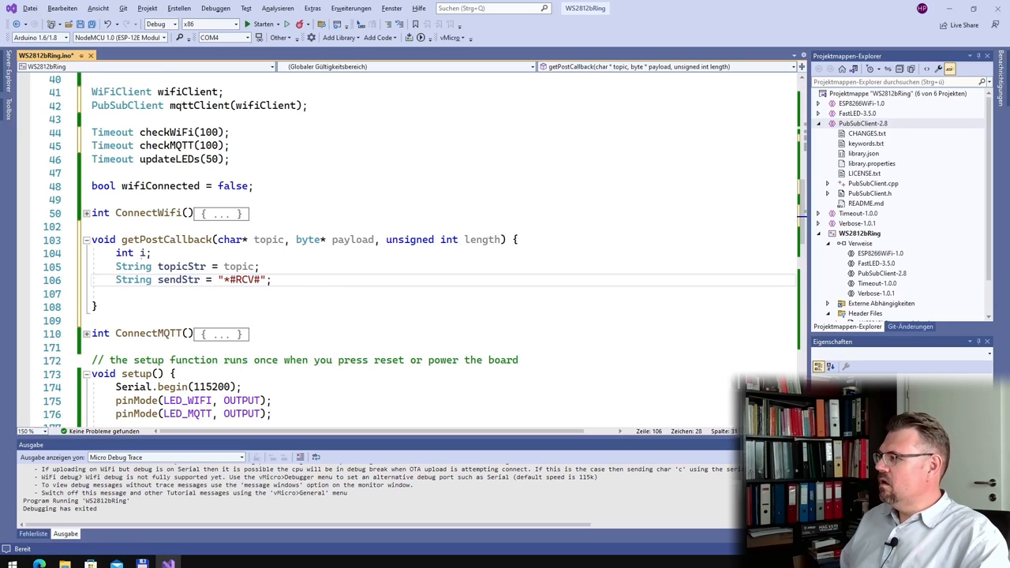
{"action": "key", "text": "Down"}
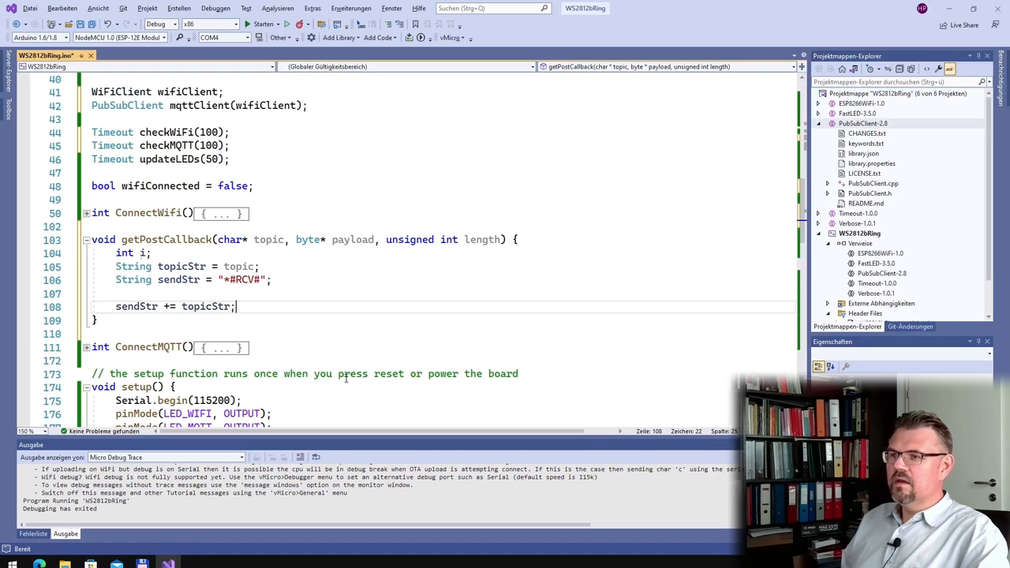
{"action": "key", "text": "Return"}
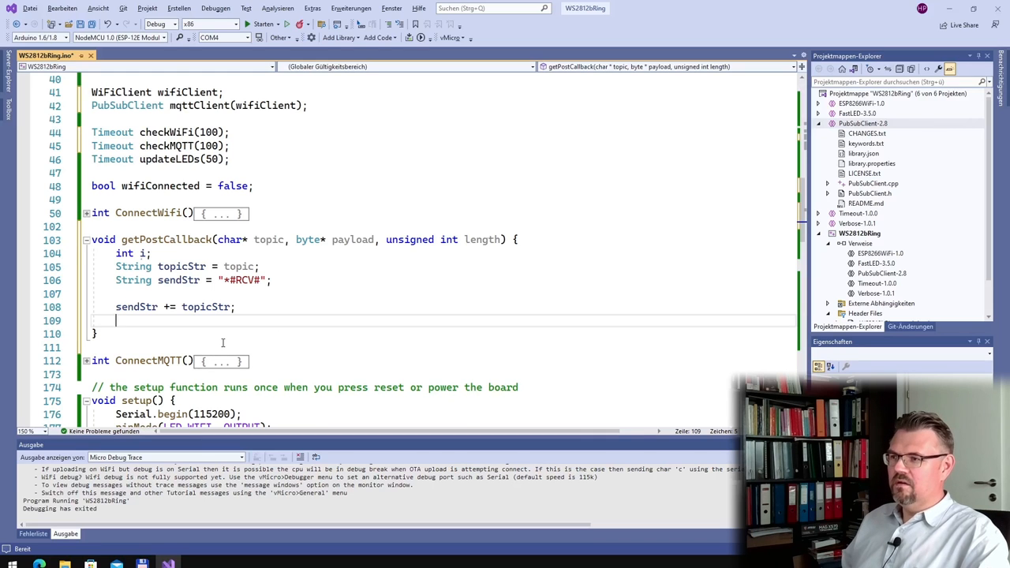
Add a for loop over length appending (char)payload[i], wrapped by sendStr += "#\'" above and "\'" below.
{"action": "key", "text": "Return"}
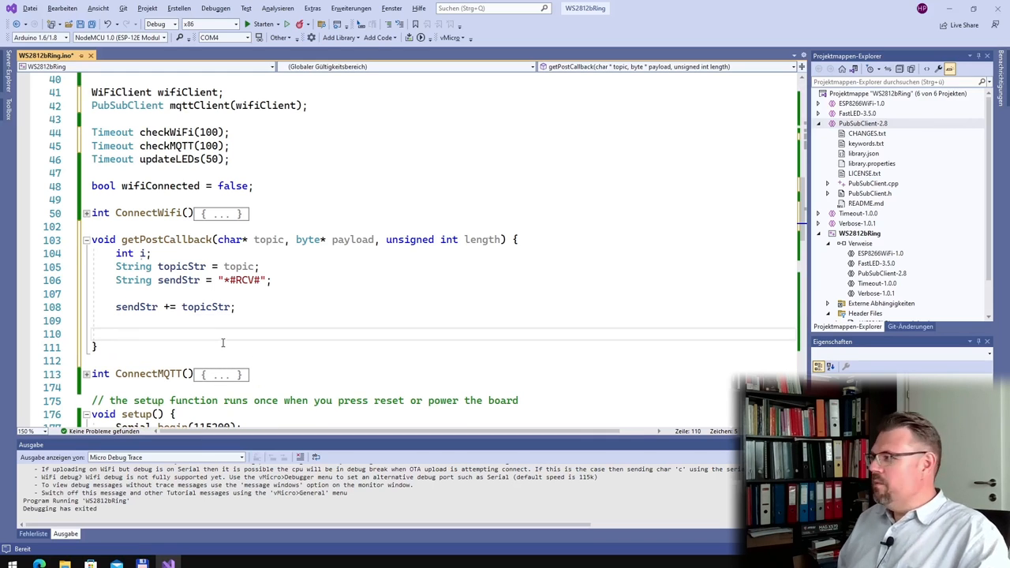
{"action": "type", "text": "for "}
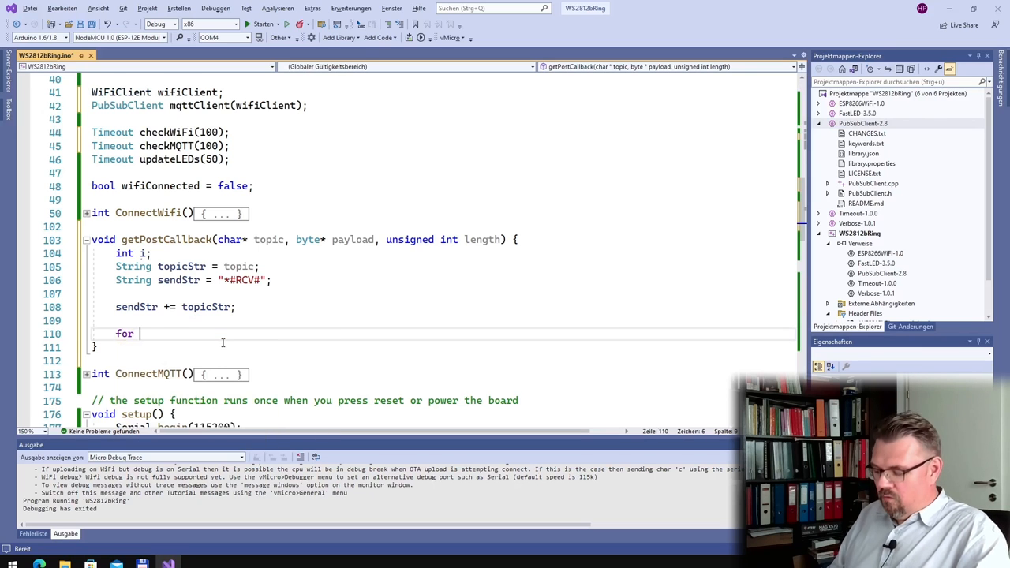
{"action": "type", "text": "(int i"}
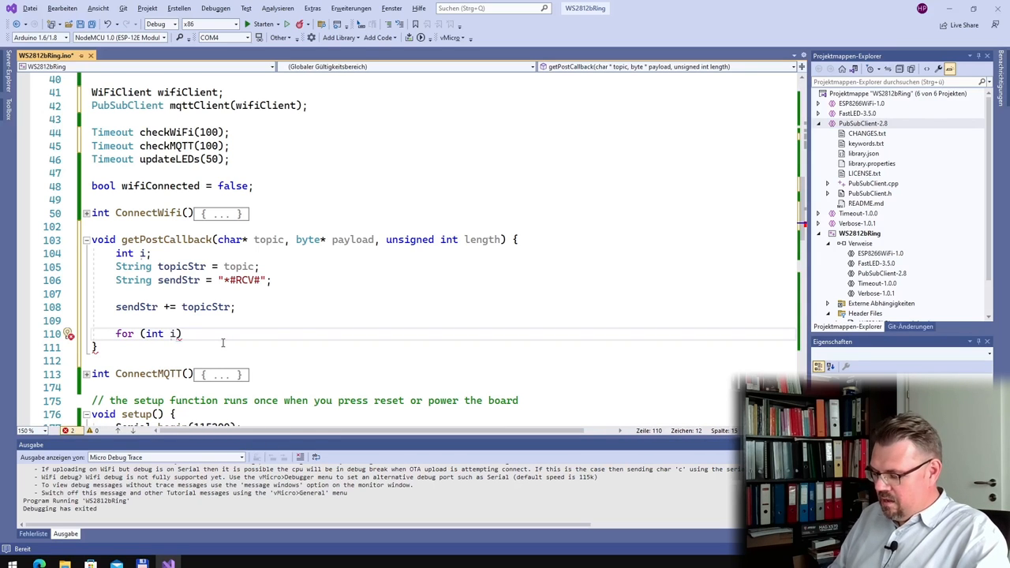
{"action": "type", "text": "=0; i<"}
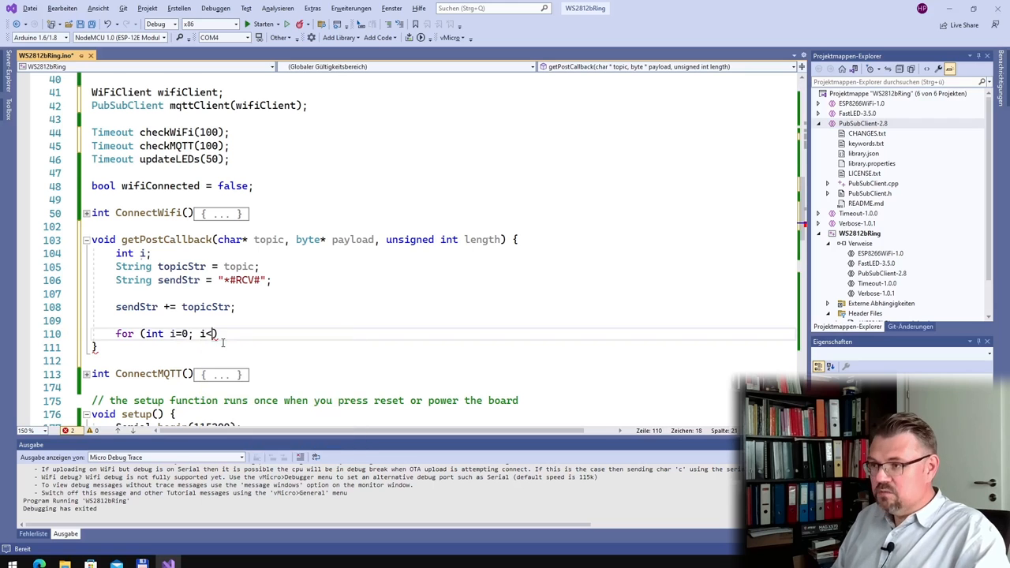
{"action": "type", "text": "length; i++"}
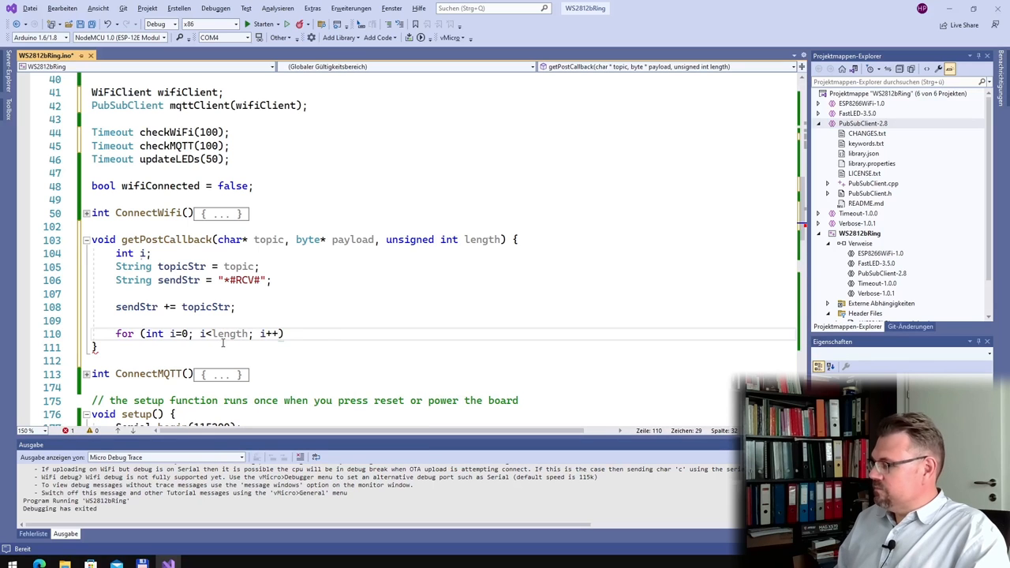
{"action": "type", "text": ")"}
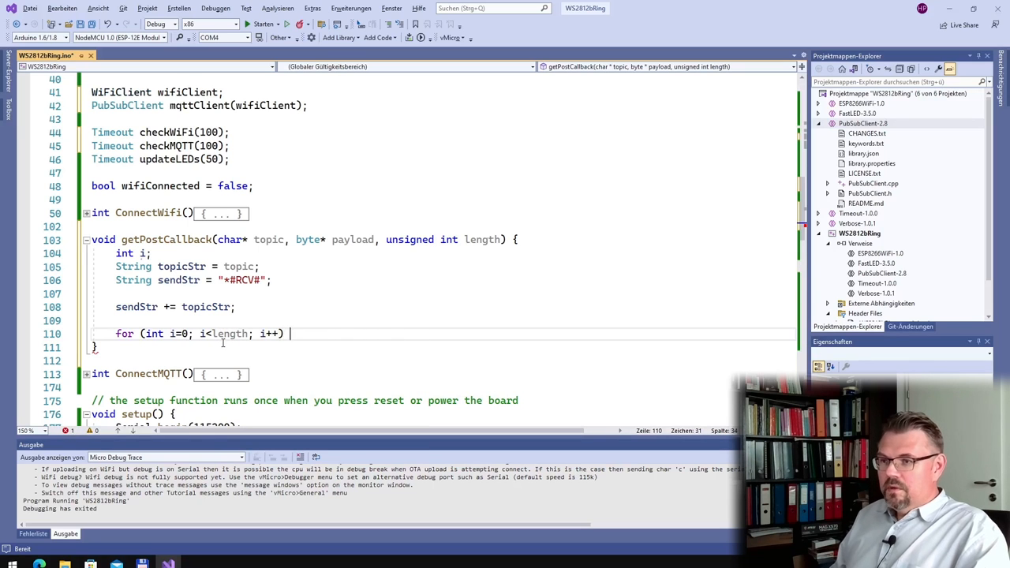
{"action": "type", "text": " sned"}
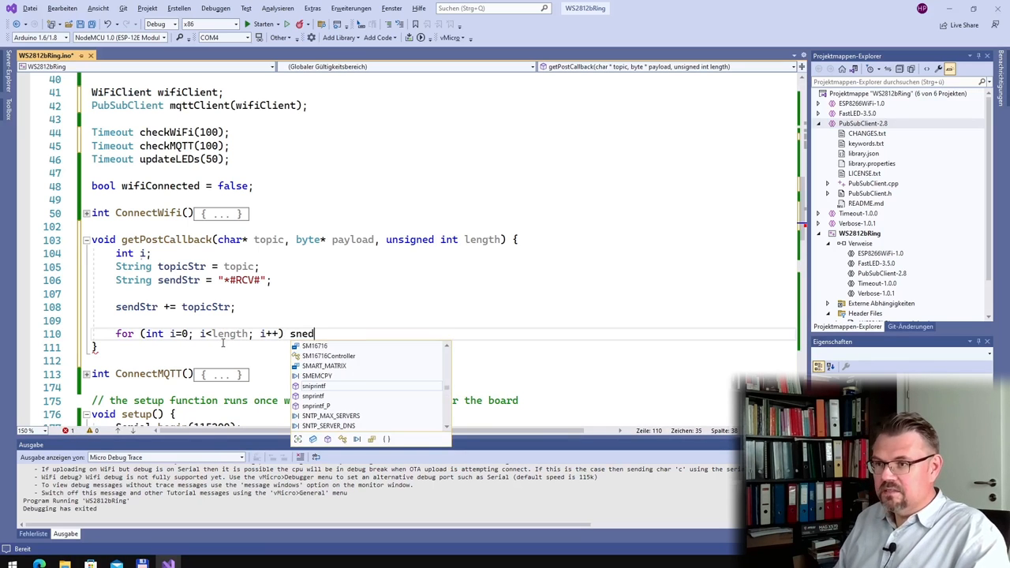
{"action": "type", "text": "Str +="}
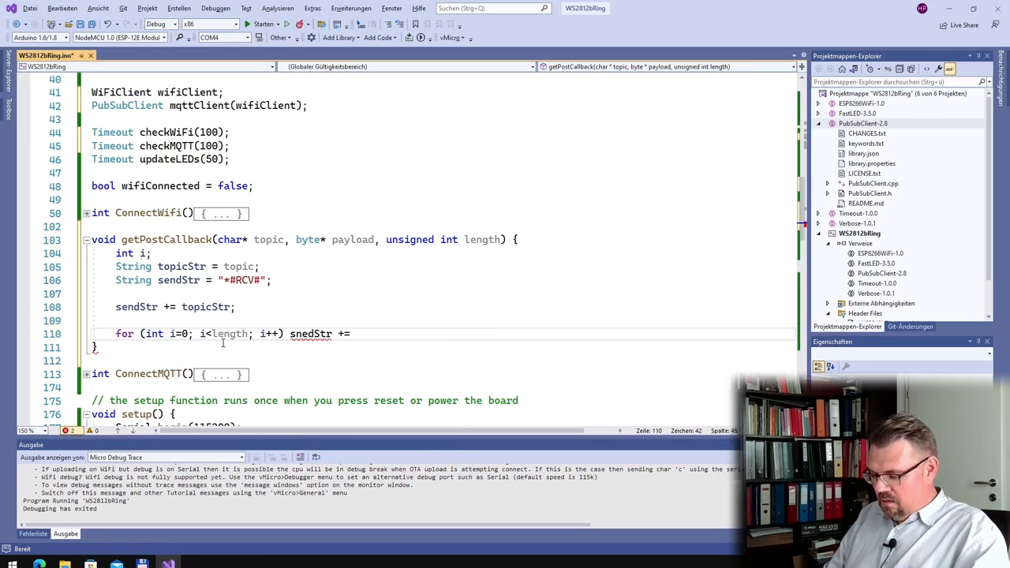
{"action": "type", "text": " (char) "}
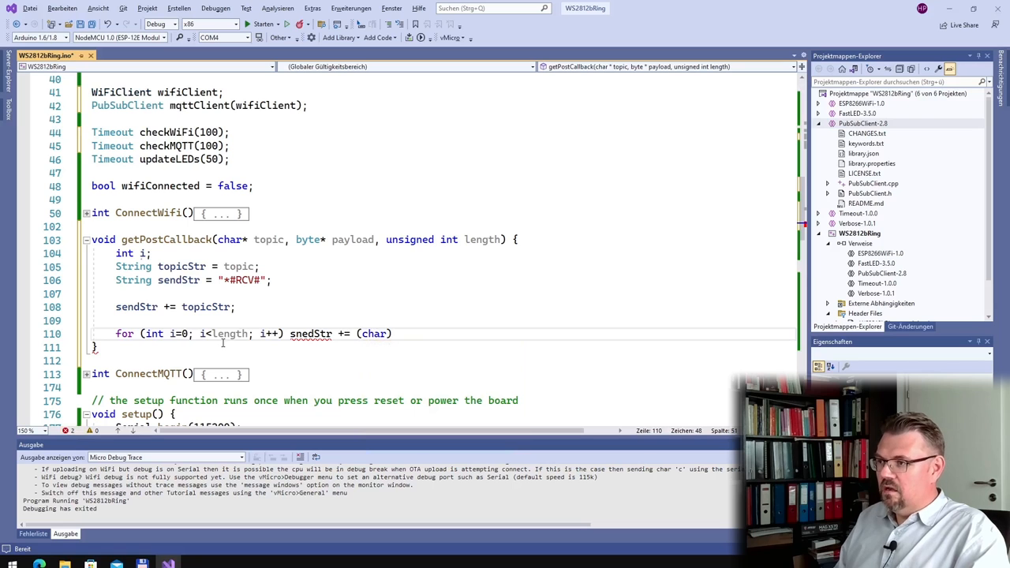
{"action": "type", "text": "payl"}
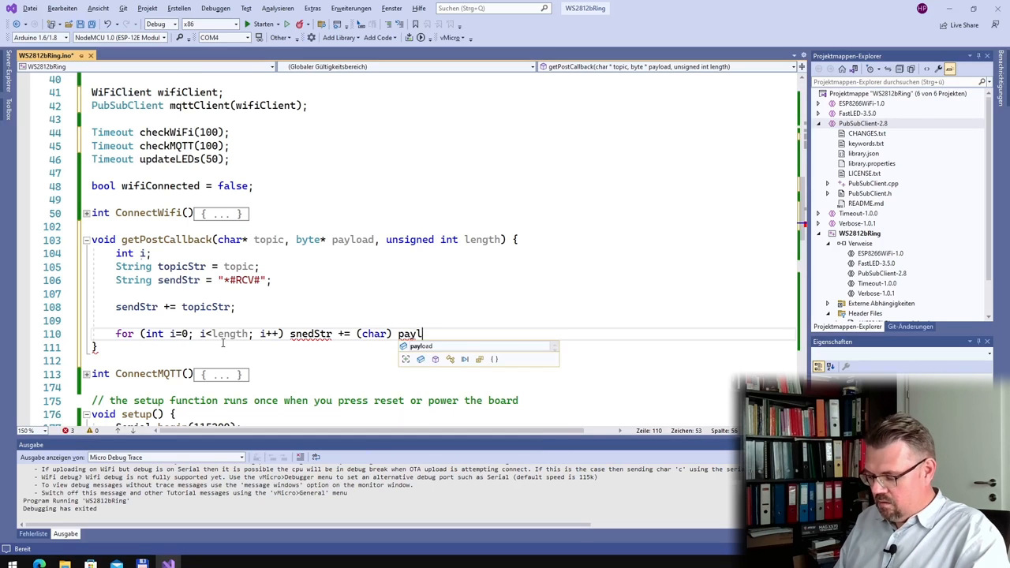
{"action": "type", "text": "oad[i]"}
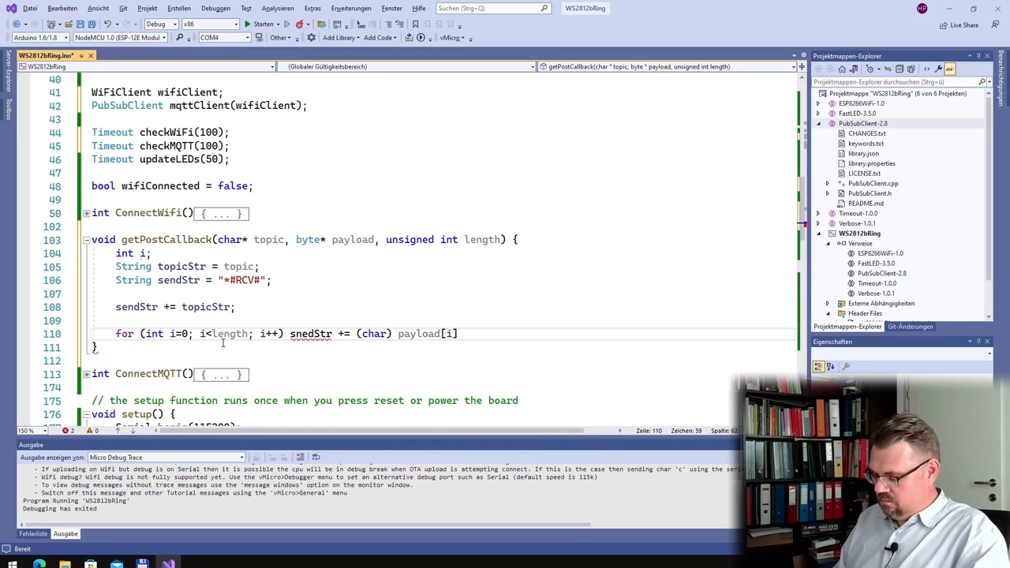
{"action": "type", "text": ";"}
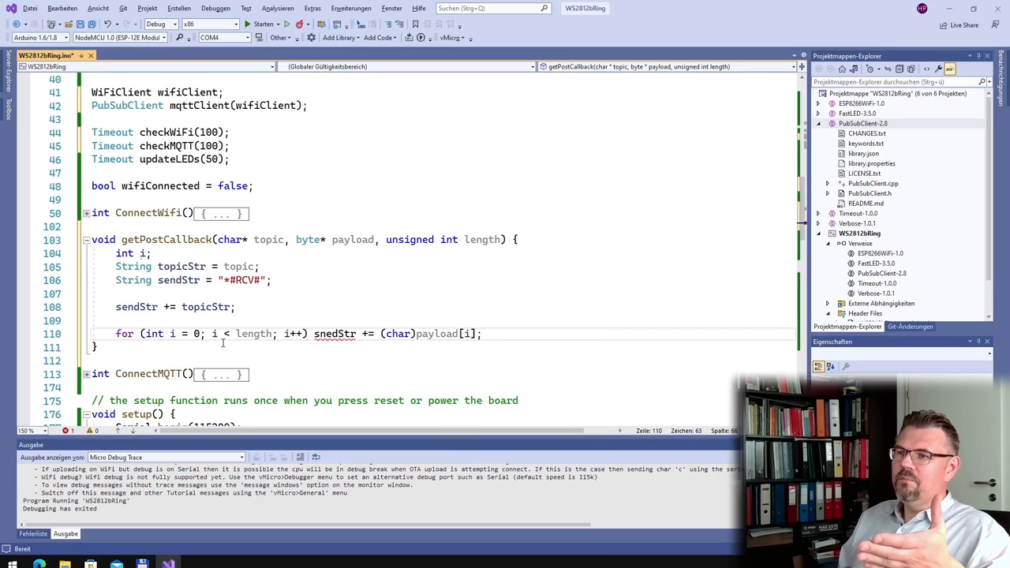
{"action": "key", "text": "Up"}
{"action": "key", "text": "Up"}
{"action": "key", "text": "Up"}
{"action": "key", "text": "Up"}
{"action": "key", "text": "Down"}
{"action": "key", "text": "Down"}
{"action": "key", "text": "Down"}
{"action": "key", "text": "Home"}
{"action": "type", "text": "sendStr +"}
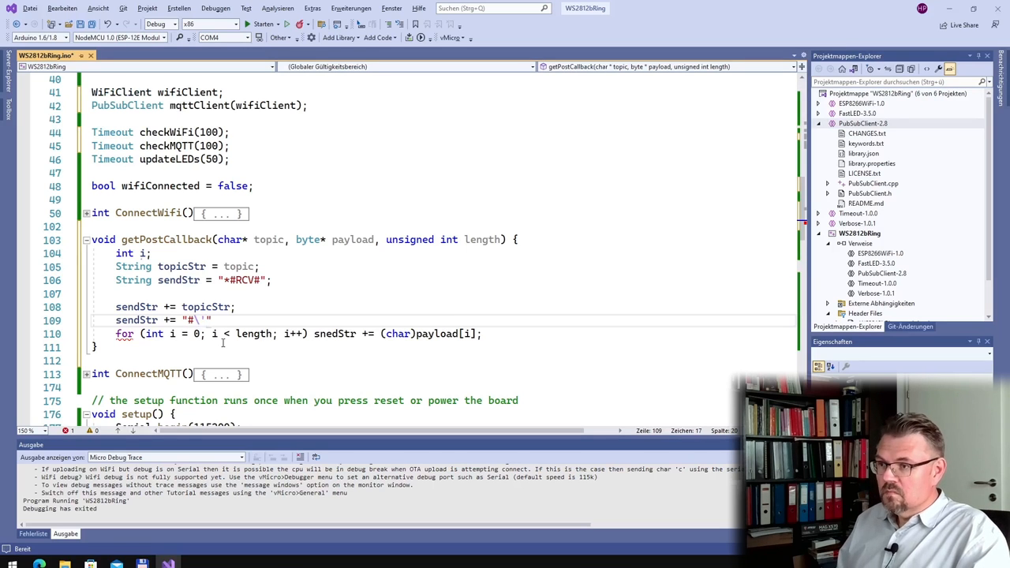
{"action": "key", "text": "Down"}
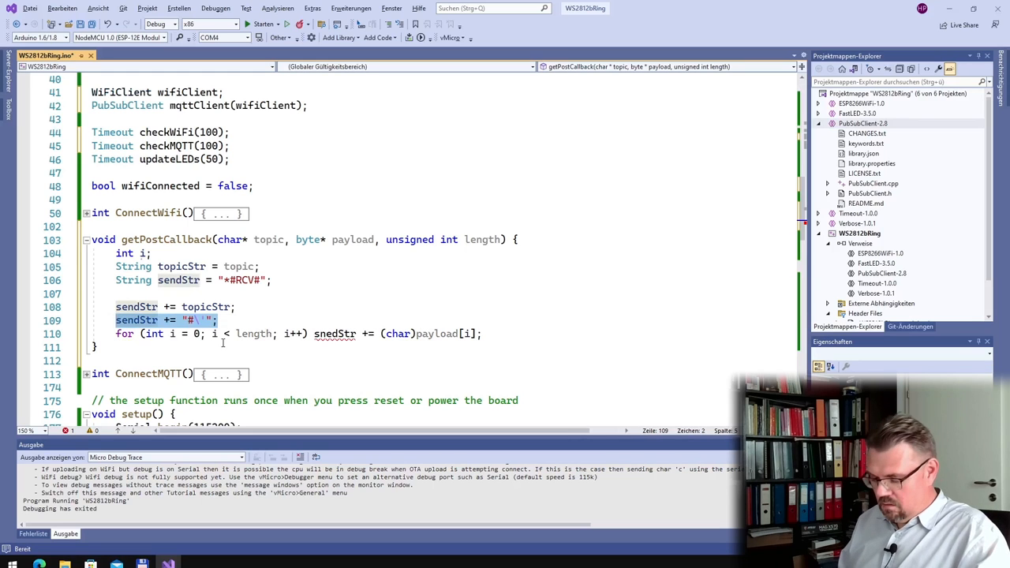
{"action": "key", "text": "End"}
{"action": "key", "text": "Return"}
{"action": "type", "text": "sendStr += \"#\\'\";"}
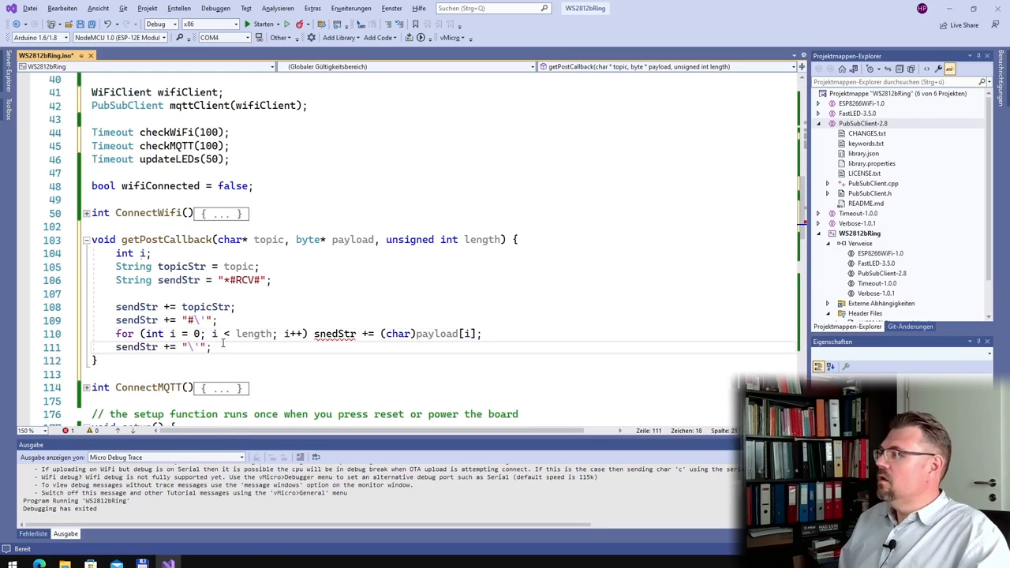
End getPostCallback with Serial.println(sendStr); printing the assembled message.
{"action": "key", "text": "Return"}
{"action": "key", "text": "Return"}
{"action": "type", "text": "Ser"}
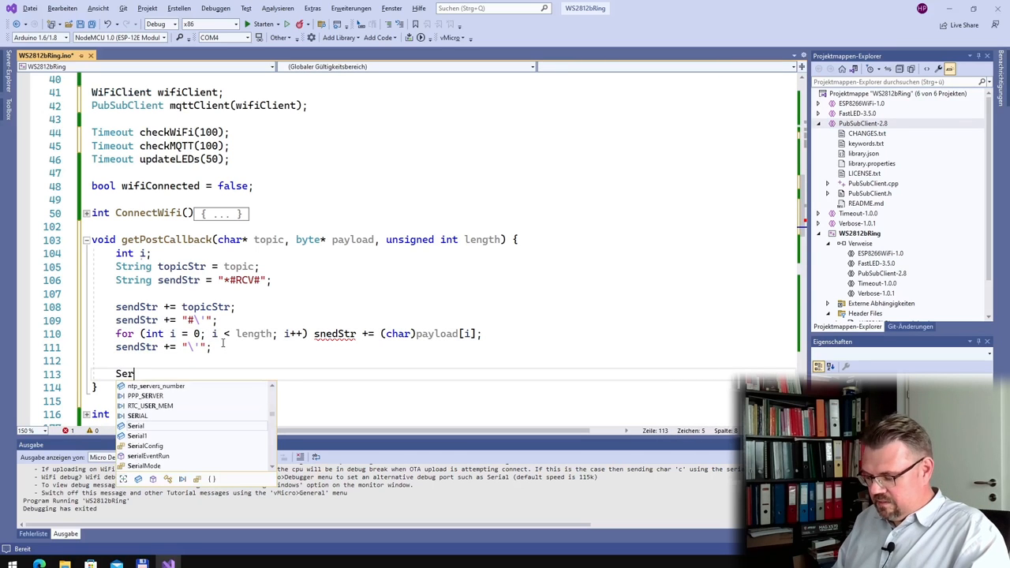
{"action": "type", "text": "ial.prin"}
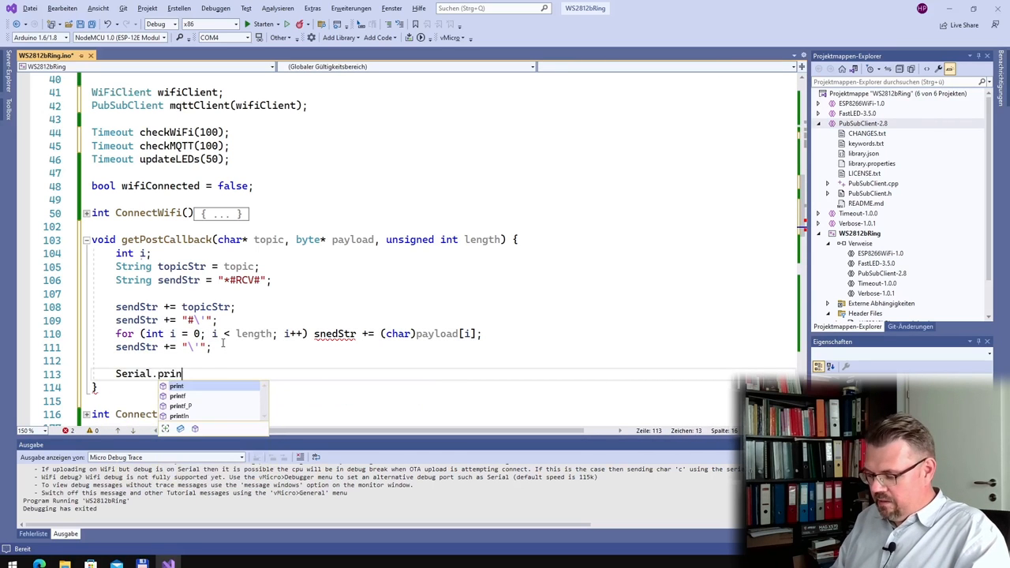
{"action": "type", "text": "tln("}
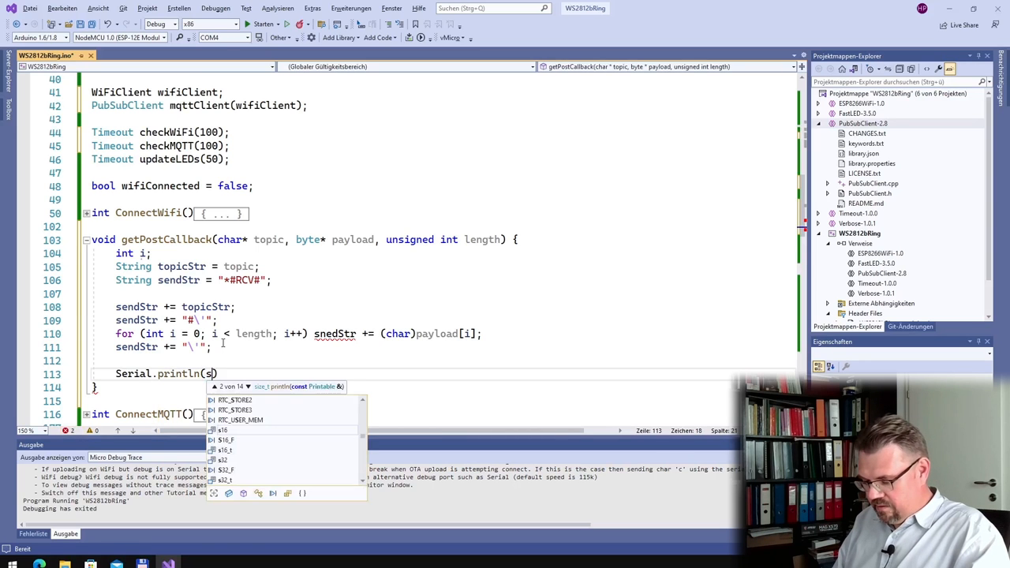
{"action": "type", "text": "sendStr)"}
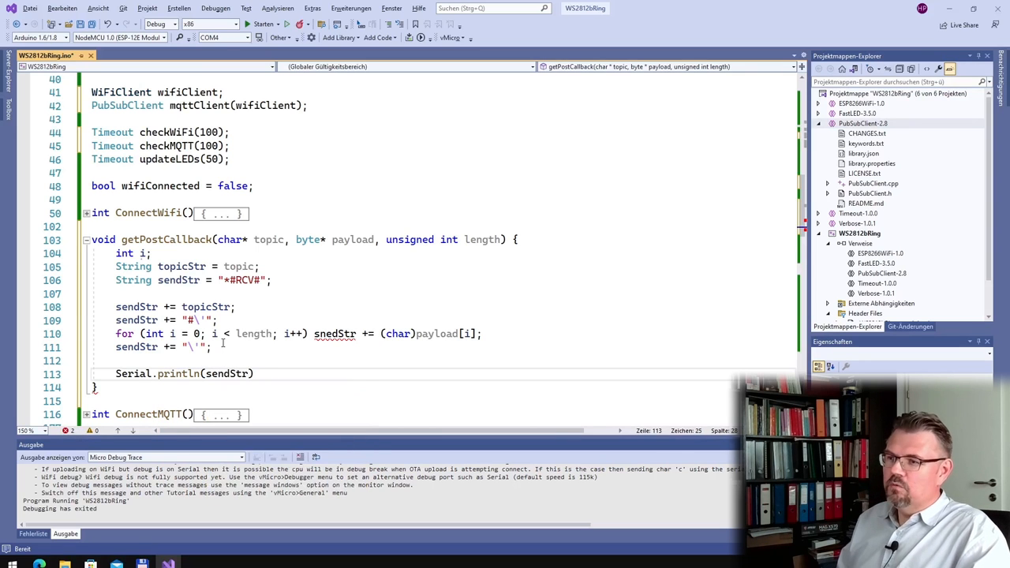
{"action": "type", "text": ";"}
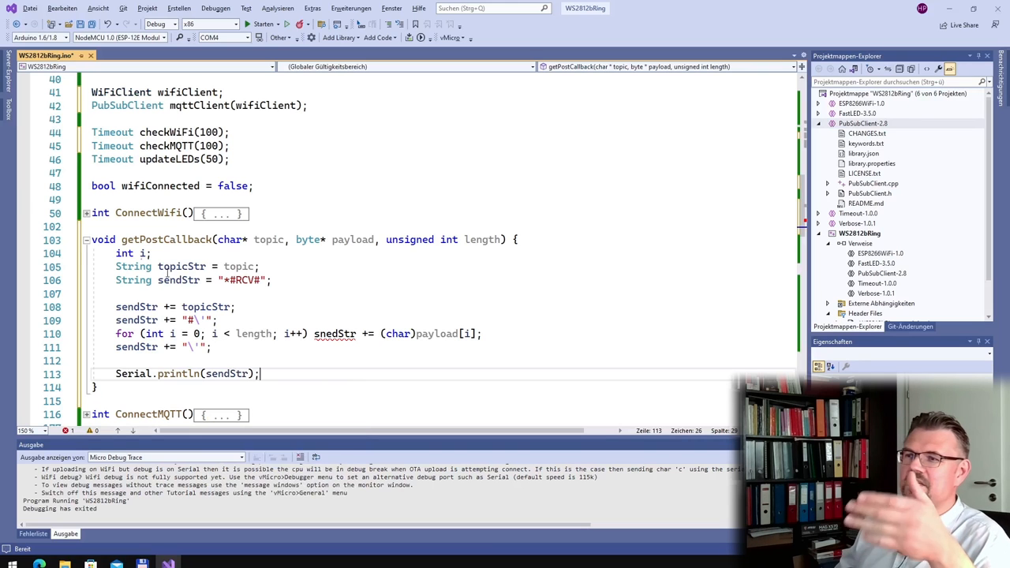
{"action": "double_click", "coordinate": [146, 240]}
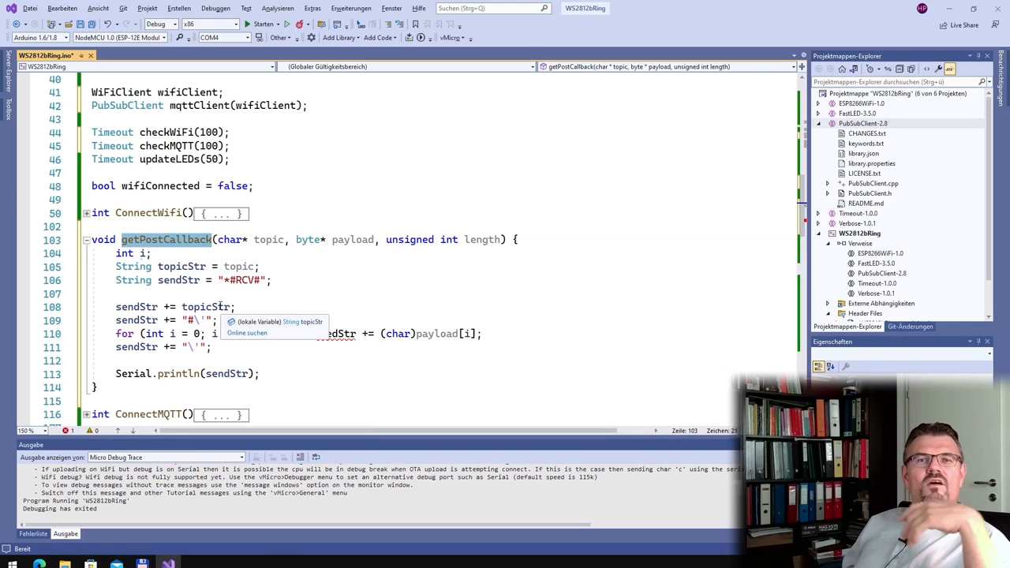
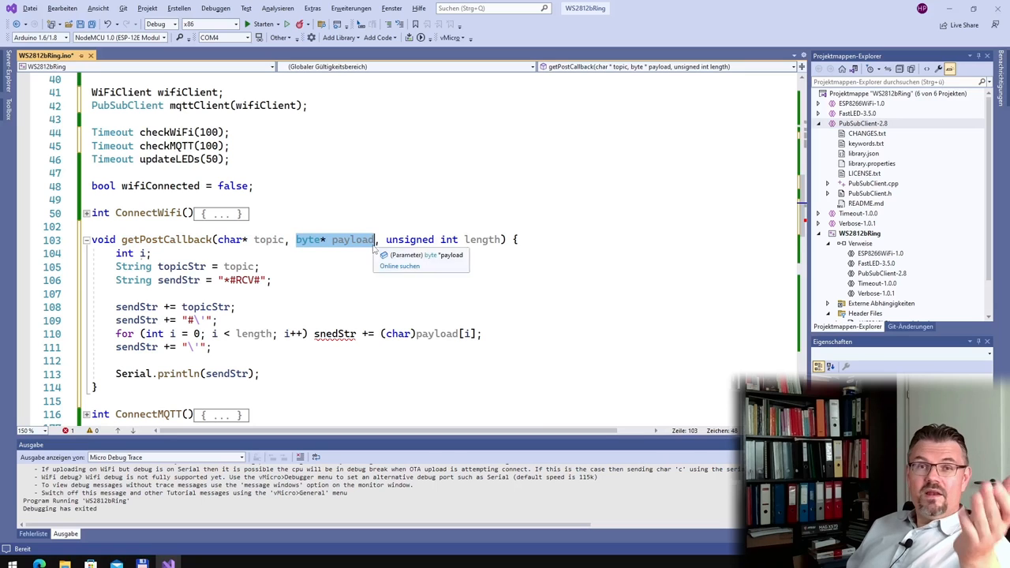
Correct the misspelled snedStr on line 110 so the loop appends to sendStr.
{"action": "double_click", "coordinate": [485, 239]}
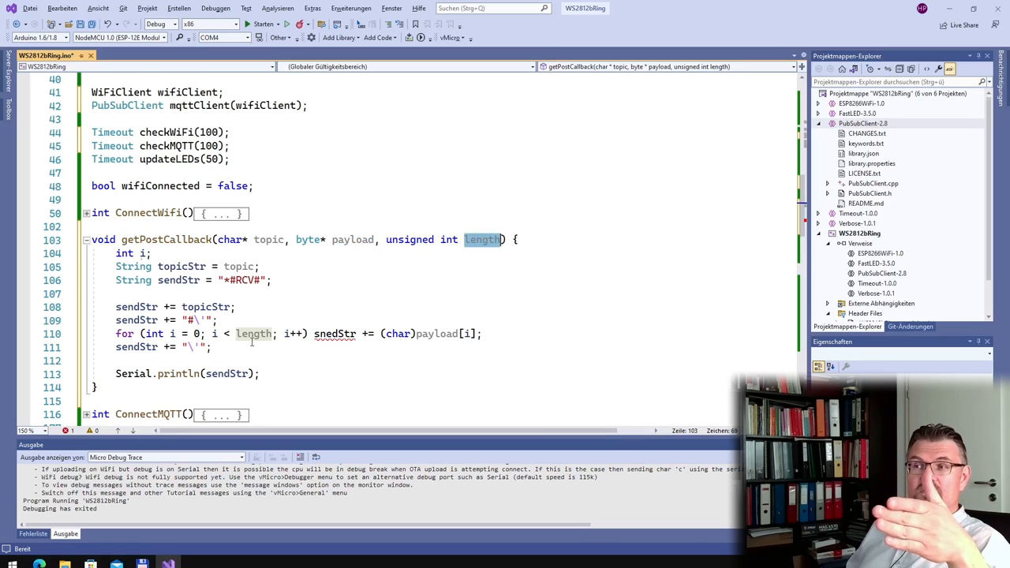
{"action": "left_click", "coordinate": [326, 334]}
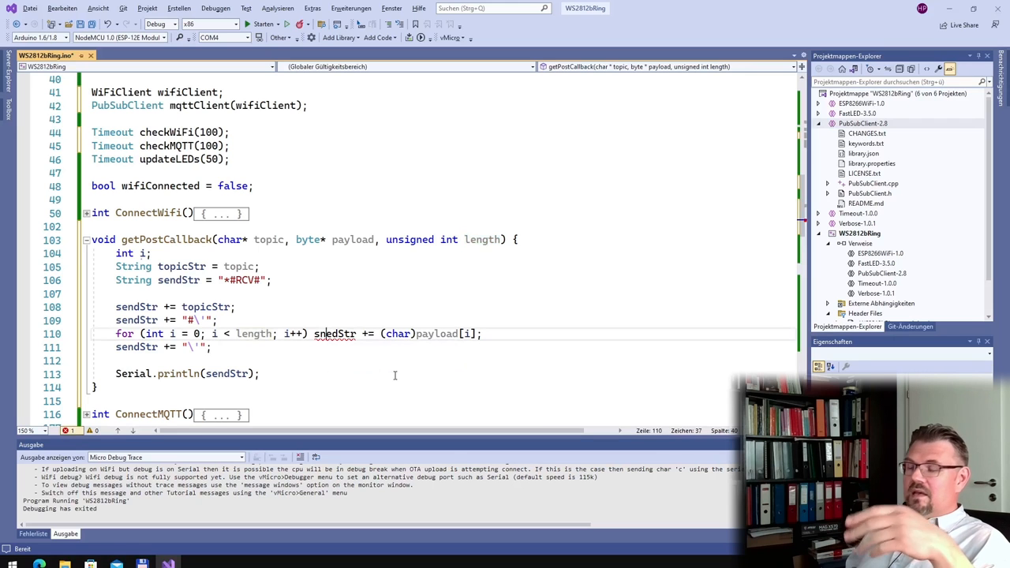
{"action": "key", "text": "BackSpace"}
{"action": "type", "text": "n"}
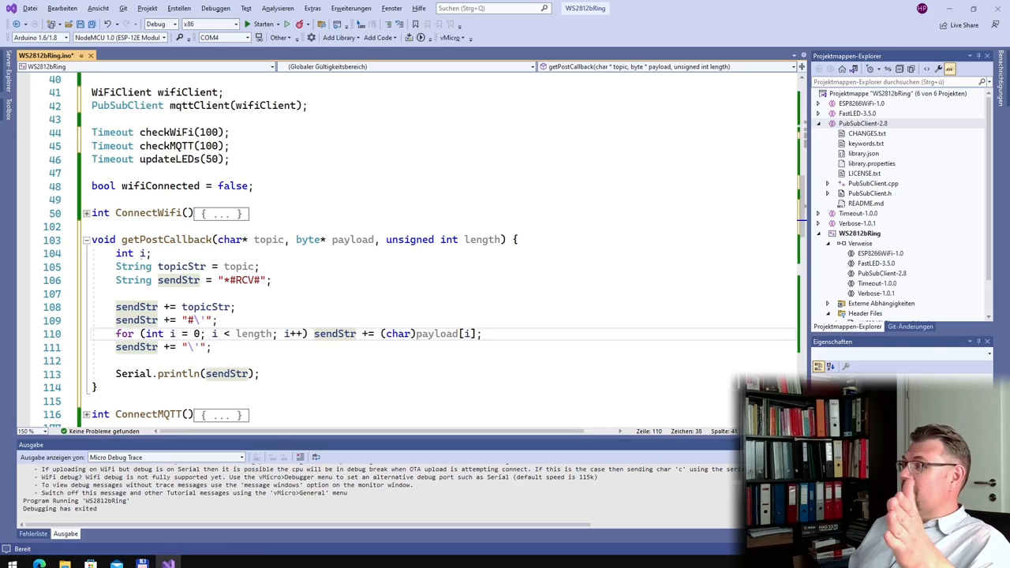
{"action": "left_click", "coordinate": [226, 296]}
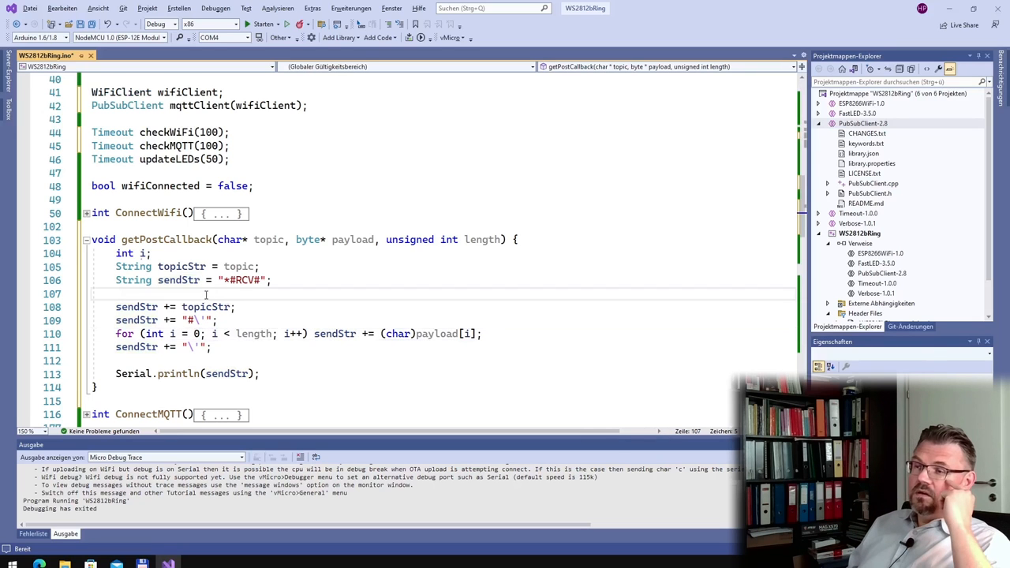
{"action": "left_click_drag", "start_coordinate": [225, 280], "coordinate": [260, 280]}
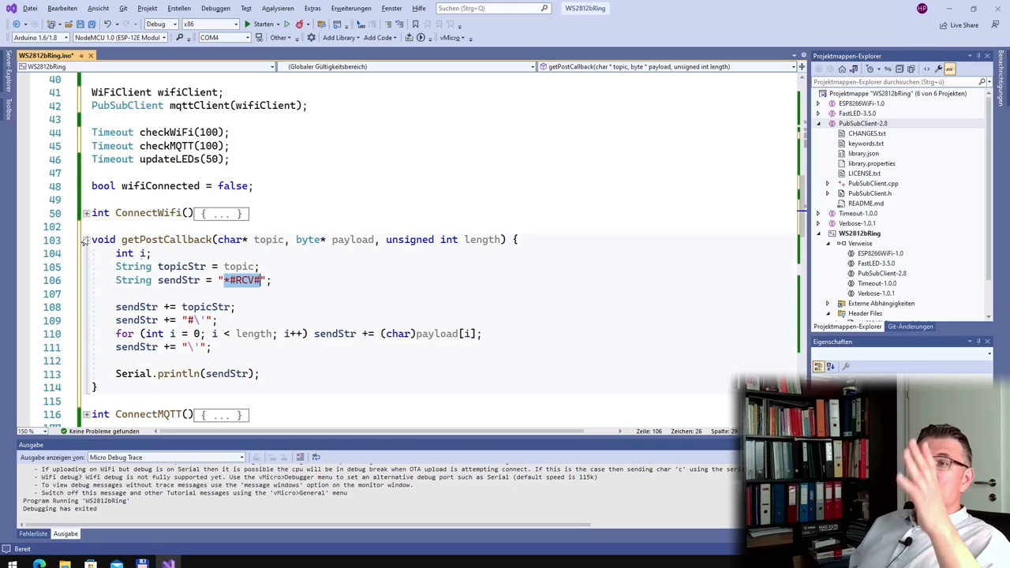
Add mqttClient.setCallback(getPostCallback); on a new line after WiFi.mode(WIFI_STA) in setup().
{"action": "left_click", "coordinate": [84, 240]}
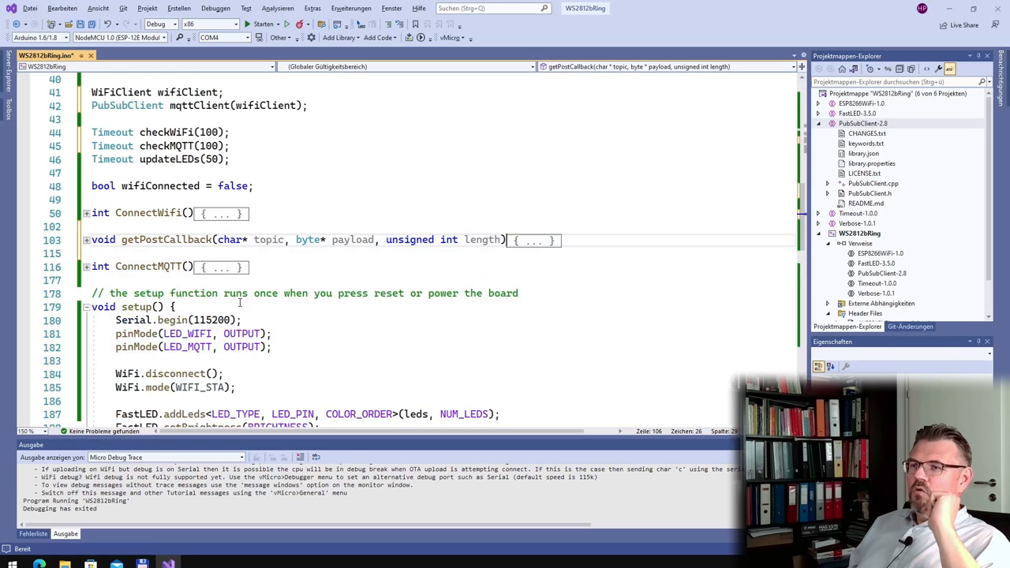
{"action": "scroll", "coordinate": [226, 315], "scroll_direction": "down", "scroll_amount": 3}
{"action": "scroll", "coordinate": [227, 355], "scroll_direction": "down", "scroll_amount": 3}
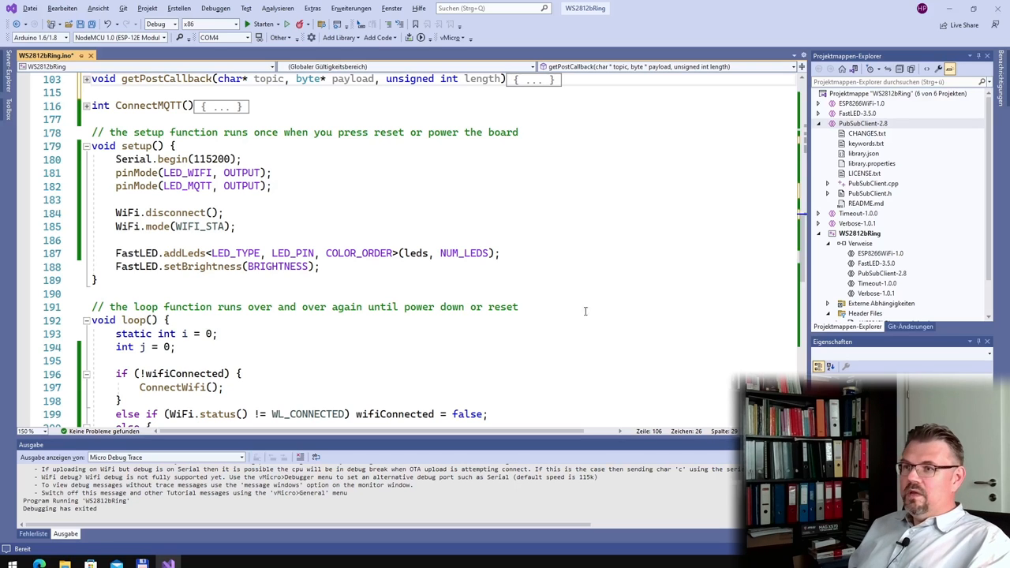
{"action": "left_click", "coordinate": [240, 226]}
{"action": "key", "text": "Return"}
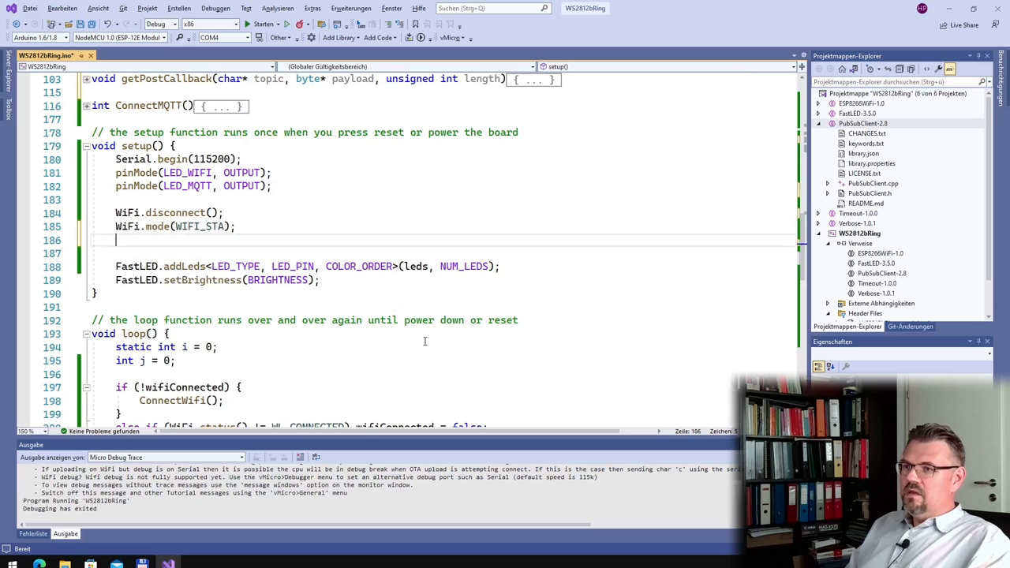
{"action": "type", "text": "mqttClient.setCallback(getPostCallback);"}
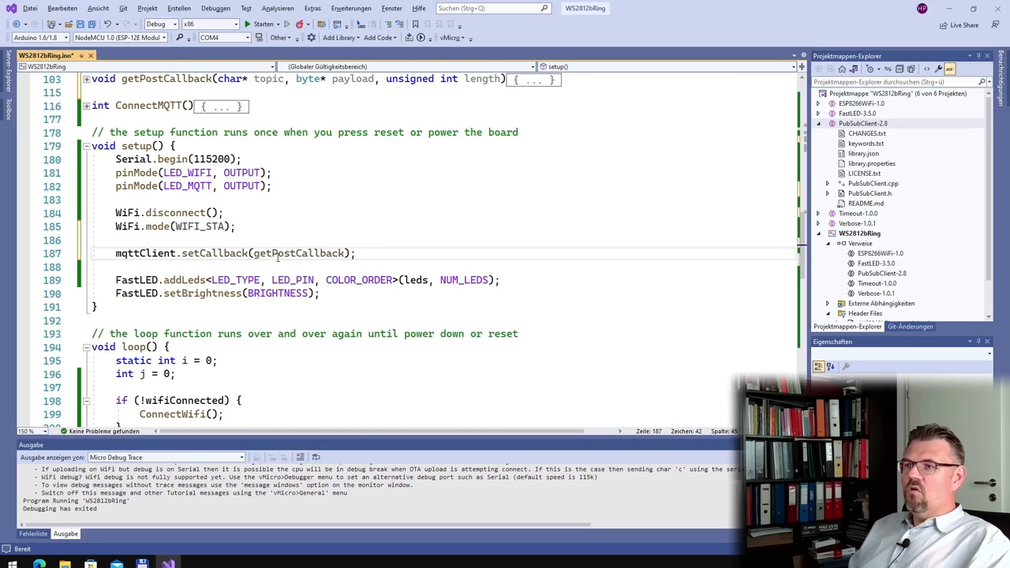
{"action": "double_click", "coordinate": [279, 253]}
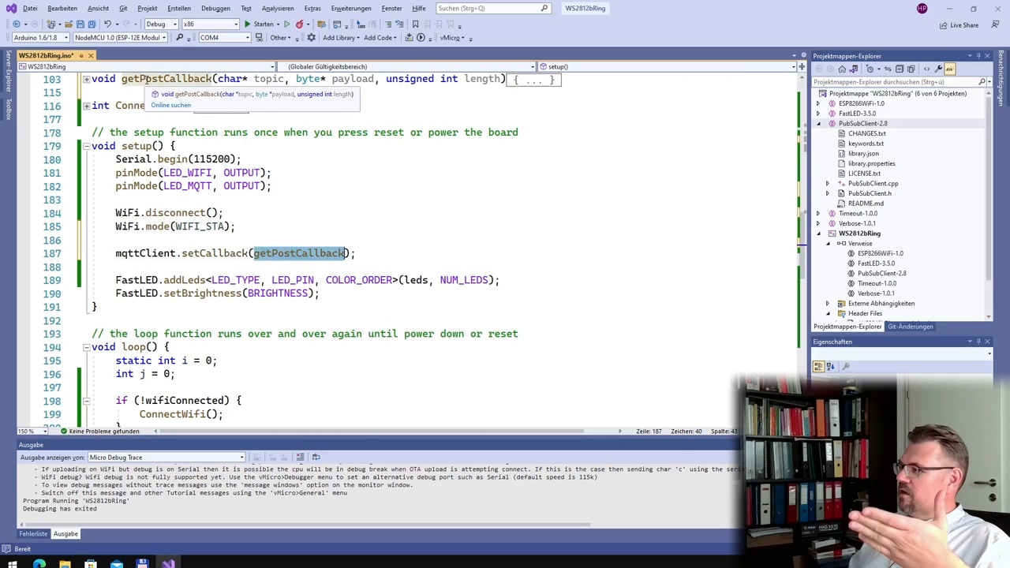
{"action": "scroll", "coordinate": [98, 258], "scroll_direction": "down", "scroll_amount": 3}
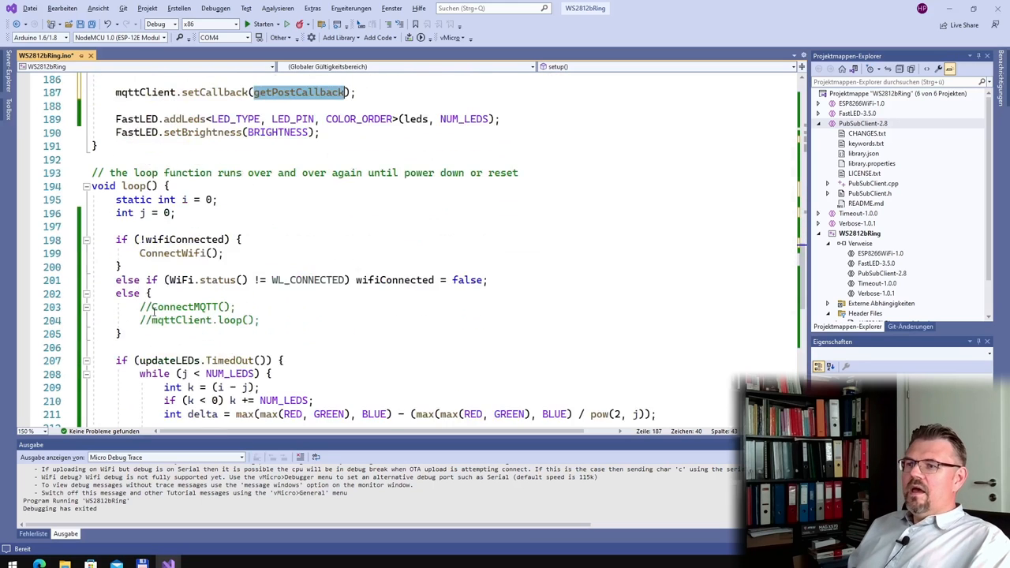
{"action": "scroll", "coordinate": [126, 260], "scroll_direction": "down", "scroll_amount": 2}
Uncomment ConnectMQTT() and mqttClient.loop() in loop(), then build the sketch for the NodeMCU board.
{"action": "left_click", "coordinate": [142, 266]}
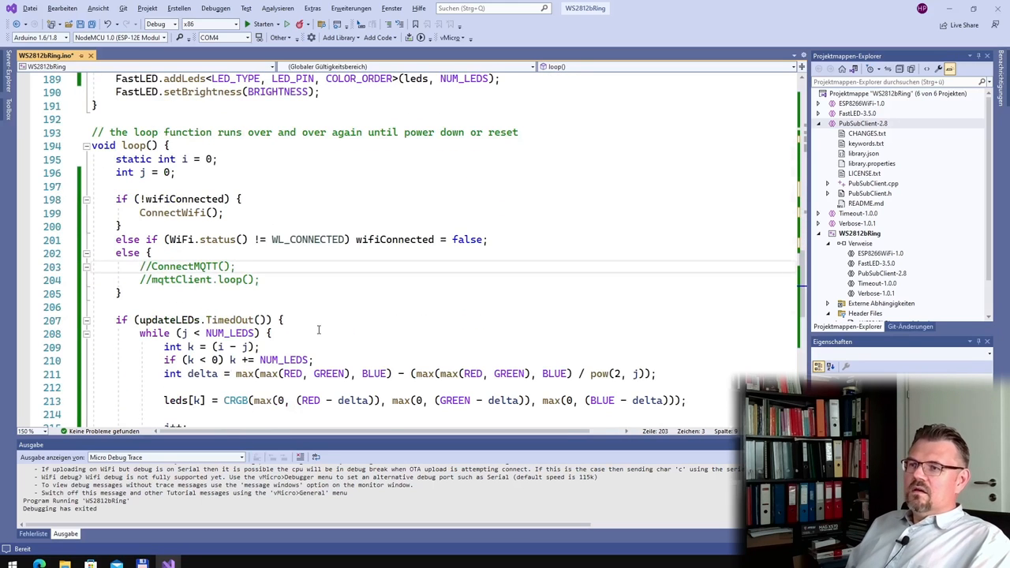
{"action": "key", "text": "Delete"}
{"action": "key", "text": "Delete"}
{"action": "key", "text": "Down"}
{"action": "key", "text": "Delete"}
{"action": "key", "text": "Delete"}
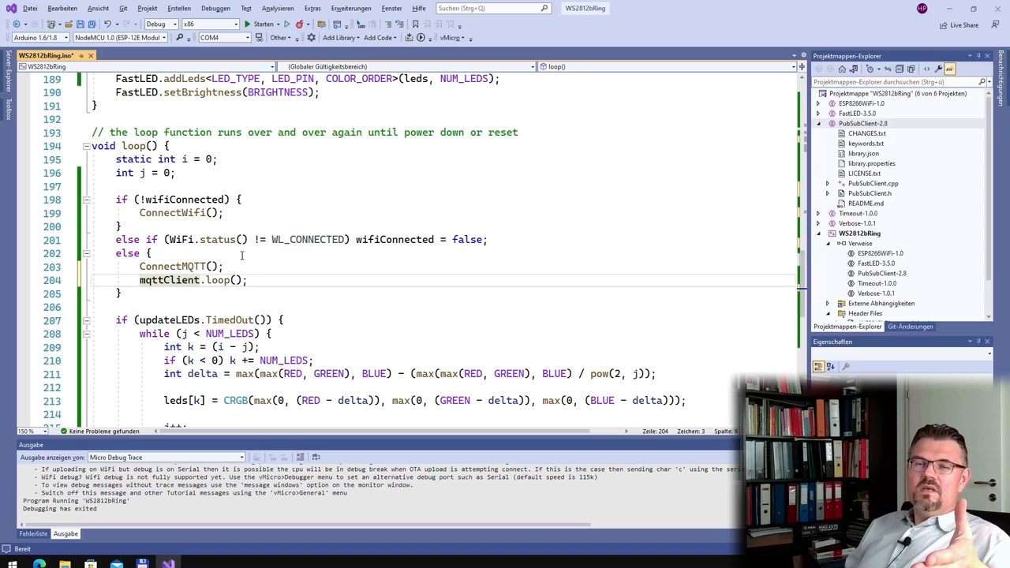
{"action": "left_click", "coordinate": [422, 38]}
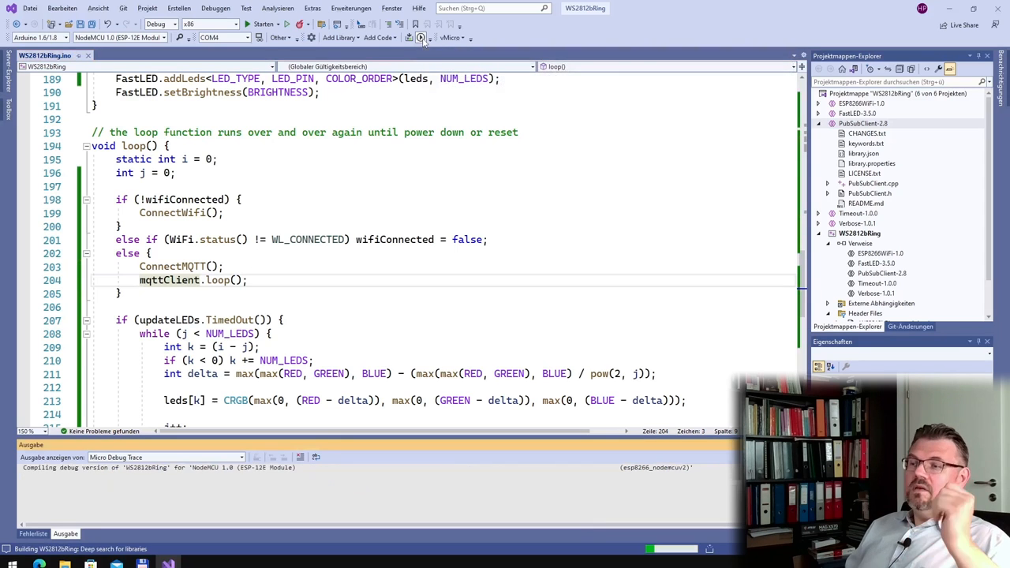